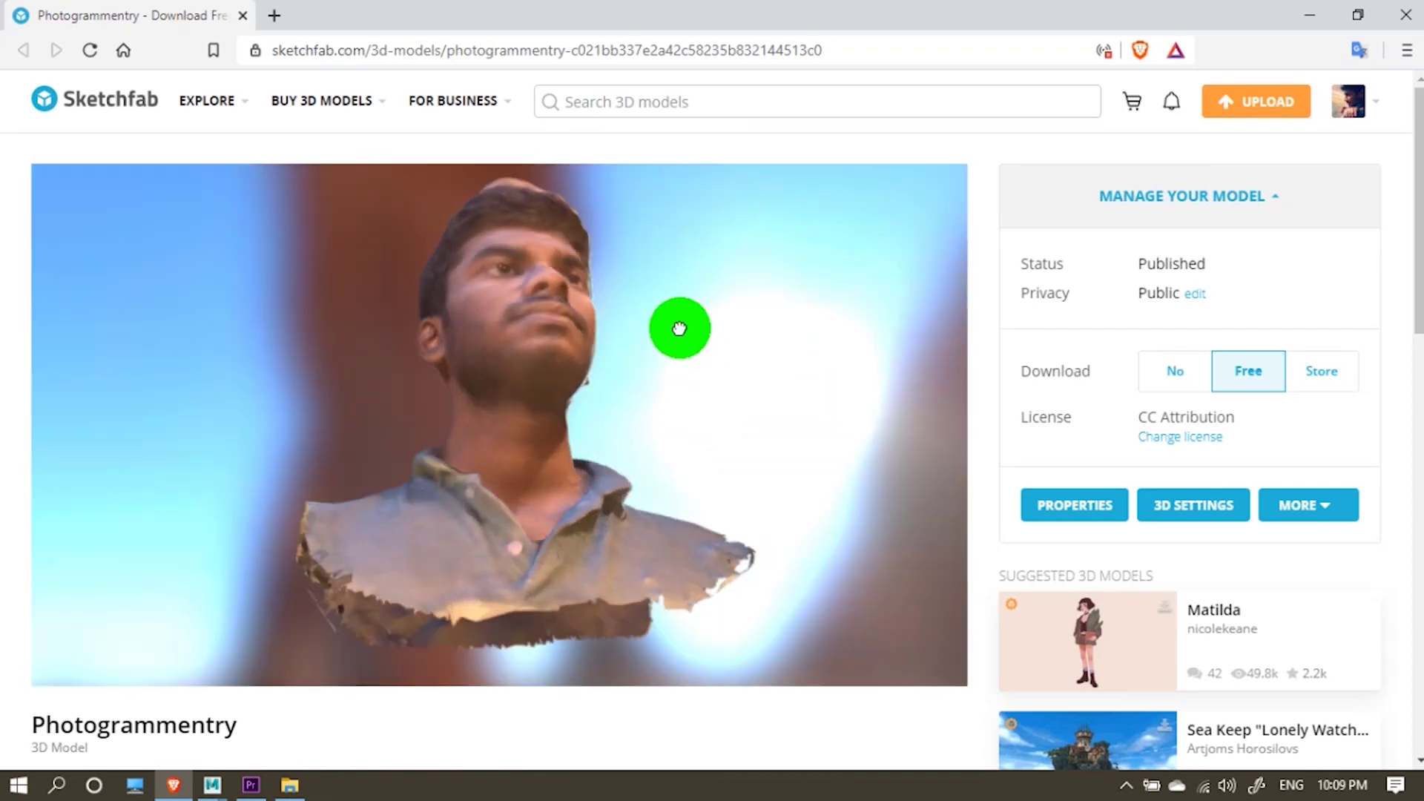
Zoom in and orbit the Photogrammetry head-and-shoulders model to view the face up close
{"action": "scroll", "coordinate": [480, 360], "scroll_direction": "up", "scroll_amount": 10}
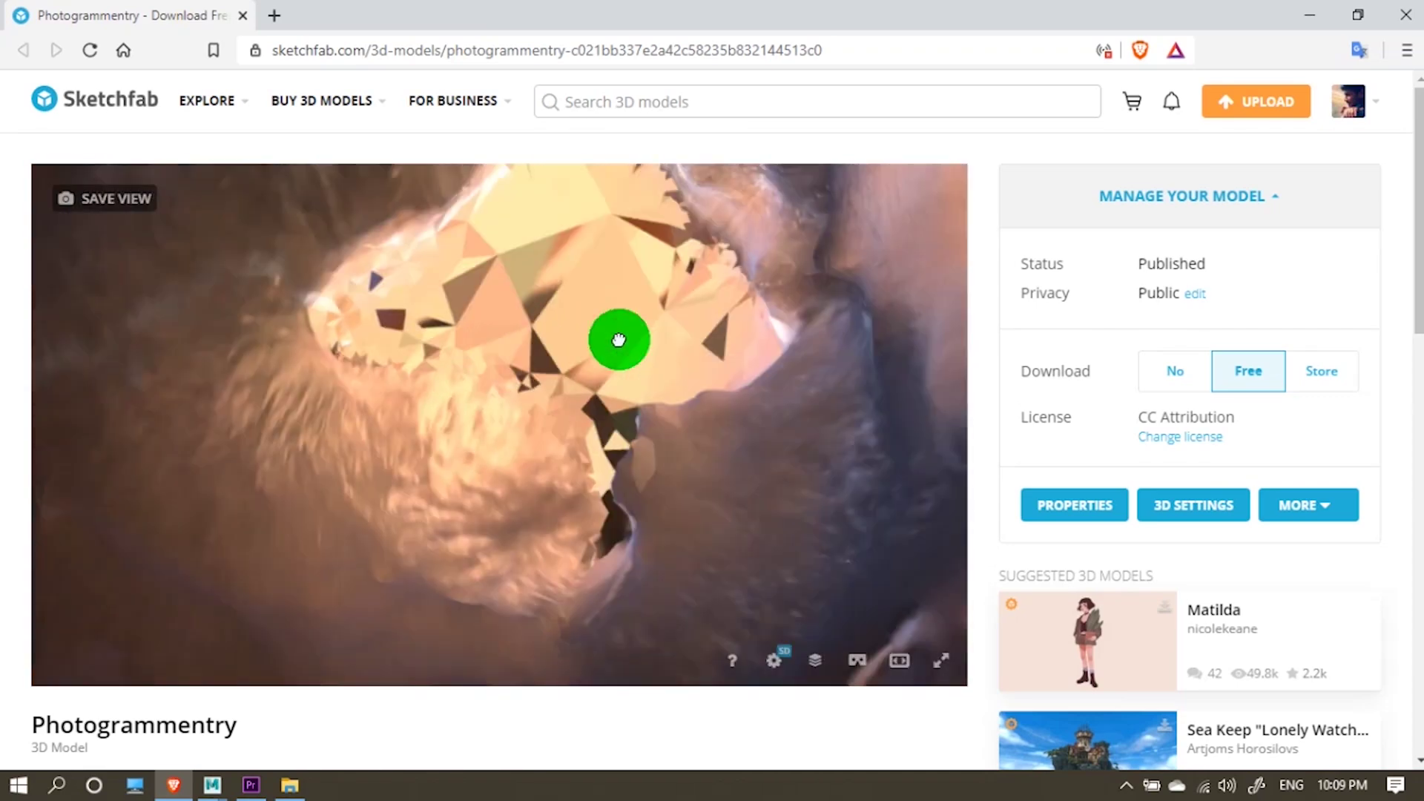
{"action": "left_click_drag", "start_coordinate": [617, 341], "coordinate": [556, 413]}
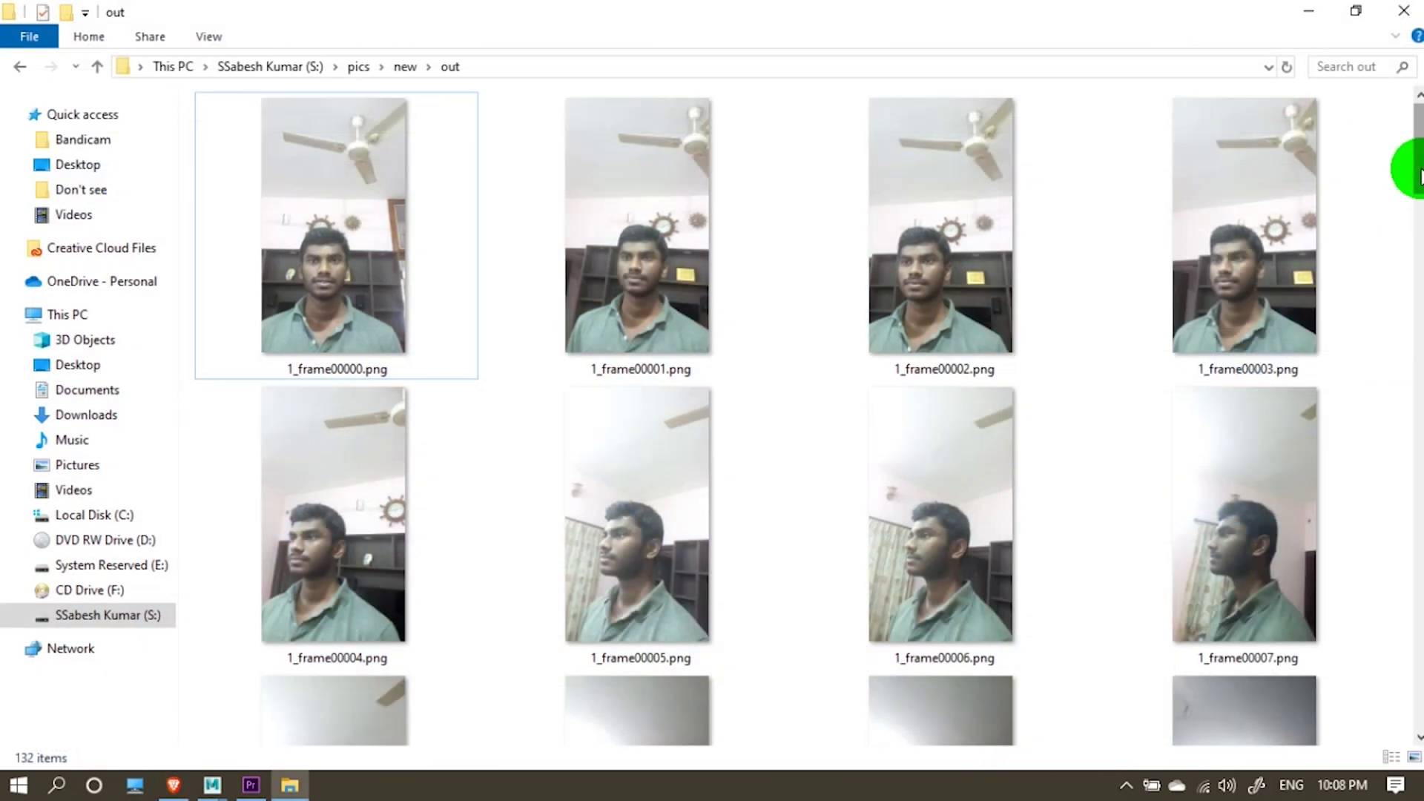
{"action": "left_click_drag", "start_coordinate": [1412, 165], "coordinate": [1419, 704]}
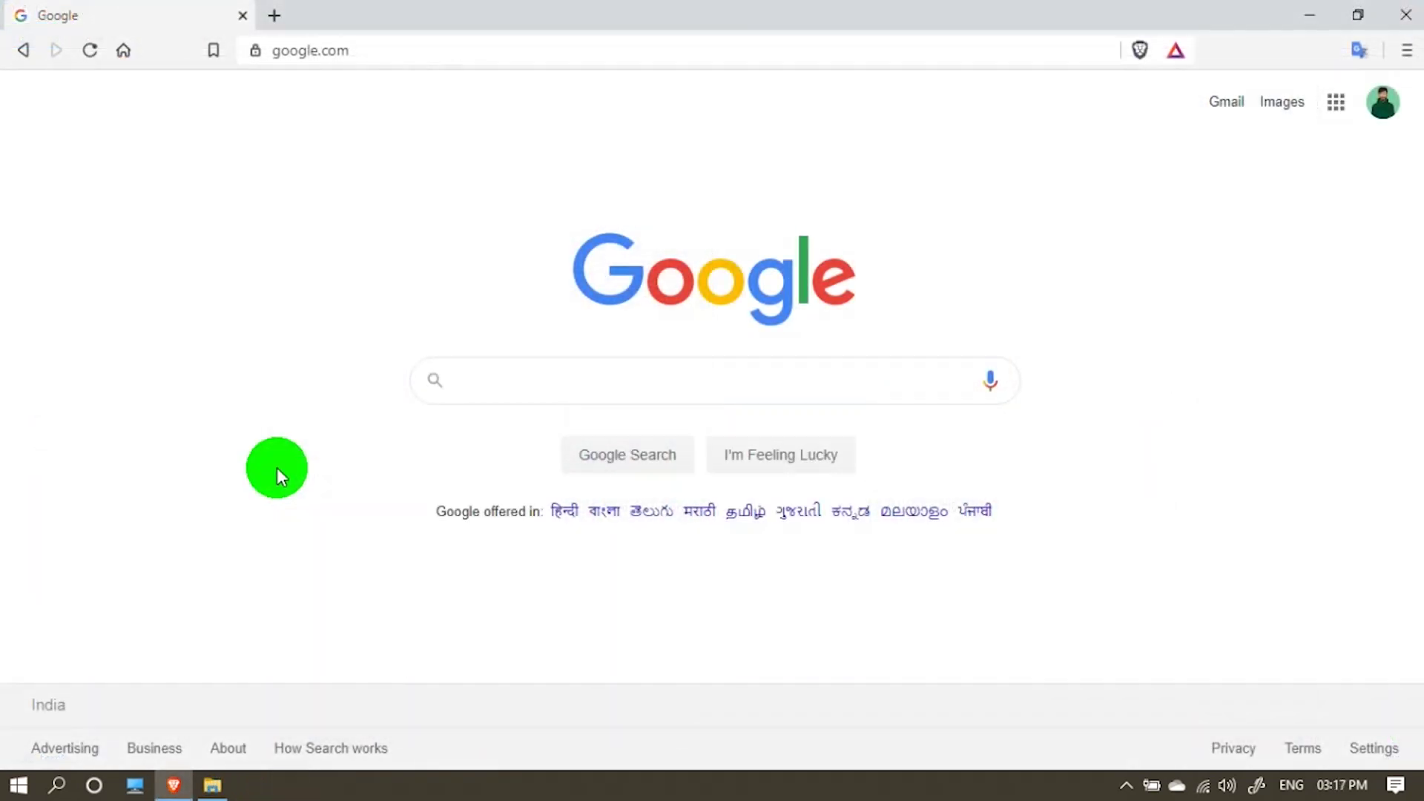
Search Google for 'avatar sdk' and open the 'Avatar SDK: Realistic 3D Avatars' result
{"action": "left_click", "coordinate": [509, 369]}
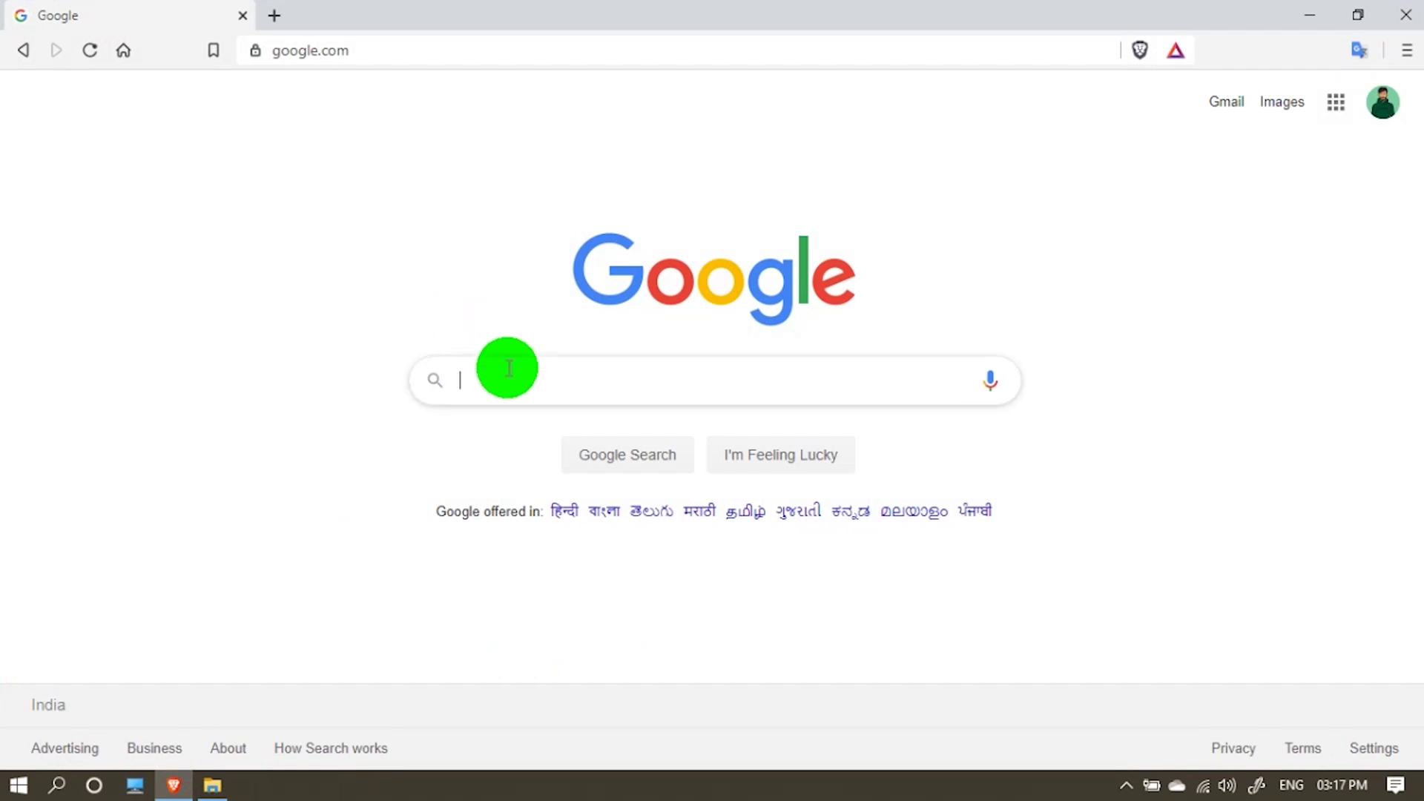
{"action": "type", "text": "avatar s"}
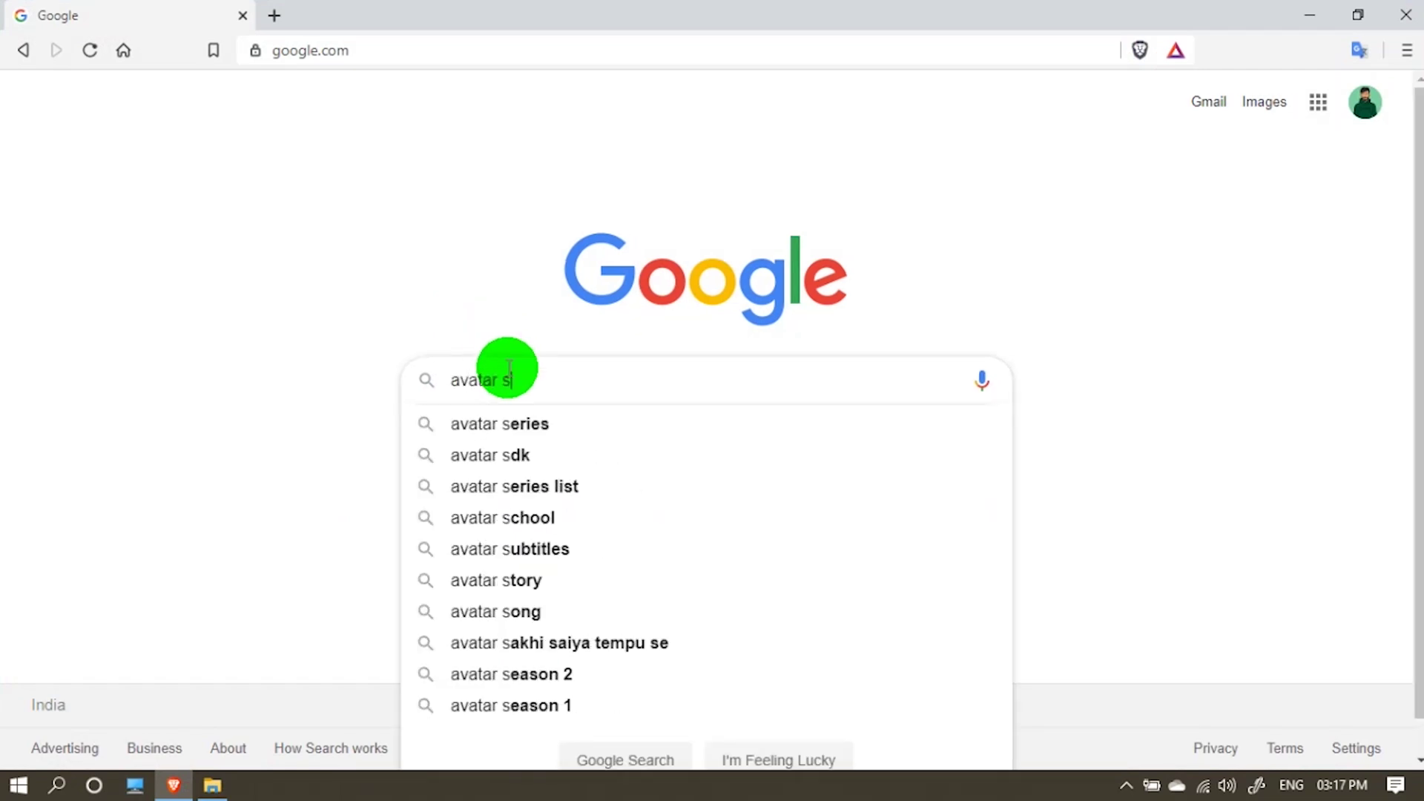
{"action": "type", "text": "dk"}
{"action": "key", "text": "Return"}
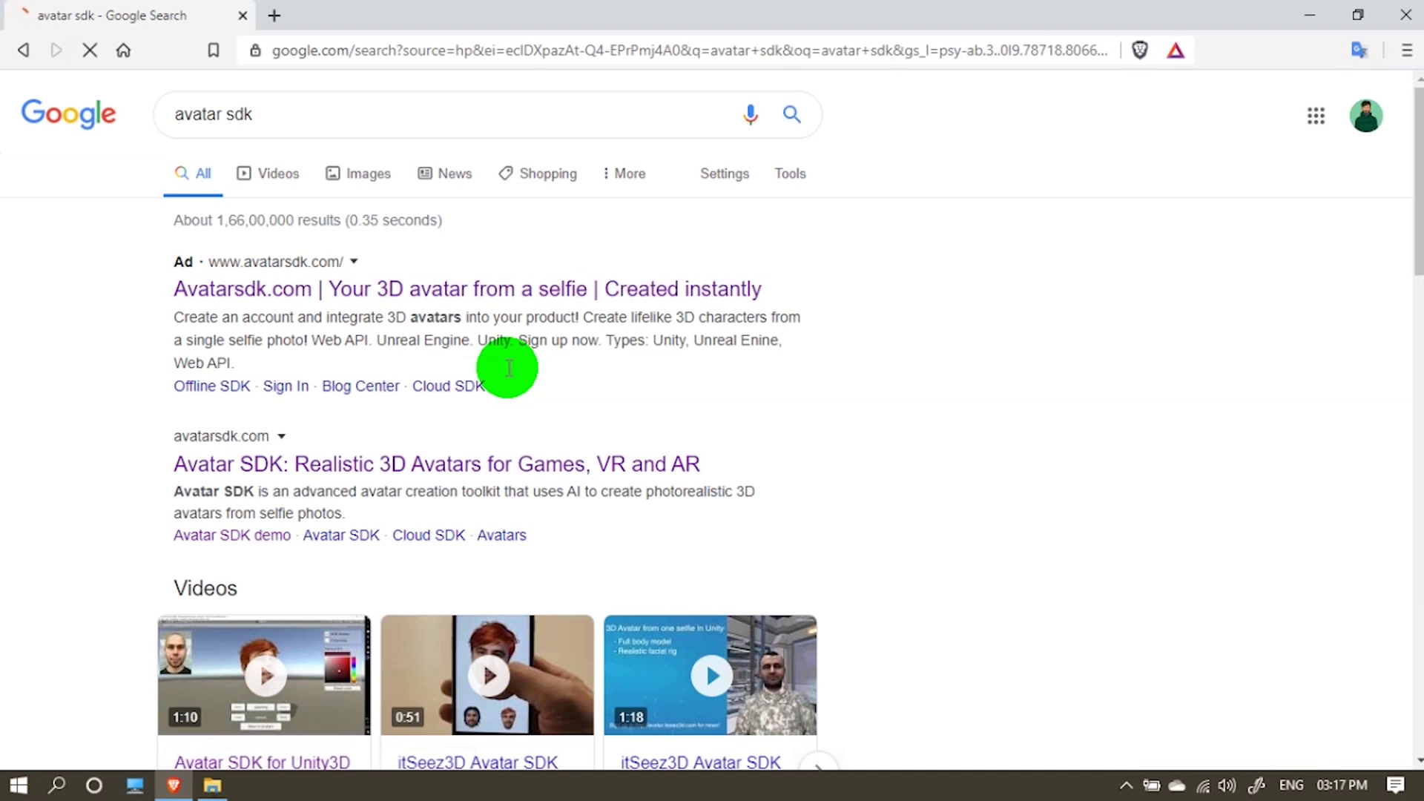
{"action": "left_click_drag", "start_coordinate": [286, 108], "coordinate": [95, 133]}
{"action": "left_click", "coordinate": [74, 401]}
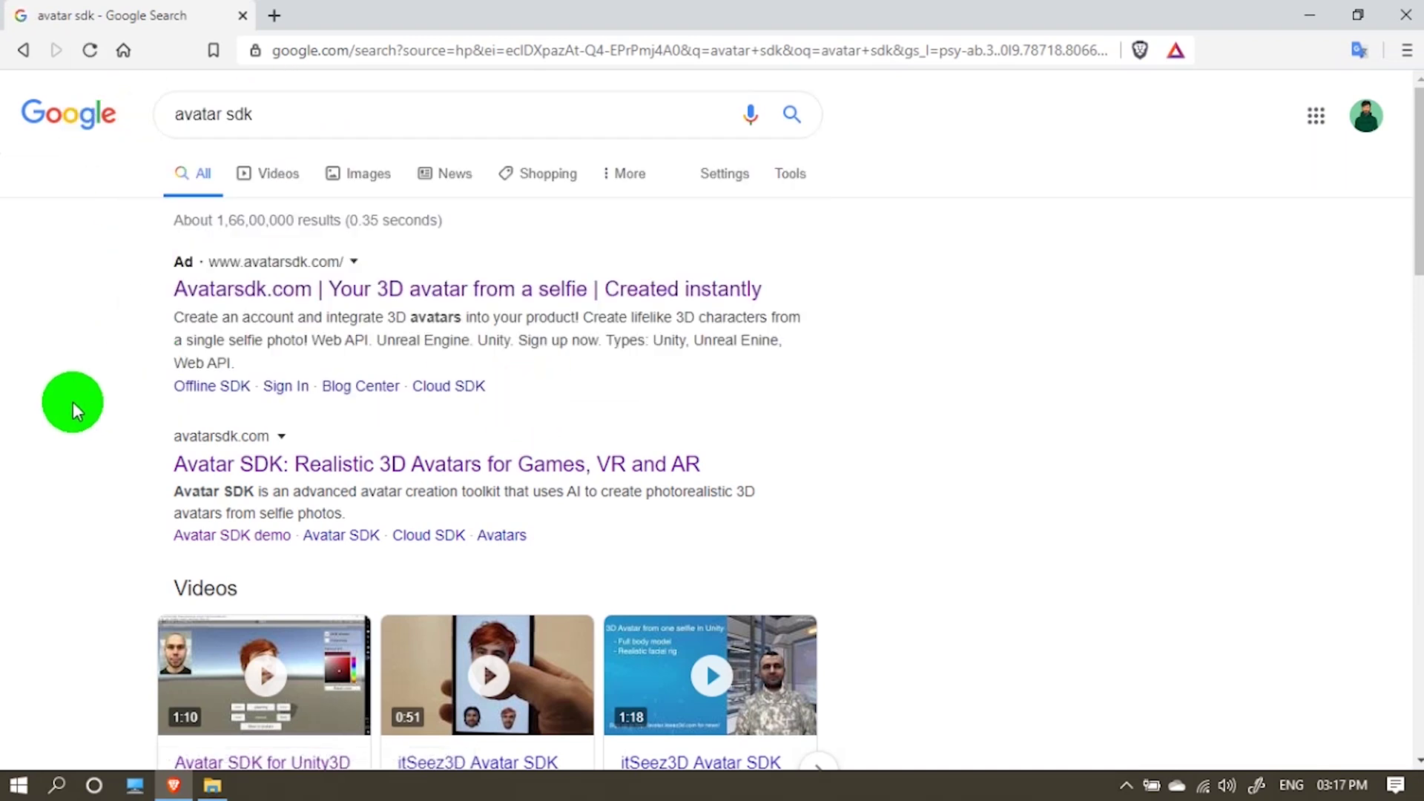
{"action": "left_click", "coordinate": [340, 480]}
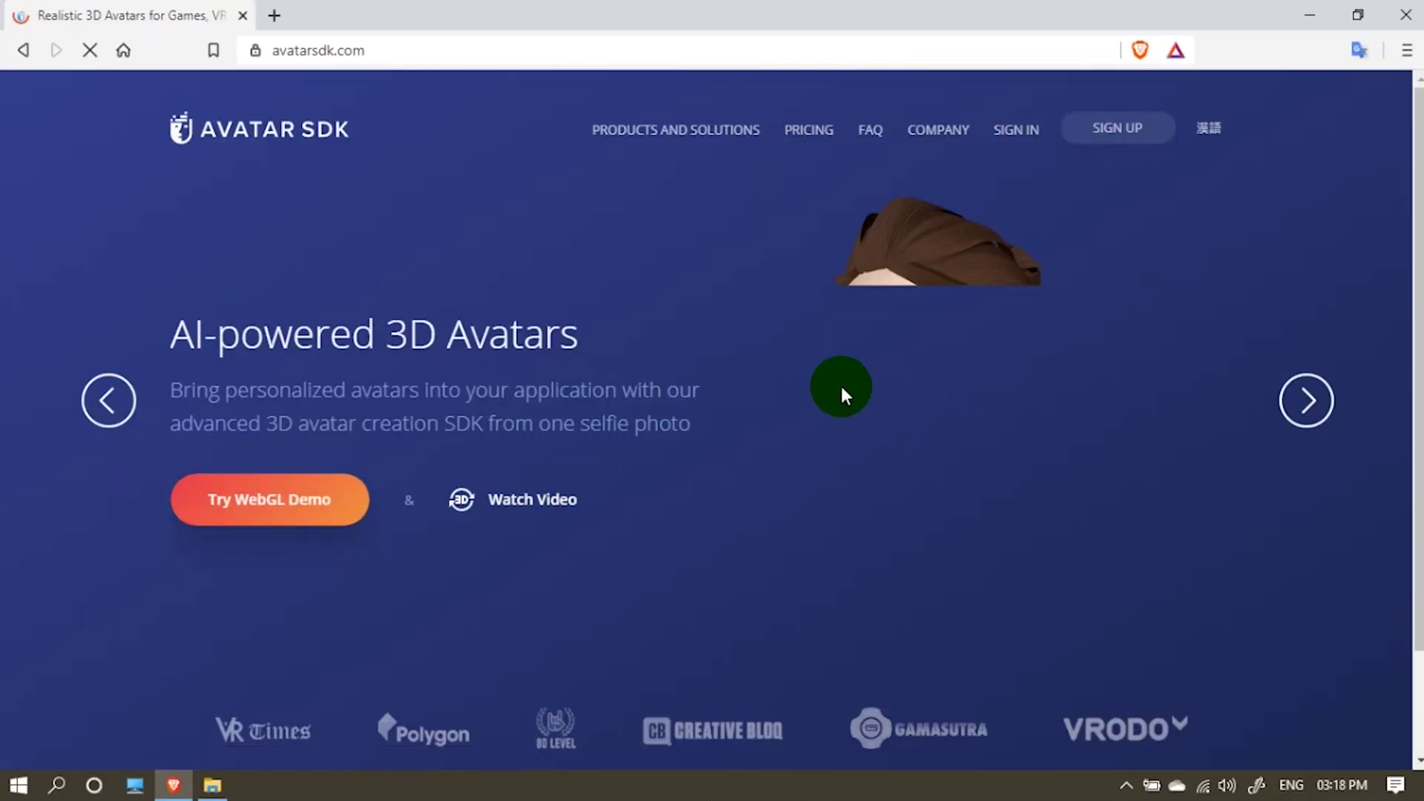
In the WebGL demo, upload Desktop photo-before.png and start generating the avatar
{"action": "left_click", "coordinate": [227, 523]}
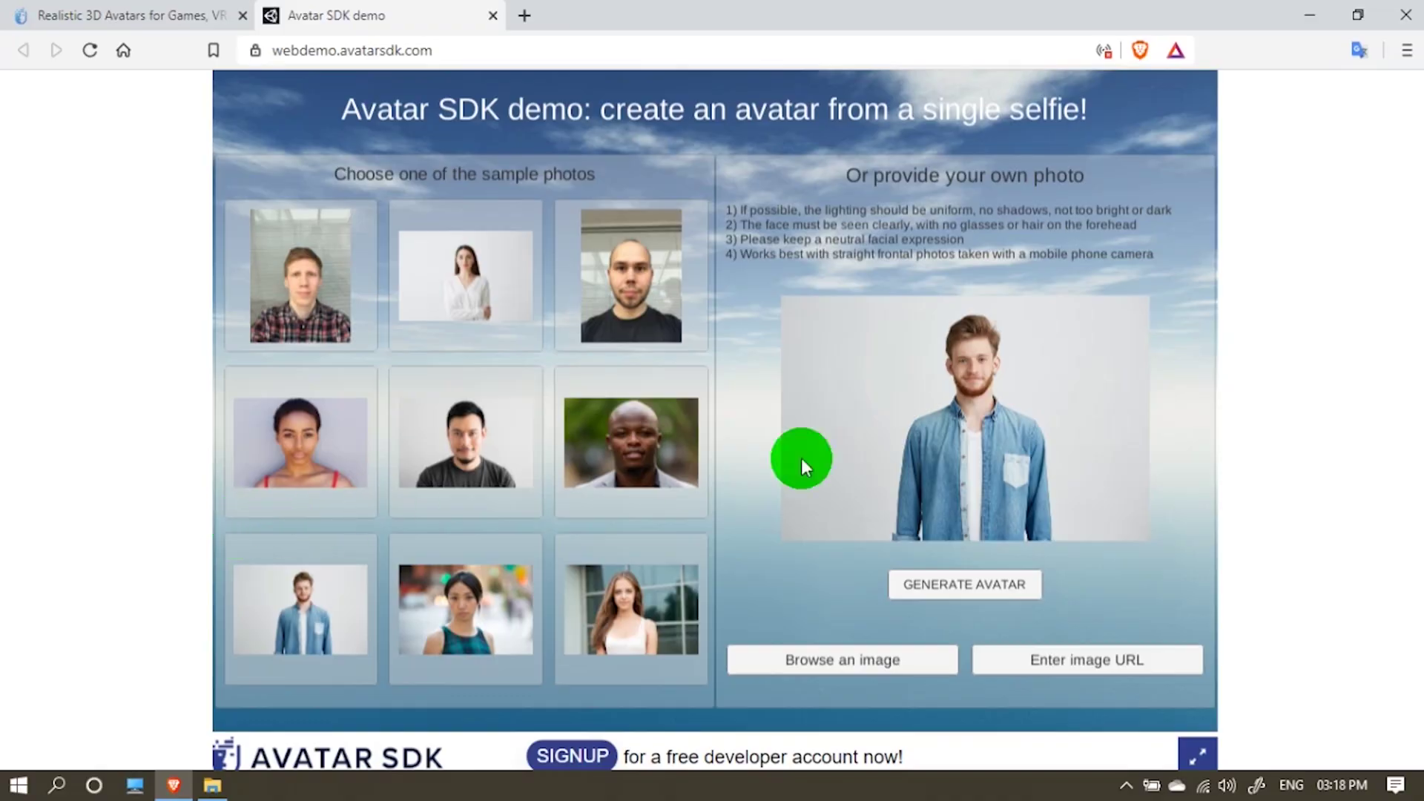
{"action": "left_click", "coordinate": [842, 657]}
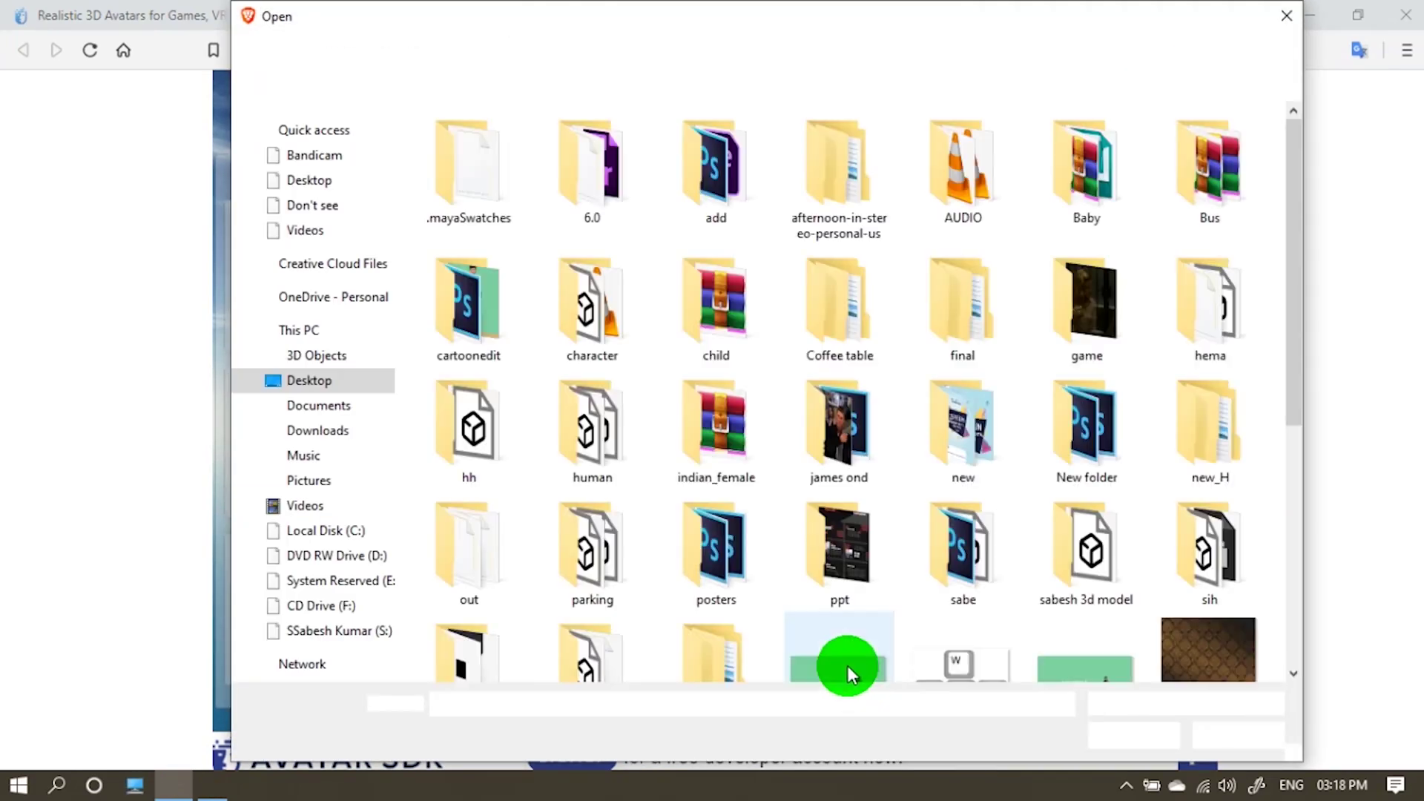
{"action": "left_click", "coordinate": [309, 380]}
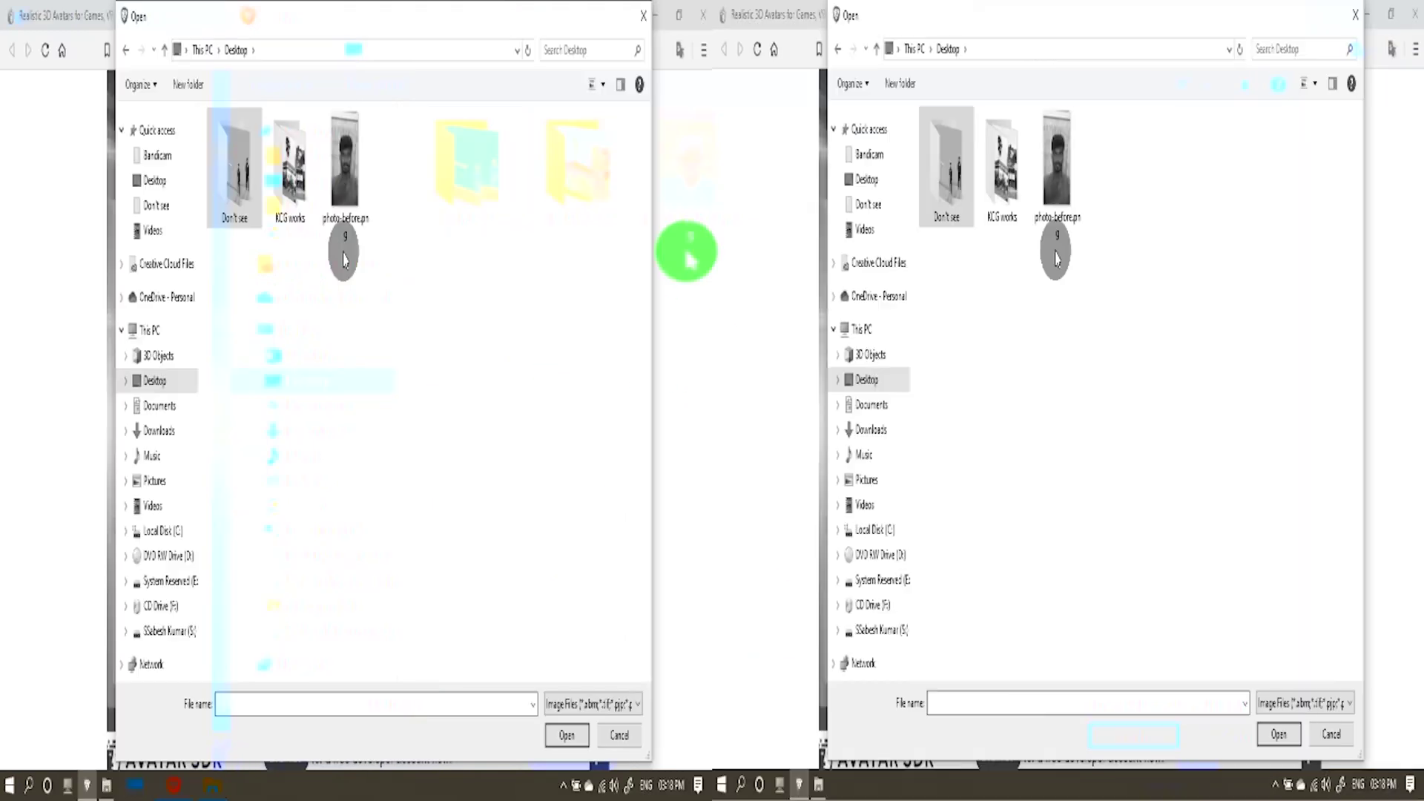
{"action": "left_click", "coordinate": [716, 219]}
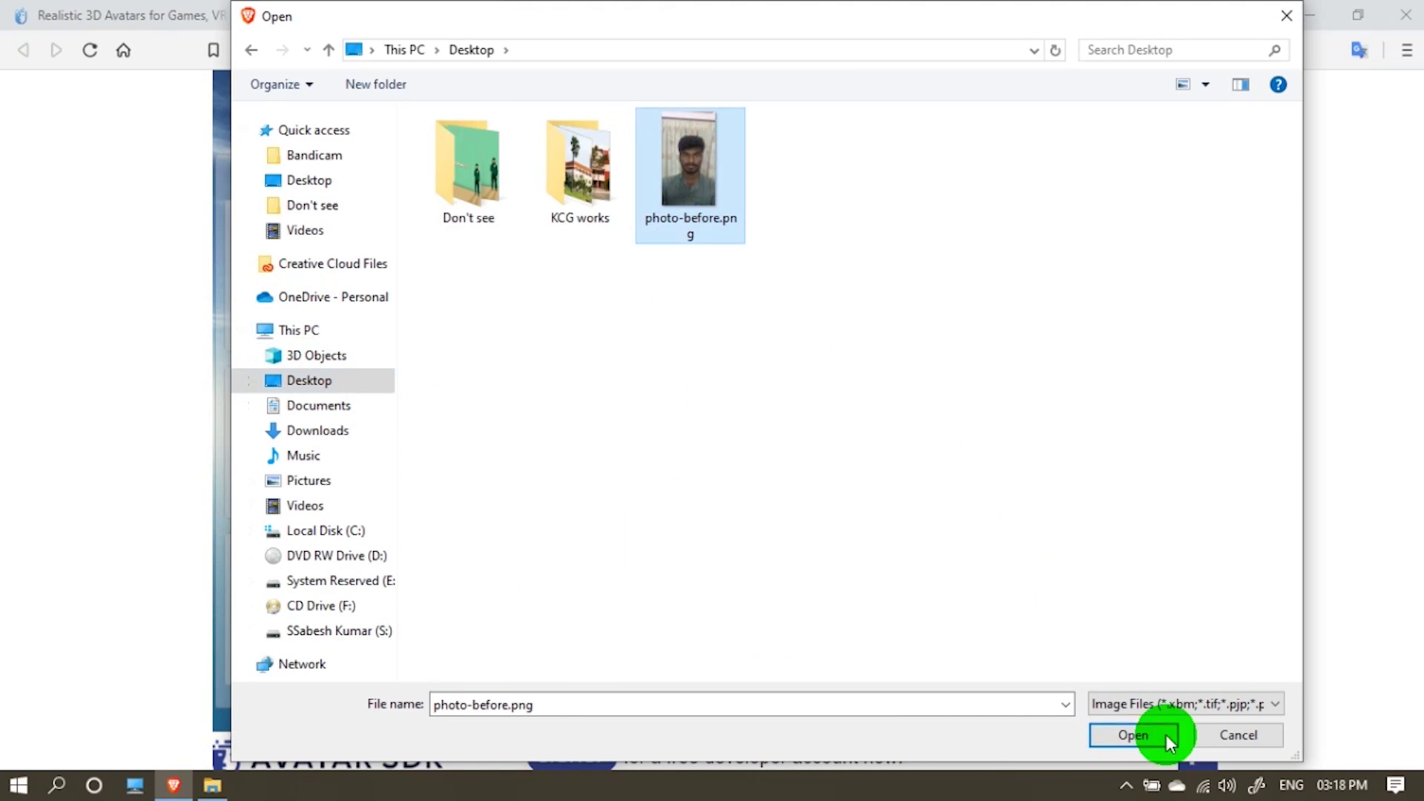
{"action": "left_click", "coordinate": [1166, 735]}
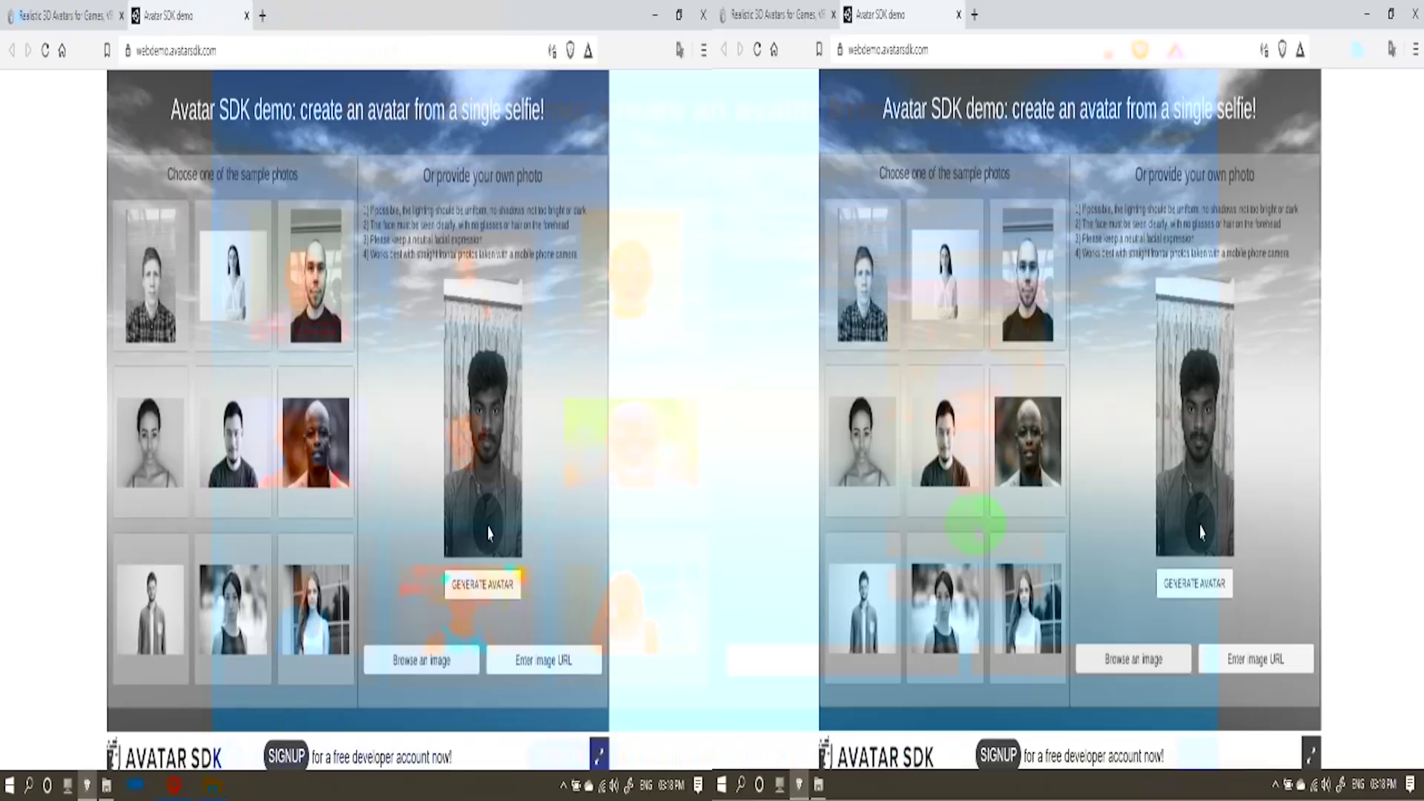
{"action": "left_click", "coordinate": [963, 581]}
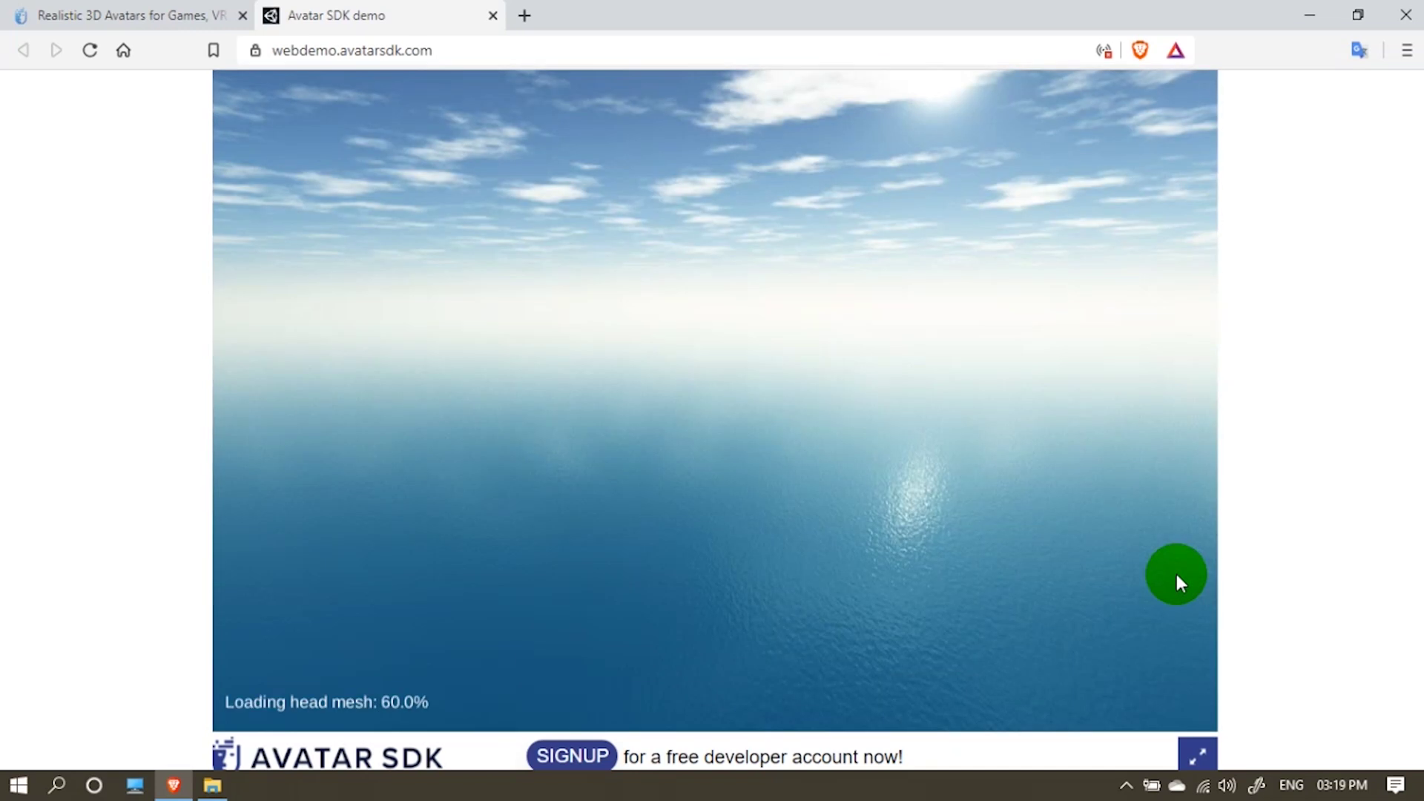
Rotate the finished head avatar to check its profile, then start its download
{"action": "left_click_drag", "start_coordinate": [746, 364], "coordinate": [738, 416]}
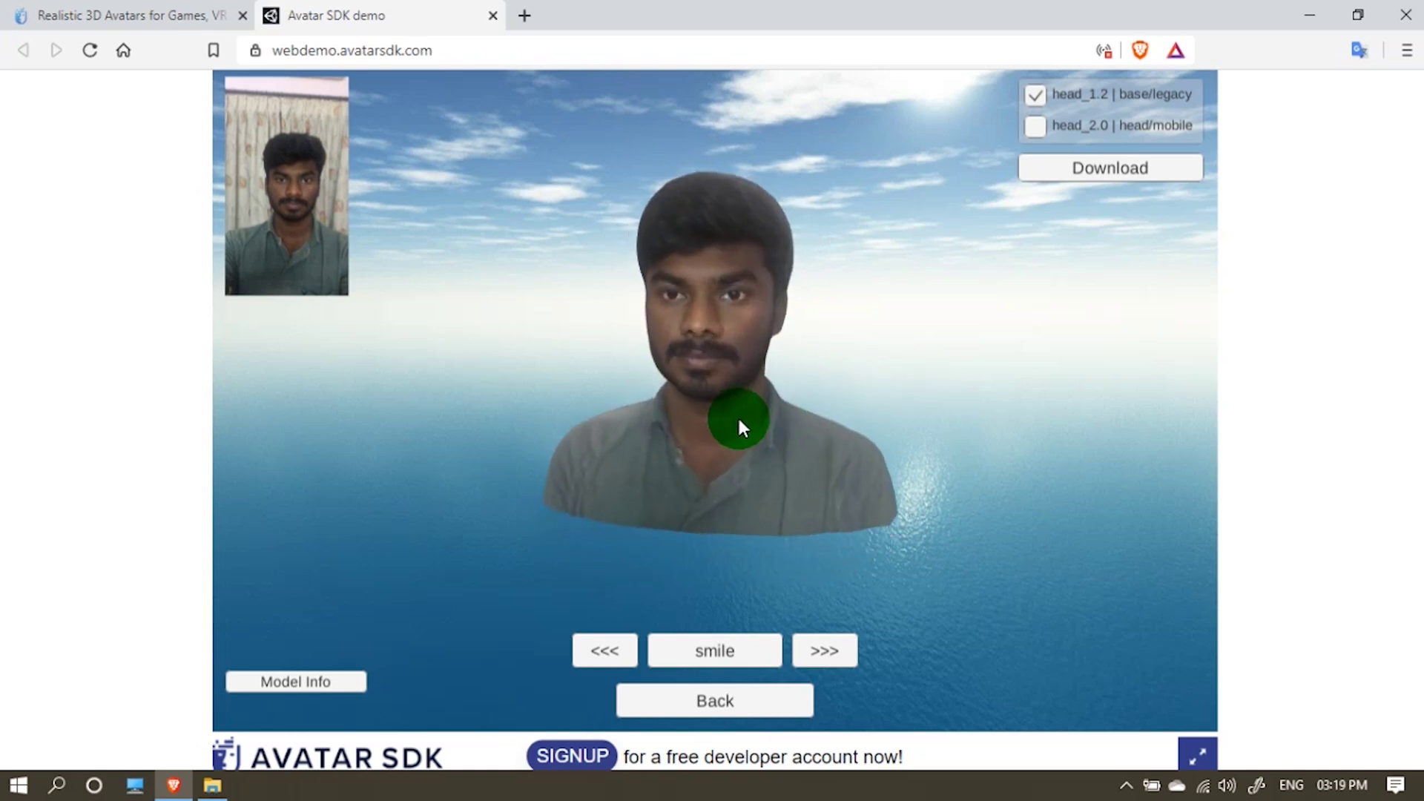
{"action": "left_click", "coordinate": [1039, 177]}
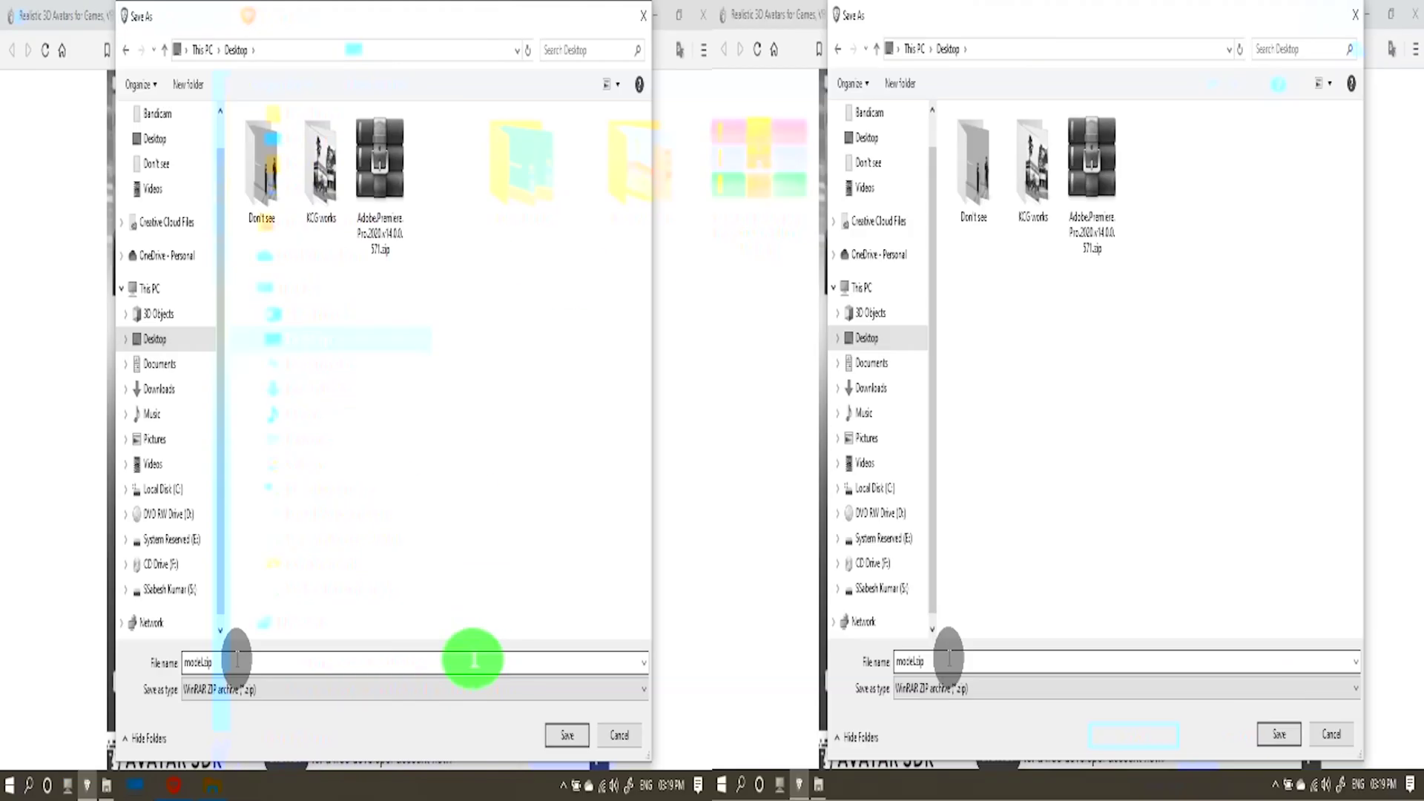
Save the avatar archive to the Desktop as sabeythenoob.zip and dismiss the download bar
{"action": "left_click", "coordinate": [334, 653]}
{"action": "type", "text": "sabeythenoob"}
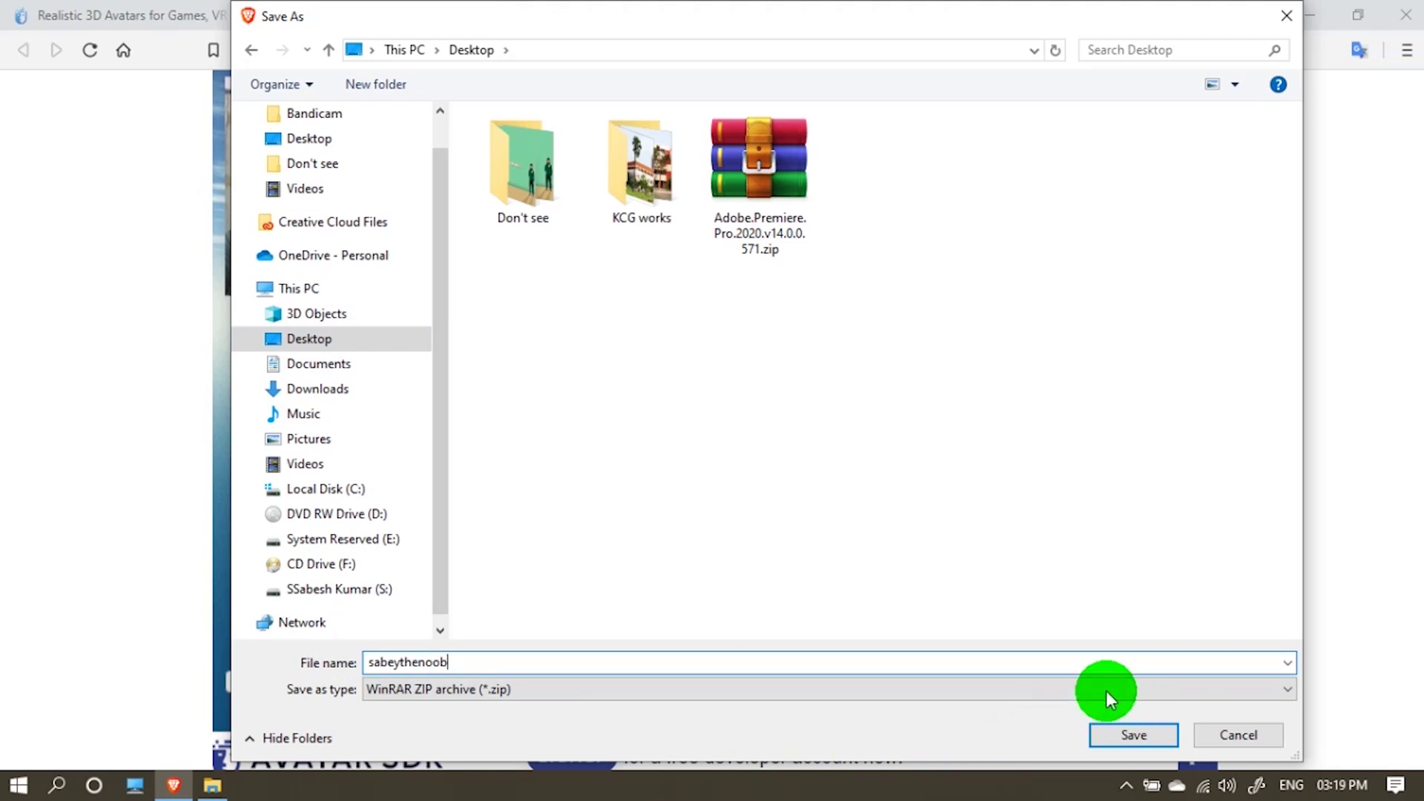
{"action": "left_click", "coordinate": [1137, 738]}
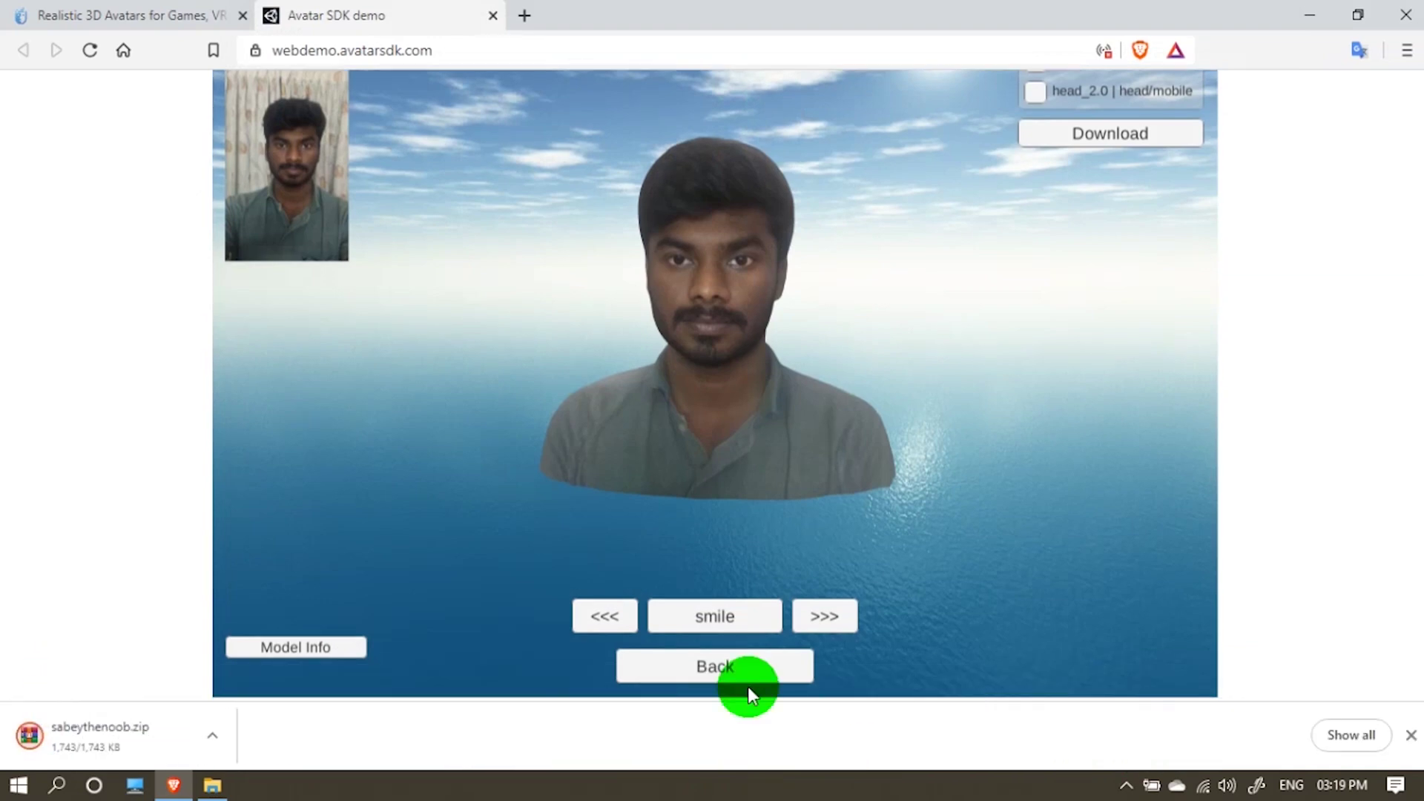
{"action": "left_click", "coordinate": [1411, 735]}
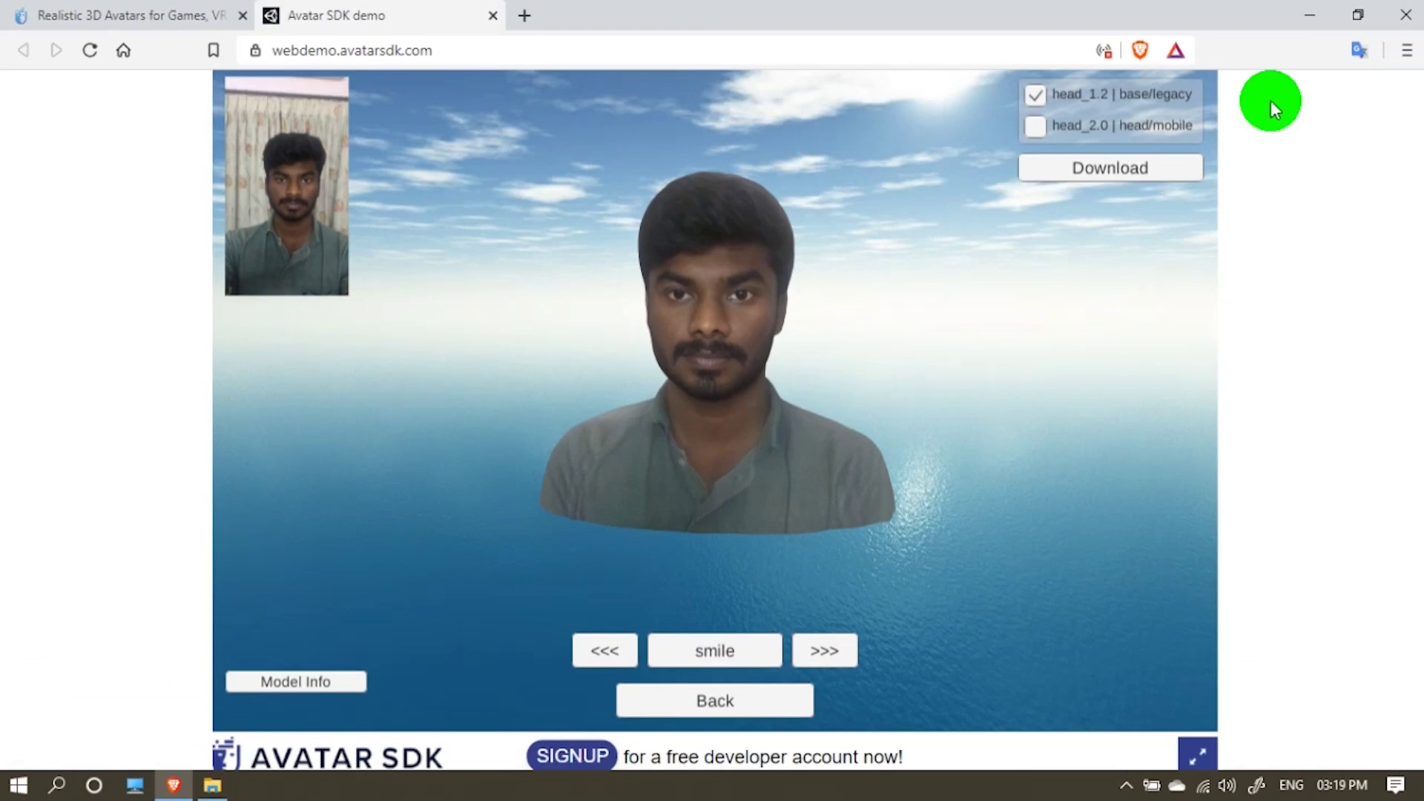
Extract sabeythenoob.zip into its own Desktop folder, open it, and select model.png
{"action": "left_click", "coordinate": [1308, 11]}
{"action": "left_click", "coordinate": [16, 215]}
{"action": "right_click", "coordinate": [22, 218]}
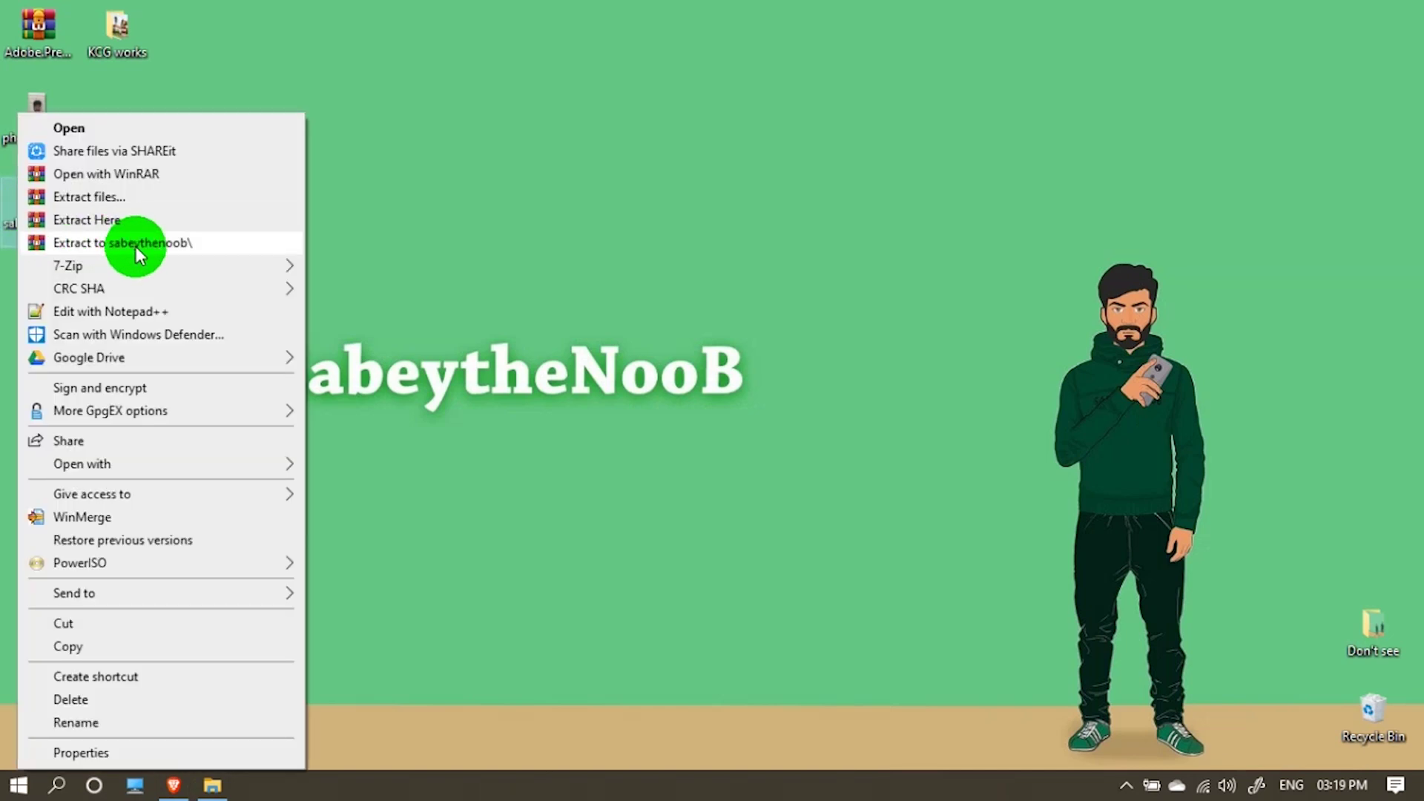
{"action": "left_click", "coordinate": [185, 242]}
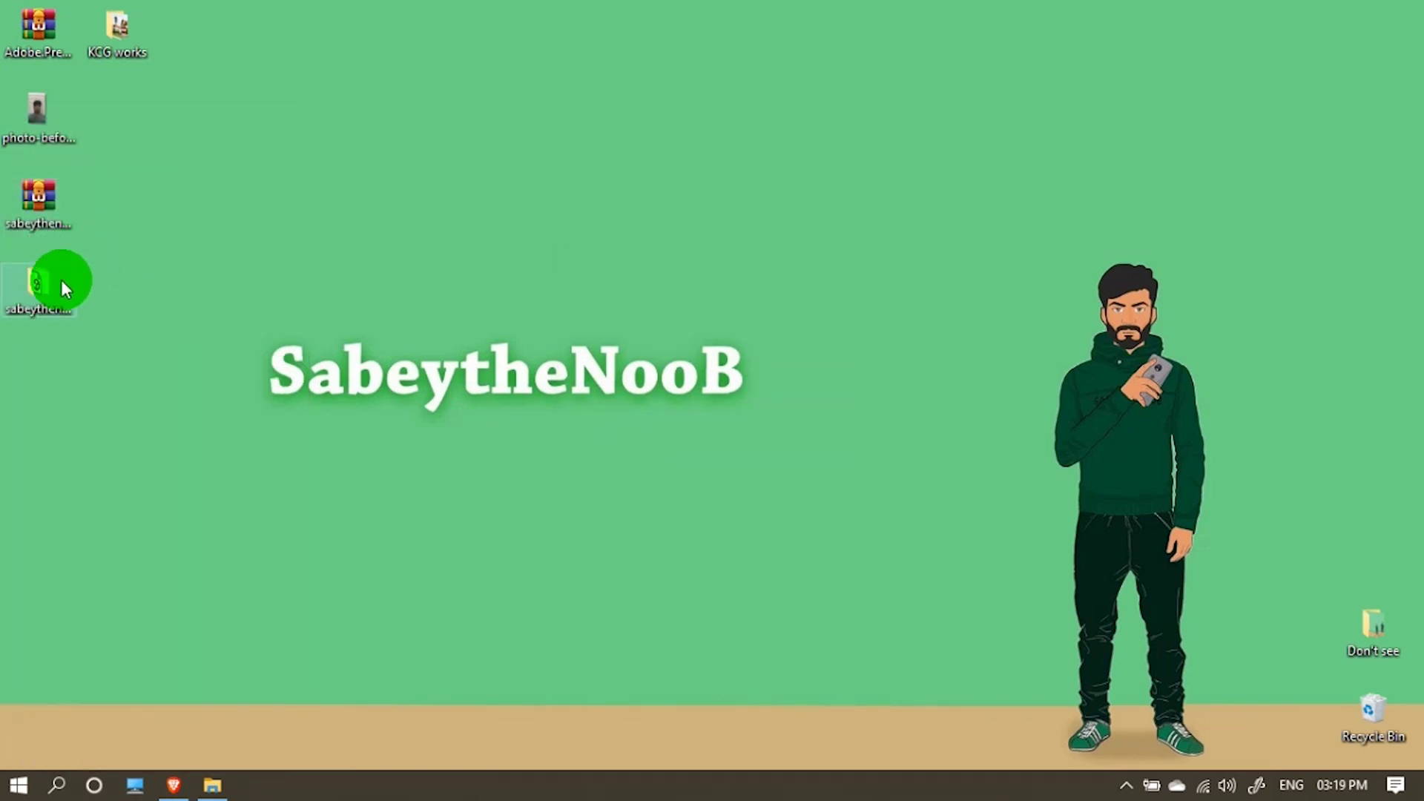
{"action": "double_click", "coordinate": [58, 291]}
{"action": "left_click", "coordinate": [289, 173]}
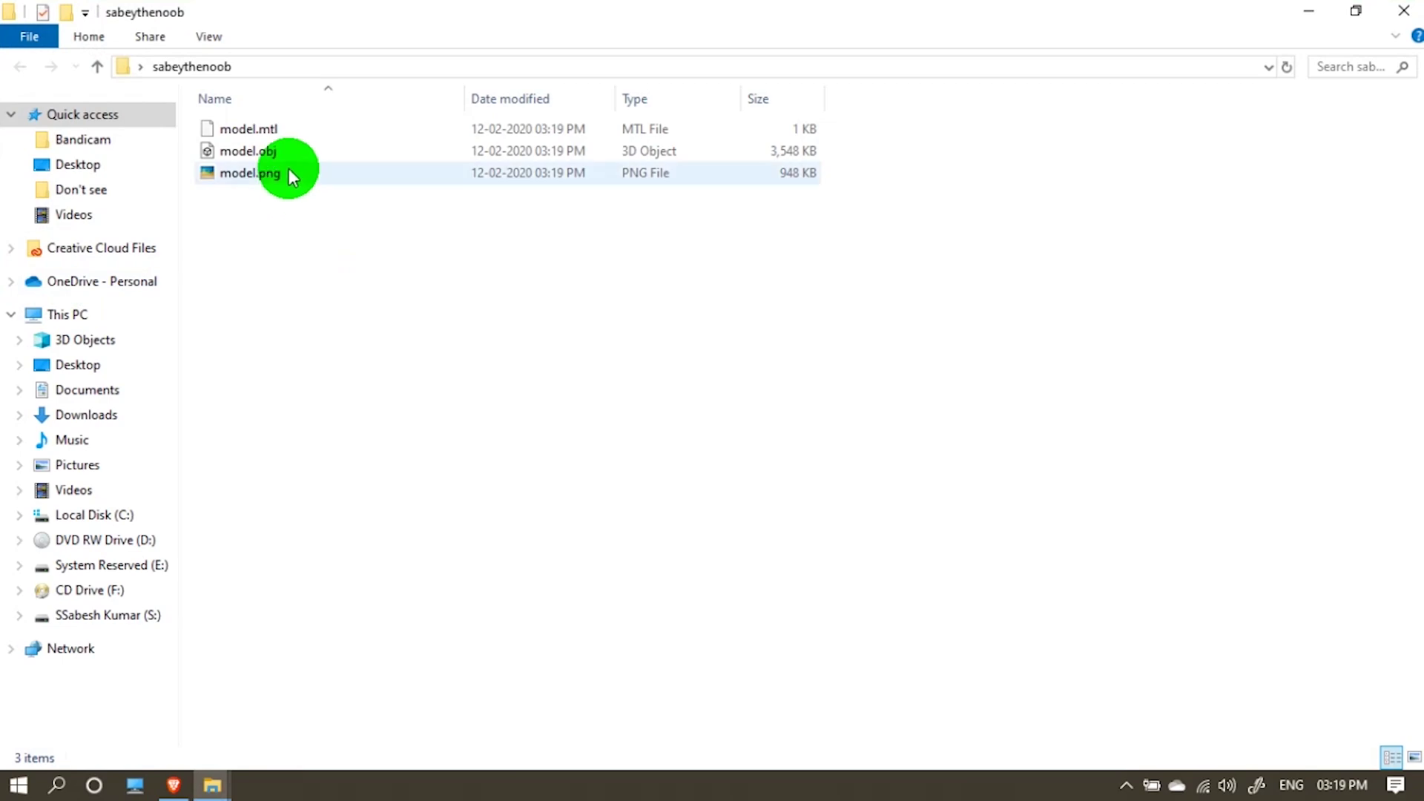
Open model.png in Picasa Photo Viewer and zoom in on the texture's face area
{"action": "double_click", "coordinate": [288, 172]}
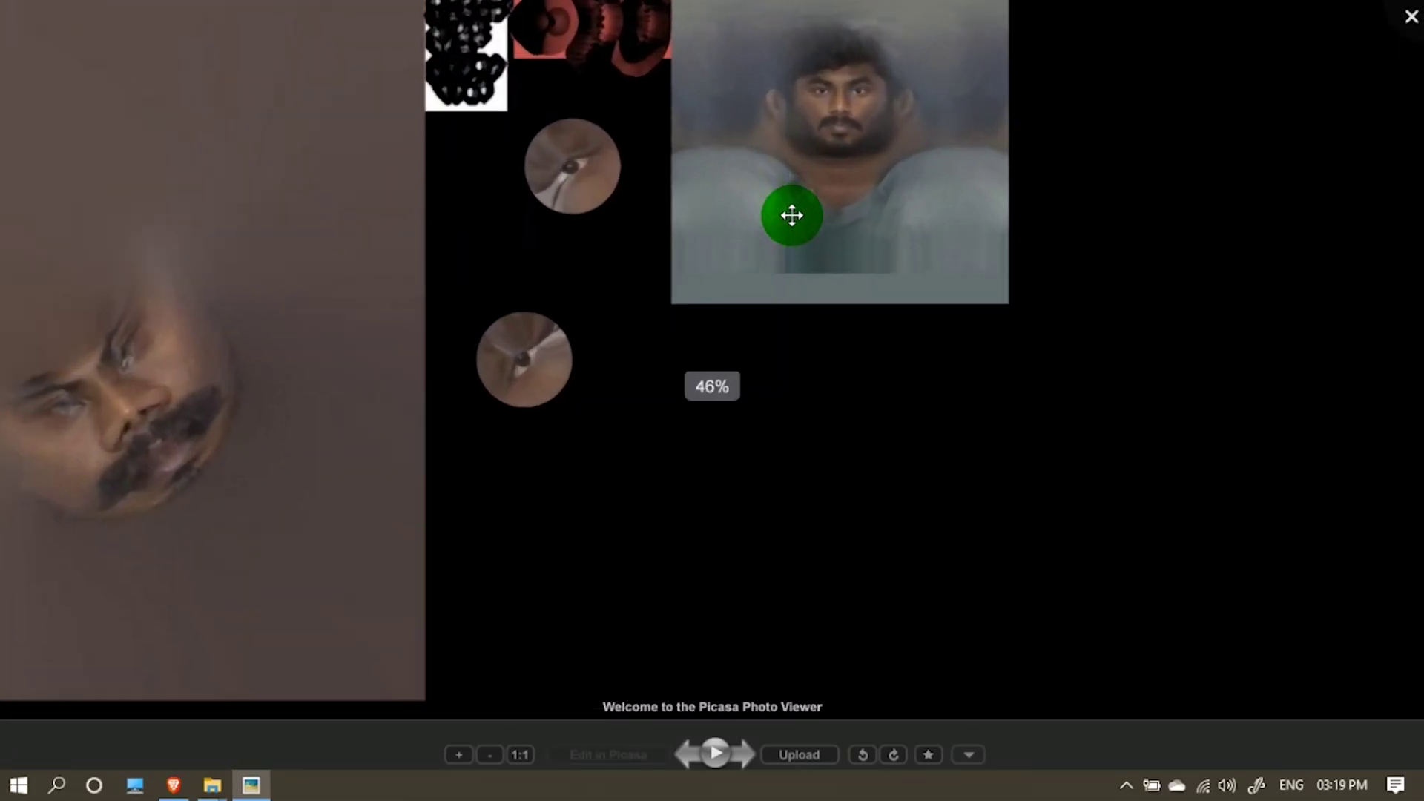
{"action": "scroll", "coordinate": [792, 215], "scroll_direction": "up", "scroll_amount": 3}
{"action": "left_click_drag", "start_coordinate": [875, 172], "coordinate": [663, 698]}
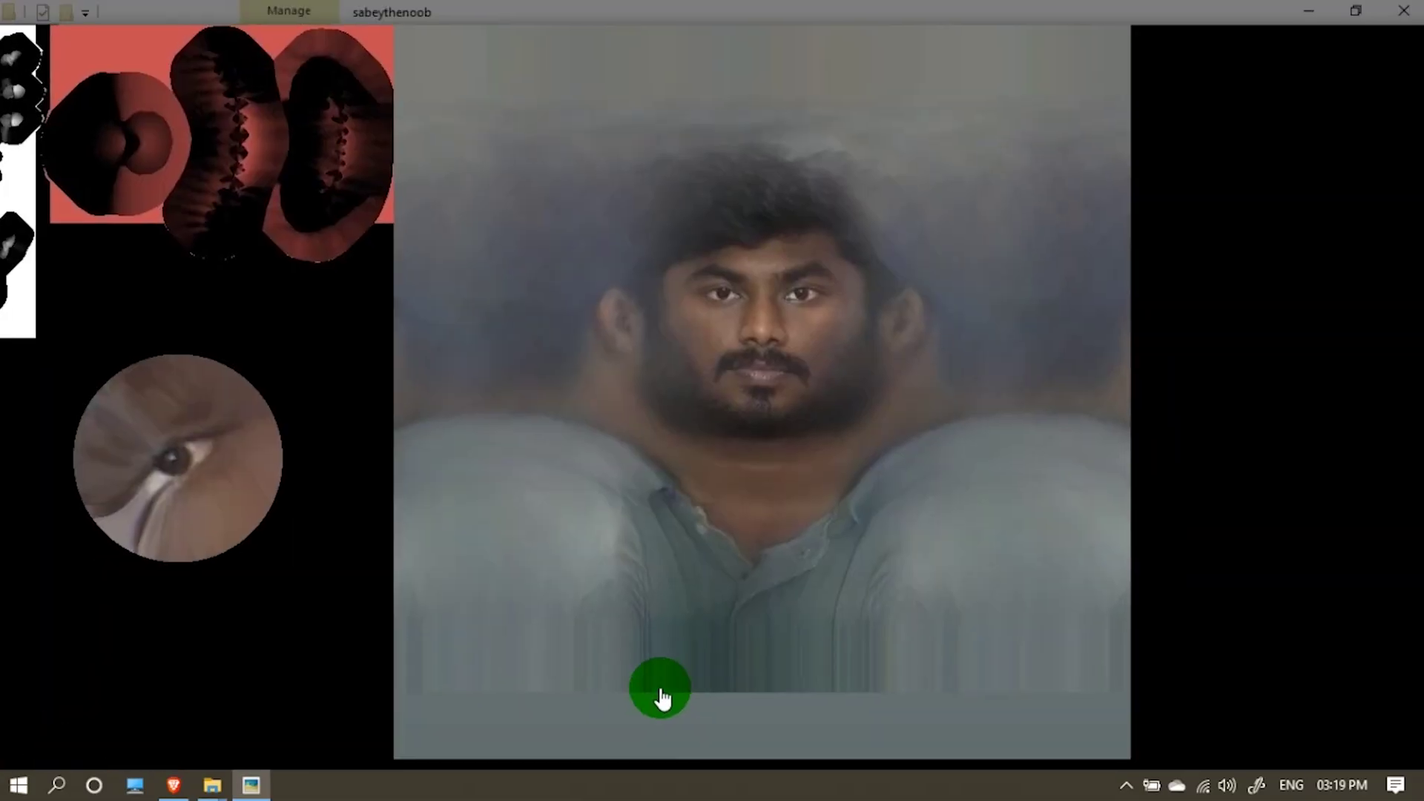
{"action": "scroll", "coordinate": [668, 394], "scroll_direction": "up", "scroll_amount": 3}
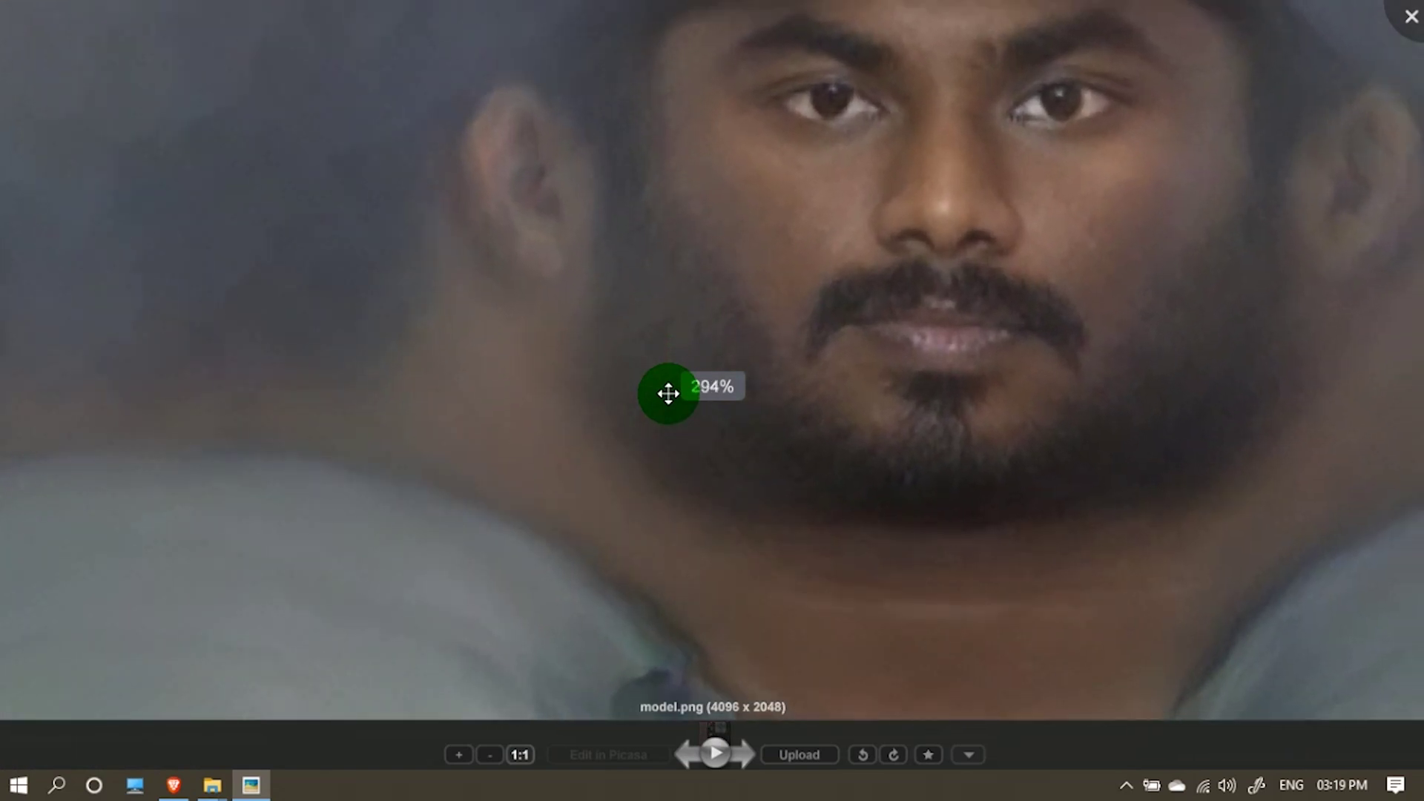
{"action": "scroll", "coordinate": [653, 402], "scroll_direction": "down", "scroll_amount": 3}
{"action": "left_click_drag", "start_coordinate": [558, 446], "coordinate": [981, 411]}
{"action": "left_click_drag", "start_coordinate": [723, 542], "coordinate": [924, 635]}
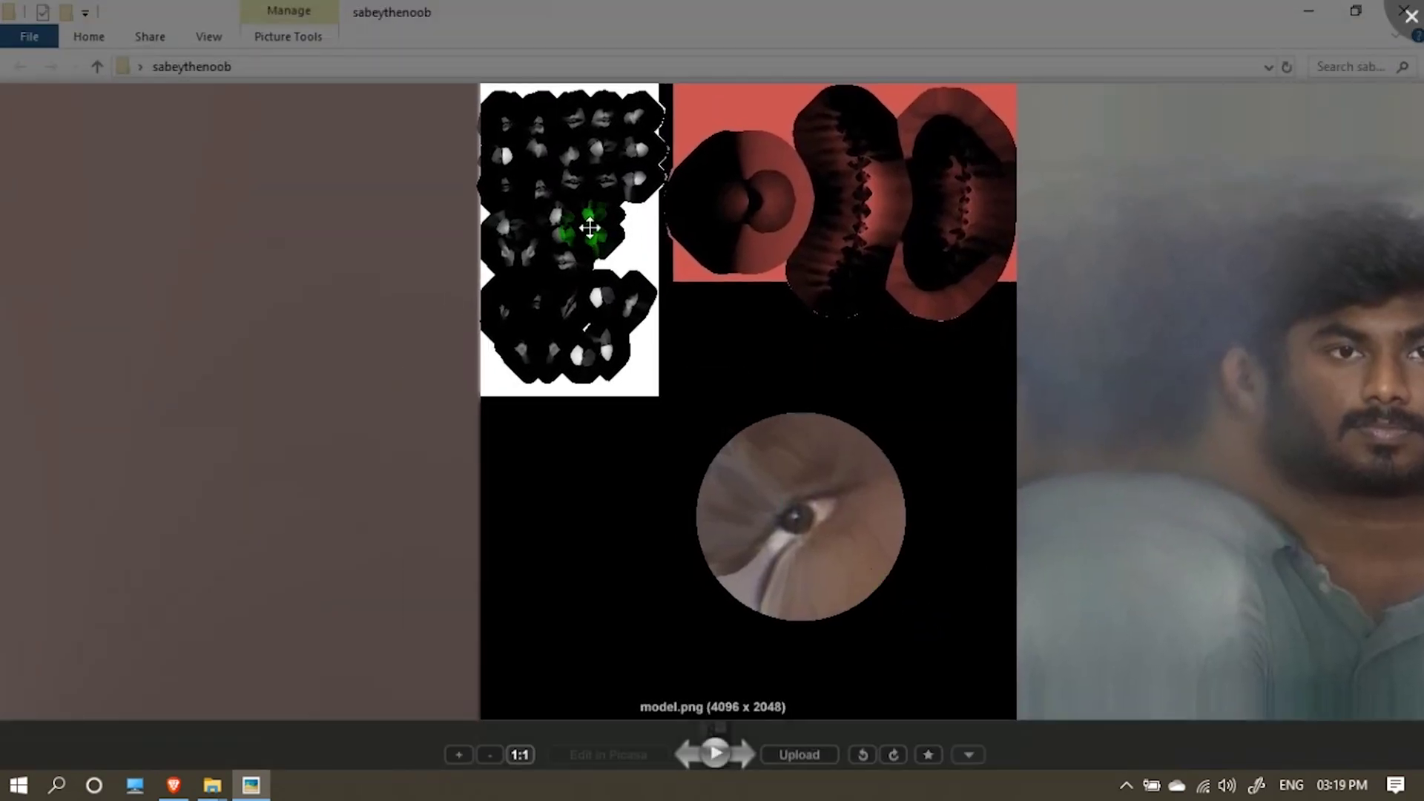
Zoom out and pan across the texture's other panels, then close the viewer and return to the browser
{"action": "scroll", "coordinate": [768, 506], "scroll_direction": "down", "scroll_amount": 4}
{"action": "left_click_drag", "start_coordinate": [566, 675], "coordinate": [839, 330]}
{"action": "scroll", "coordinate": [838, 331], "scroll_direction": "down", "scroll_amount": 2}
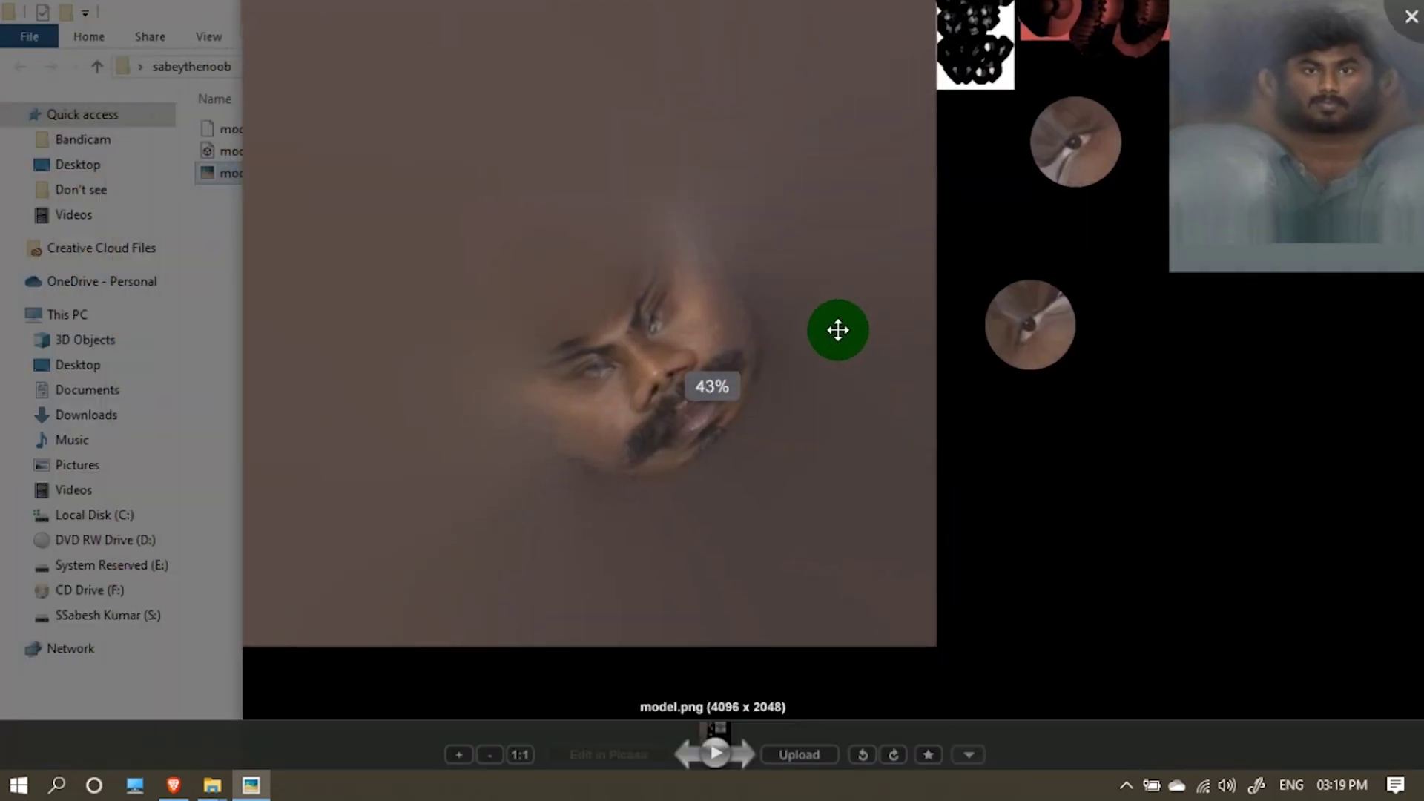
{"action": "scroll", "coordinate": [693, 388], "scroll_direction": "up", "scroll_amount": 2}
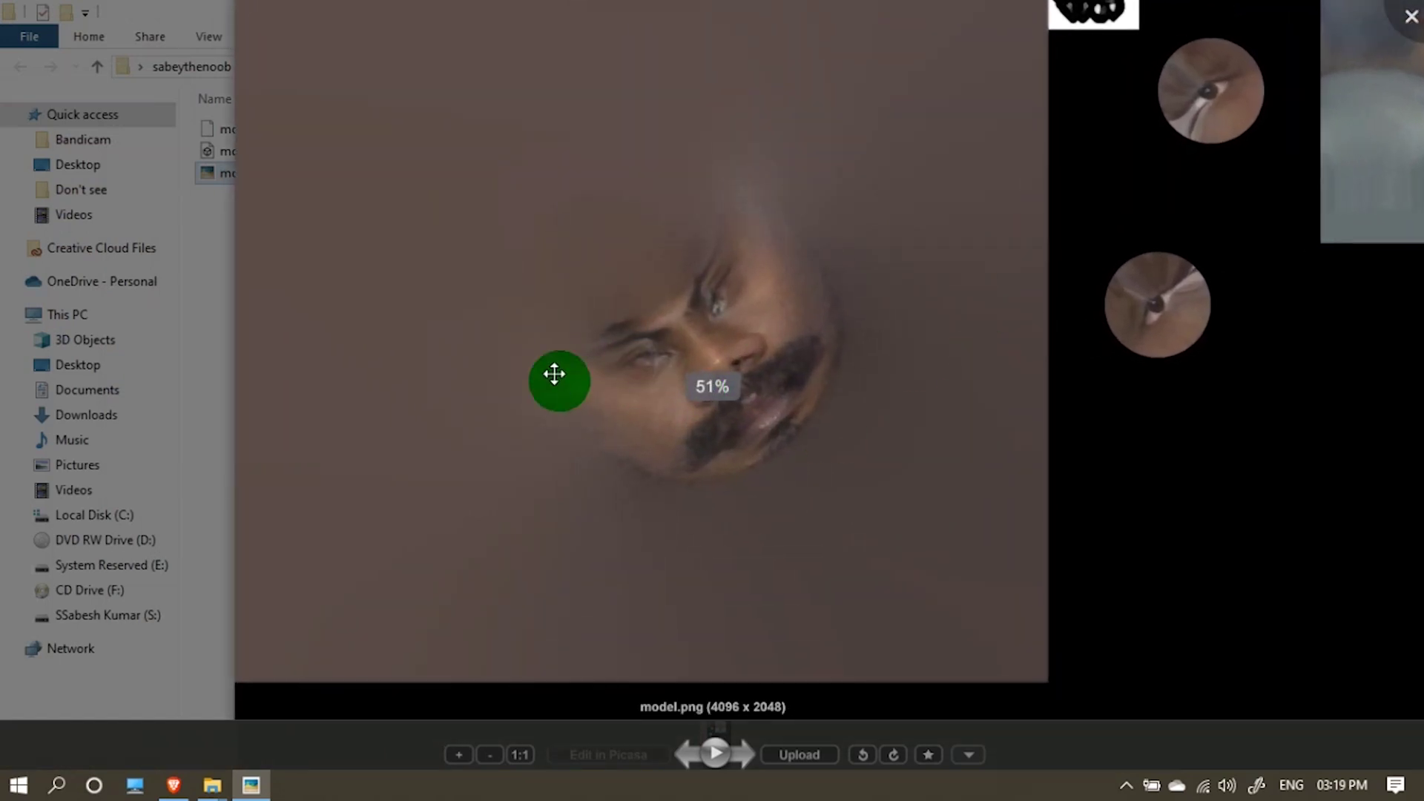
{"action": "scroll", "coordinate": [557, 531], "scroll_direction": "down", "scroll_amount": 3}
{"action": "left_click_drag", "start_coordinate": [920, 528], "coordinate": [683, 420]}
{"action": "scroll", "coordinate": [684, 420], "scroll_direction": "down", "scroll_amount": 2}
{"action": "scroll", "coordinate": [683, 420], "scroll_direction": "up", "scroll_amount": 2}
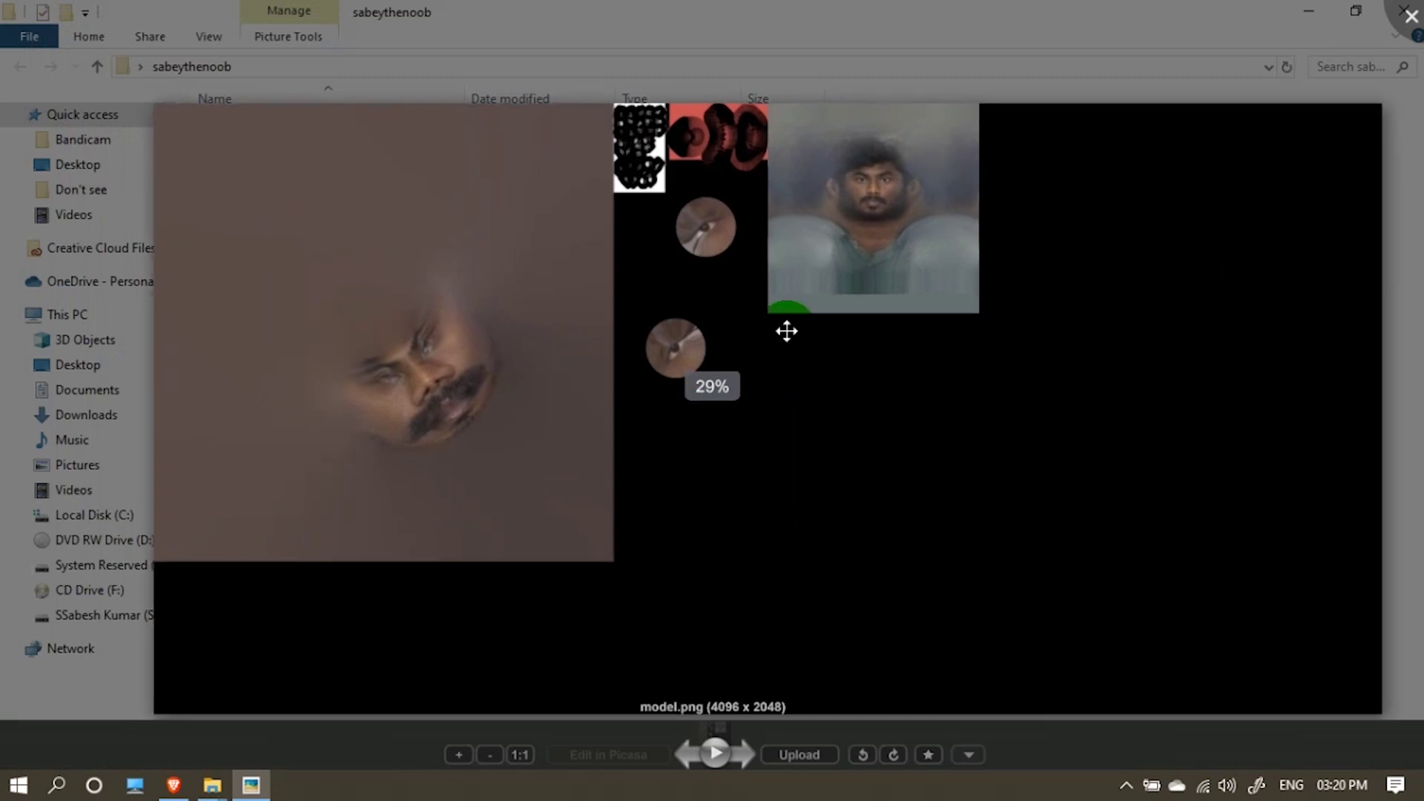
{"action": "key", "text": "Escape"}
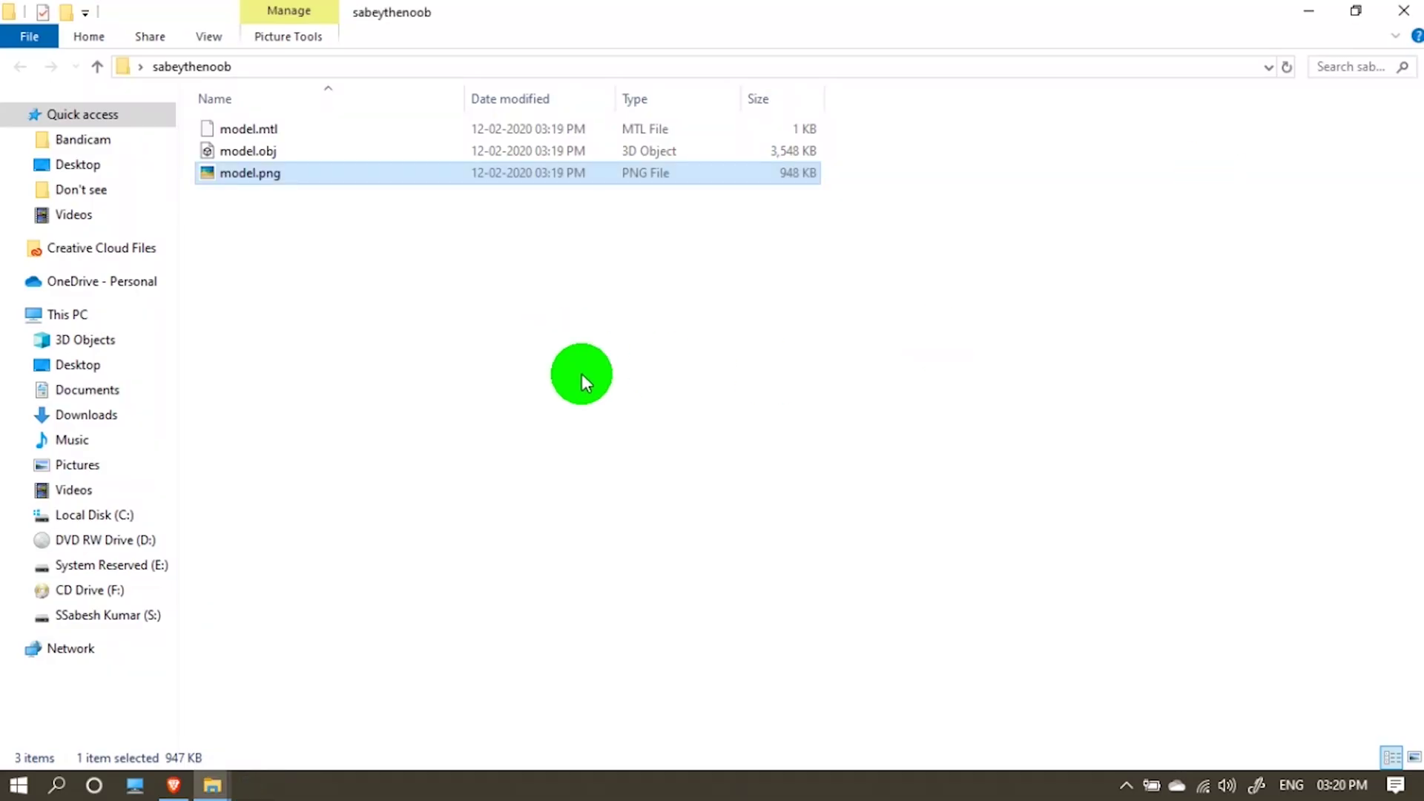
{"action": "left_click", "coordinate": [182, 785]}
Rotate the avatar, then play its smile and blink animations
{"action": "left_click_drag", "start_coordinate": [824, 394], "coordinate": [689, 592]}
{"action": "left_click", "coordinate": [710, 652]}
{"action": "left_click", "coordinate": [710, 652]}
{"action": "left_click", "coordinate": [801, 651]}
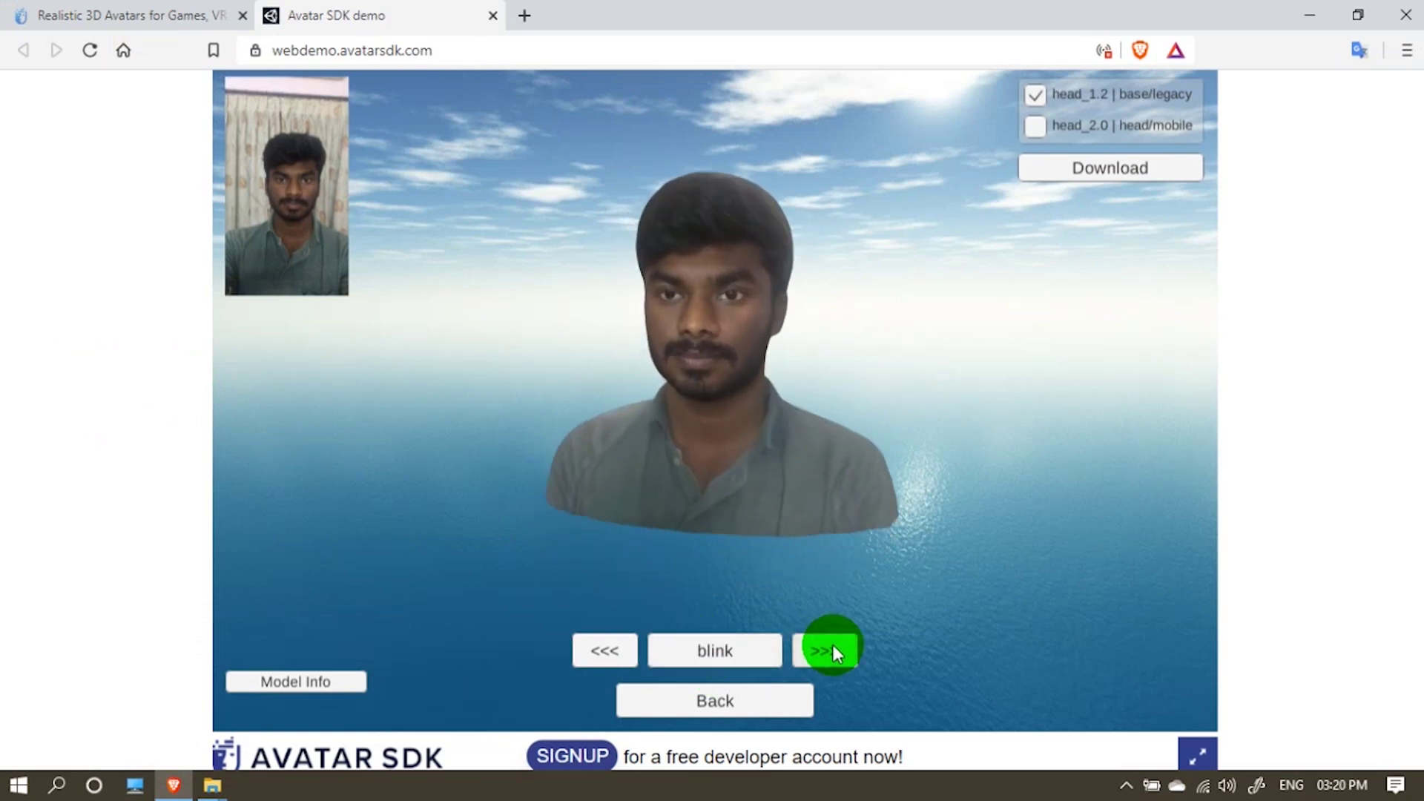
{"action": "left_click", "coordinate": [698, 657]}
Step through the kiss and puff expressions, play puff, and advance to yawning
{"action": "left_click", "coordinate": [620, 649]}
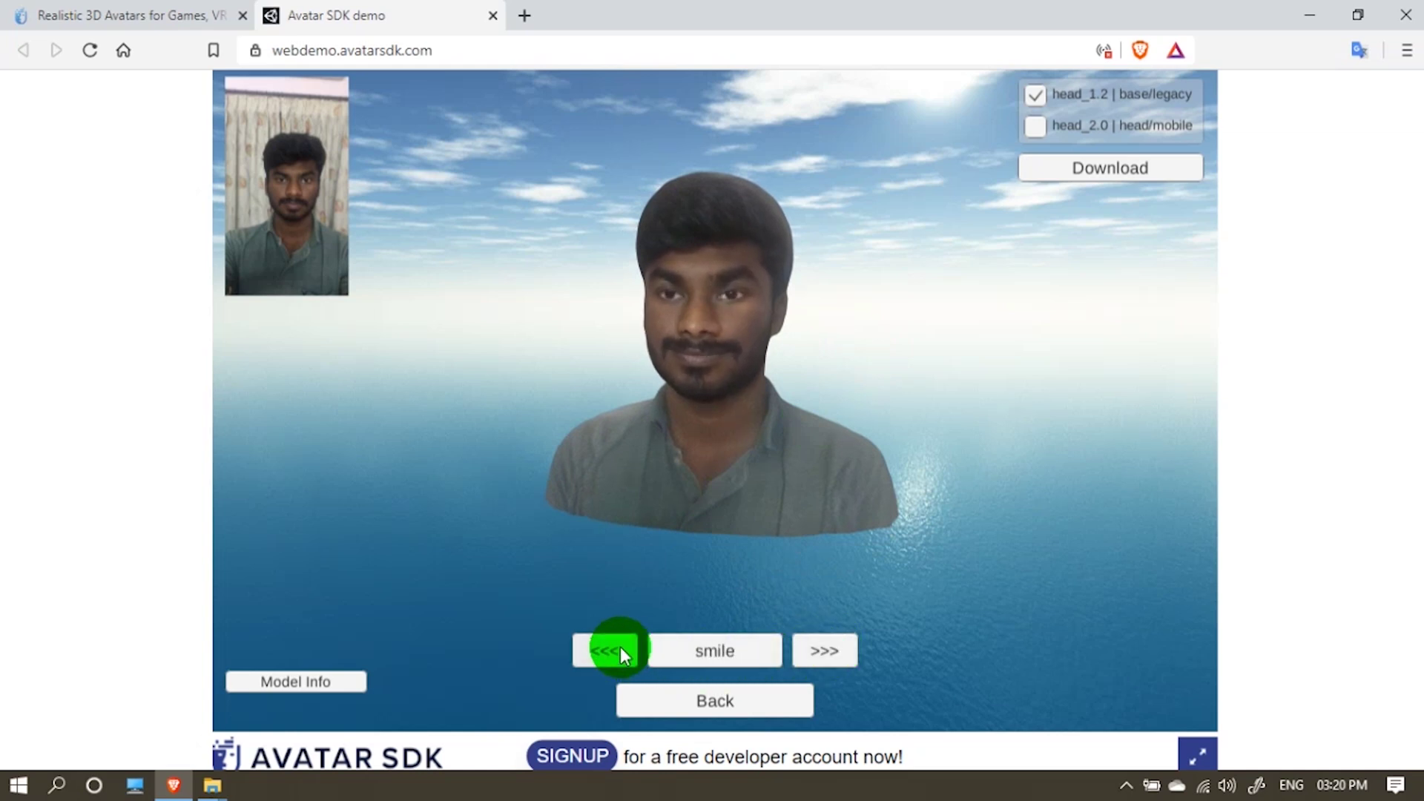
{"action": "left_click", "coordinate": [808, 656]}
{"action": "left_click", "coordinate": [811, 656]}
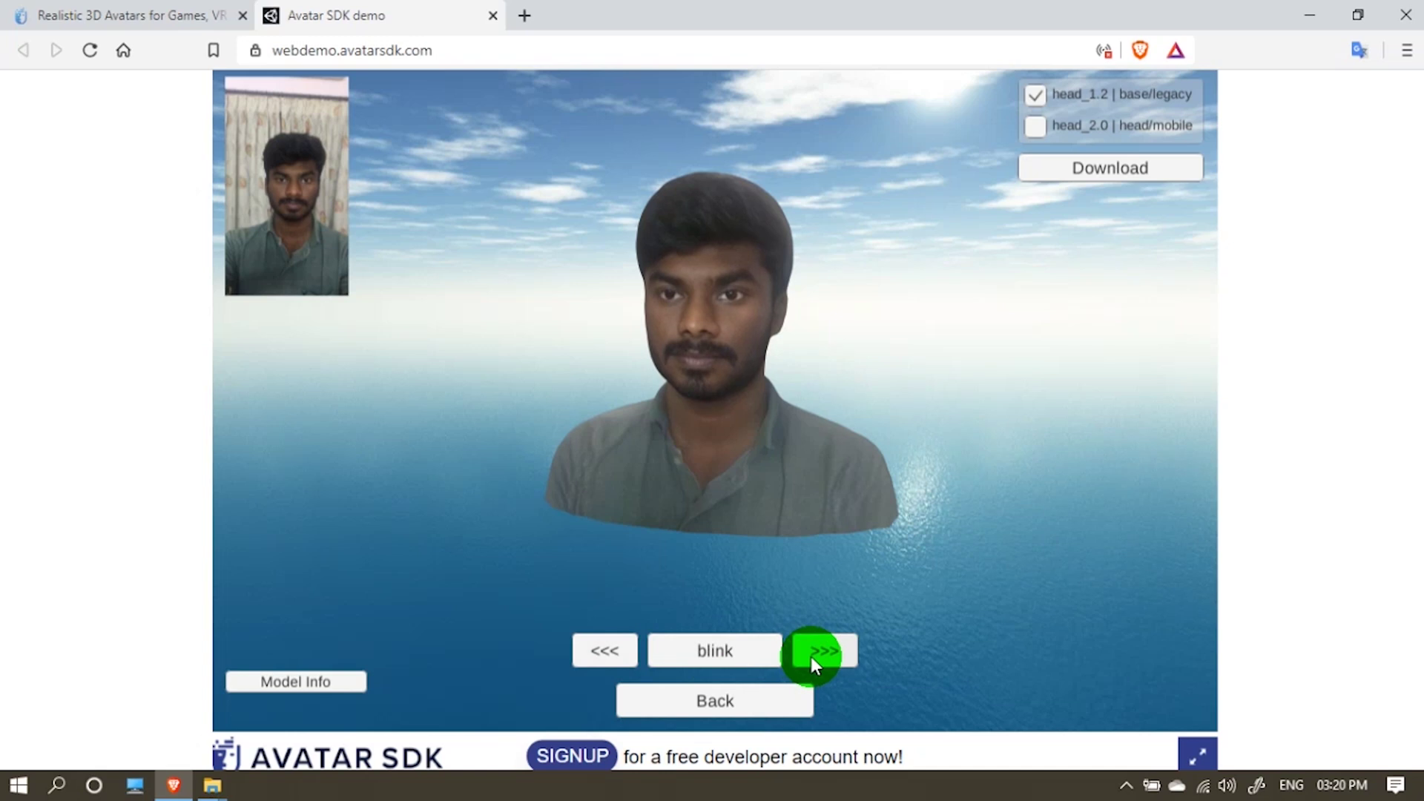
{"action": "left_click", "coordinate": [811, 656]}
{"action": "left_click", "coordinate": [747, 656]}
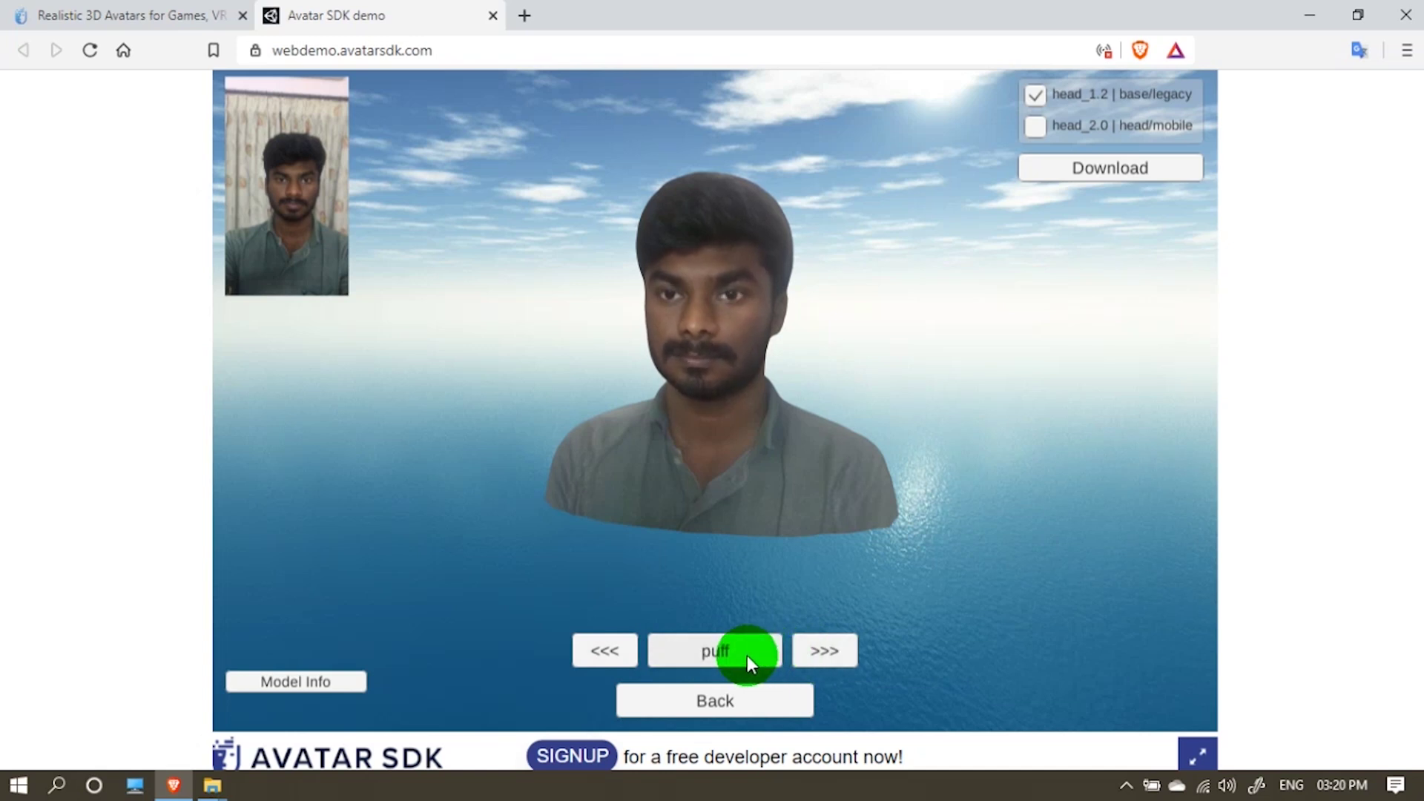
{"action": "left_click", "coordinate": [828, 650]}
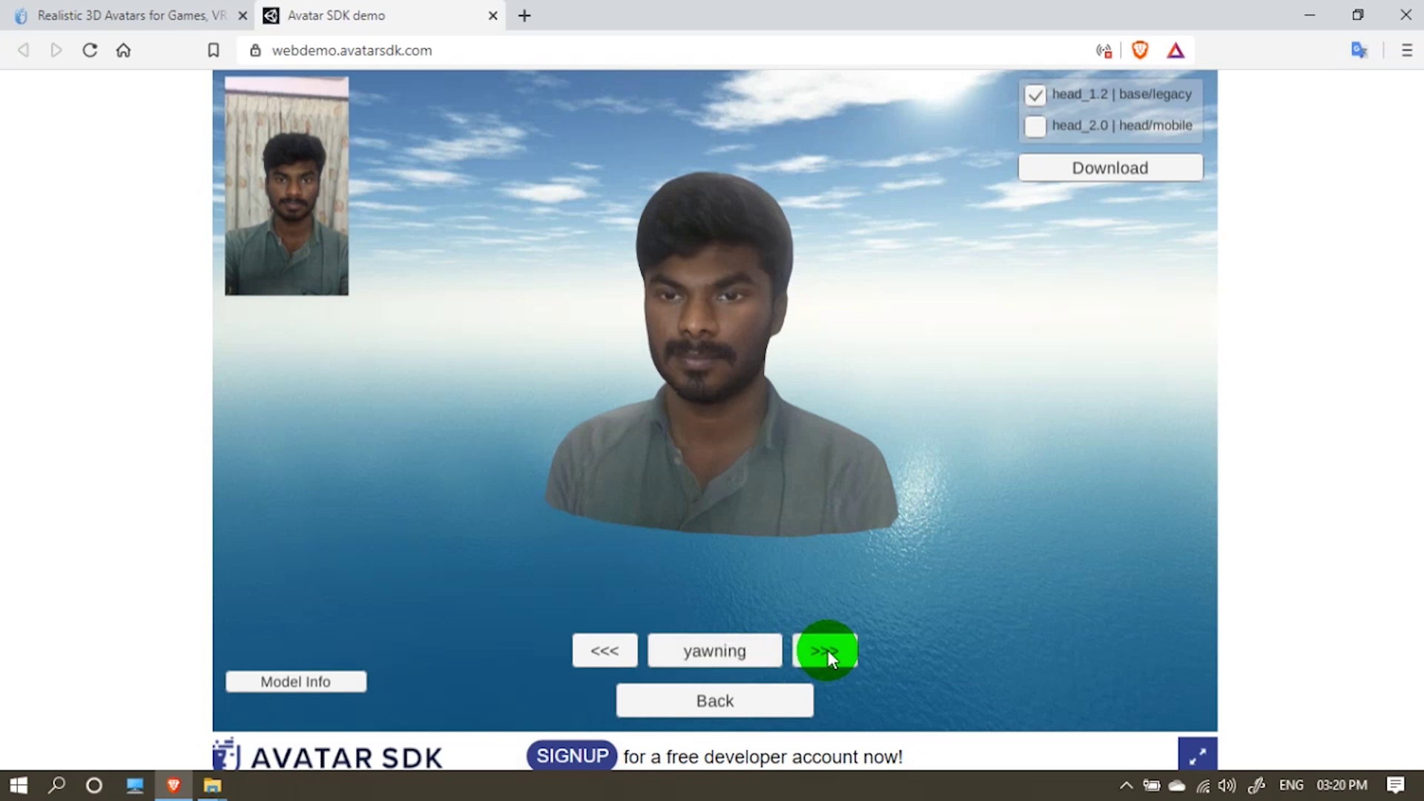
Turn the yawning avatar side to side, then go back to the photo selection screen
{"action": "mouse_move", "coordinate": [701, 483]}
{"action": "left_mouse_down"}
{"action": "mouse_move", "coordinate": [765, 472]}
{"action": "mouse_move", "coordinate": [719, 476]}
{"action": "left_mouse_up"}
{"action": "left_click", "coordinate": [718, 687]}
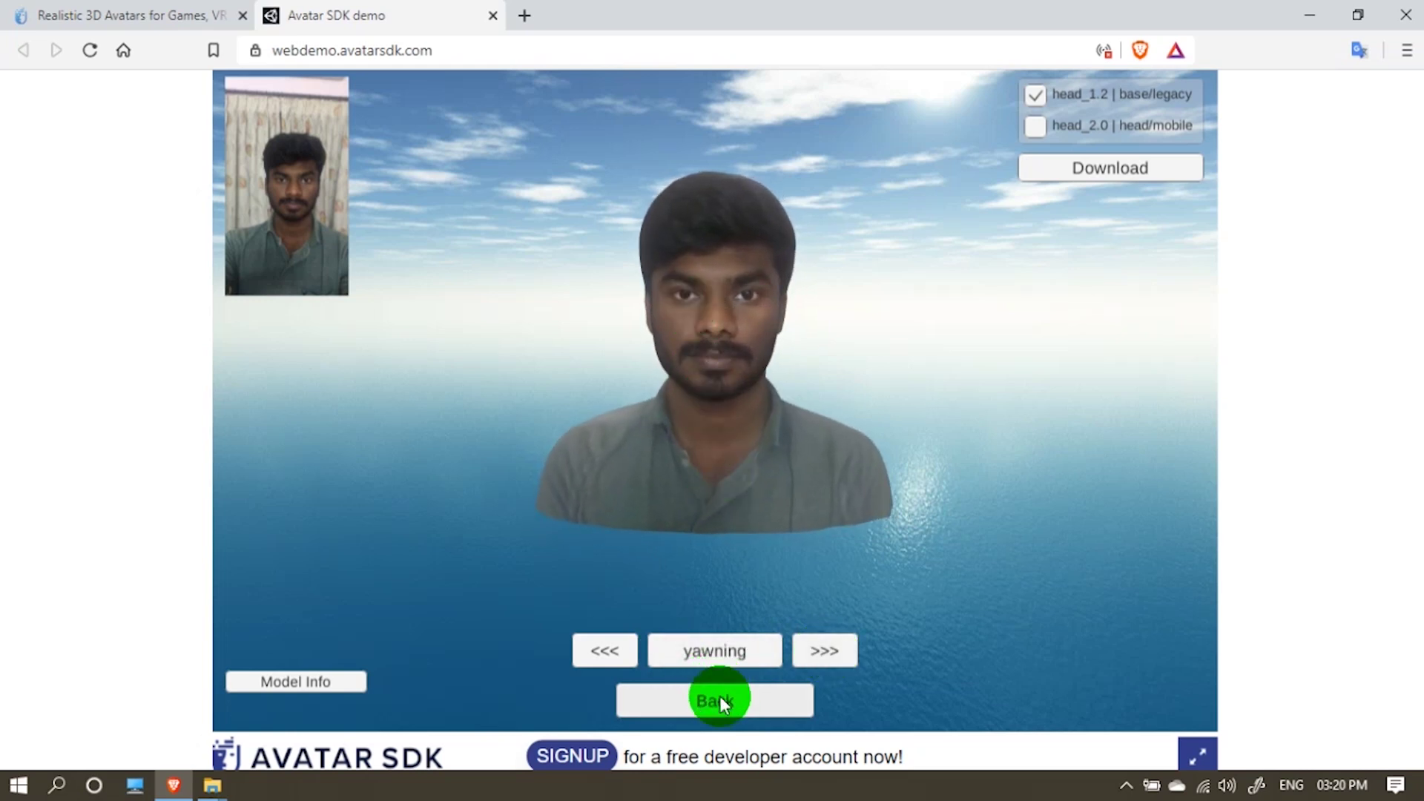
{"action": "left_click", "coordinate": [720, 697]}
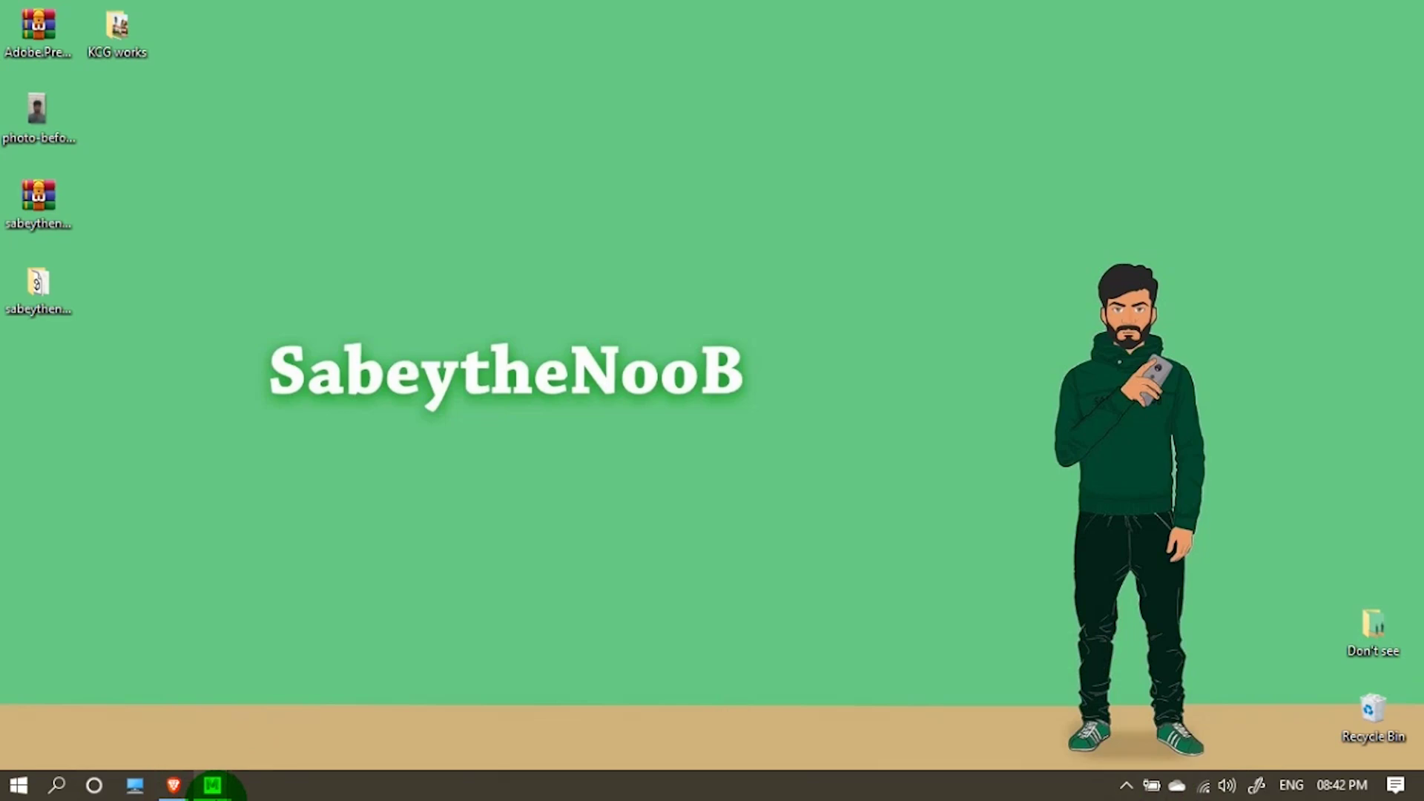
Drag model.obj from the extracted sabeythenoob Desktop folder into Maya's empty scene
{"action": "mouse_move", "coordinate": [212, 785]}
{"action": "left_click", "coordinate": [267, 714]}
{"action": "left_click_drag", "start_coordinate": [579, 490], "coordinate": [1266, 463]}
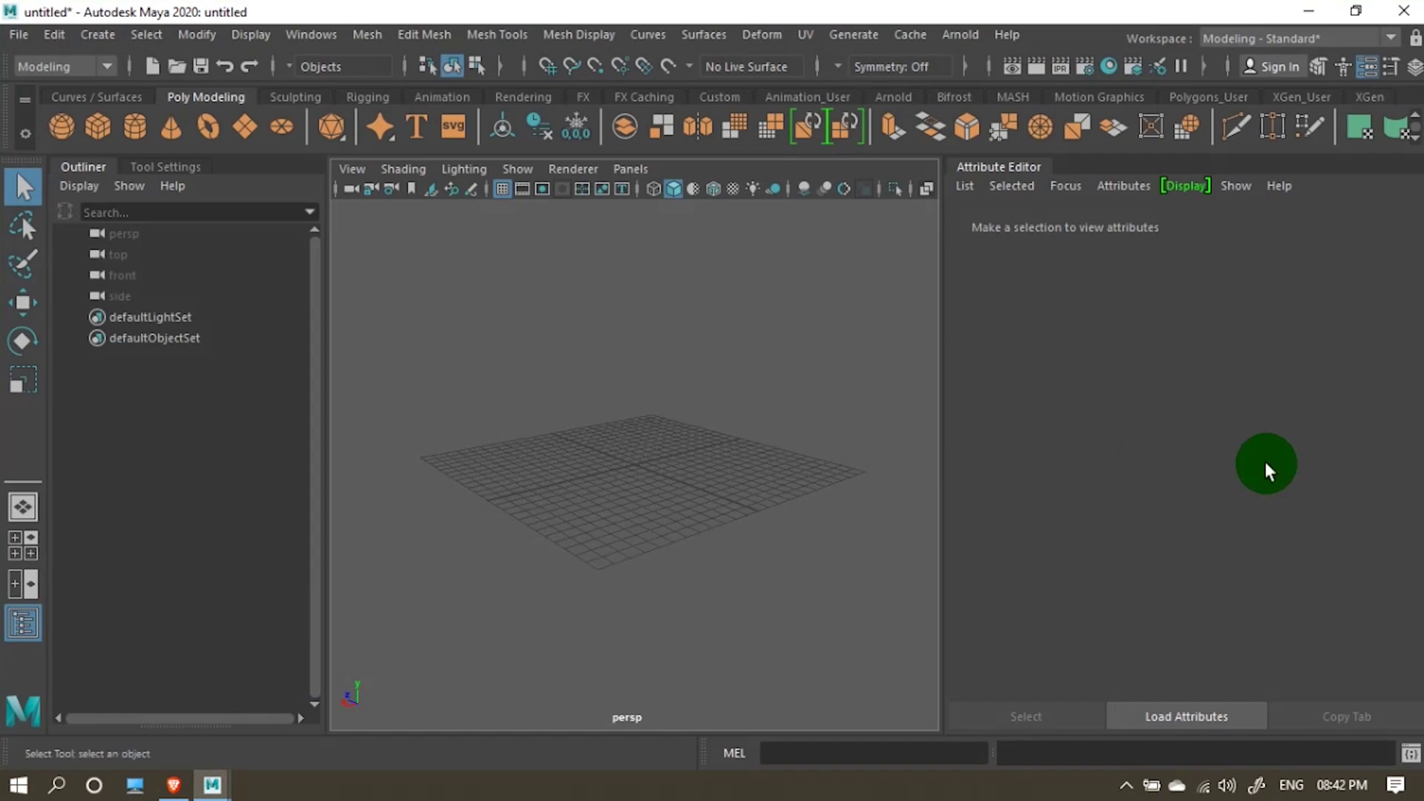
{"action": "left_click", "coordinate": [1310, 11]}
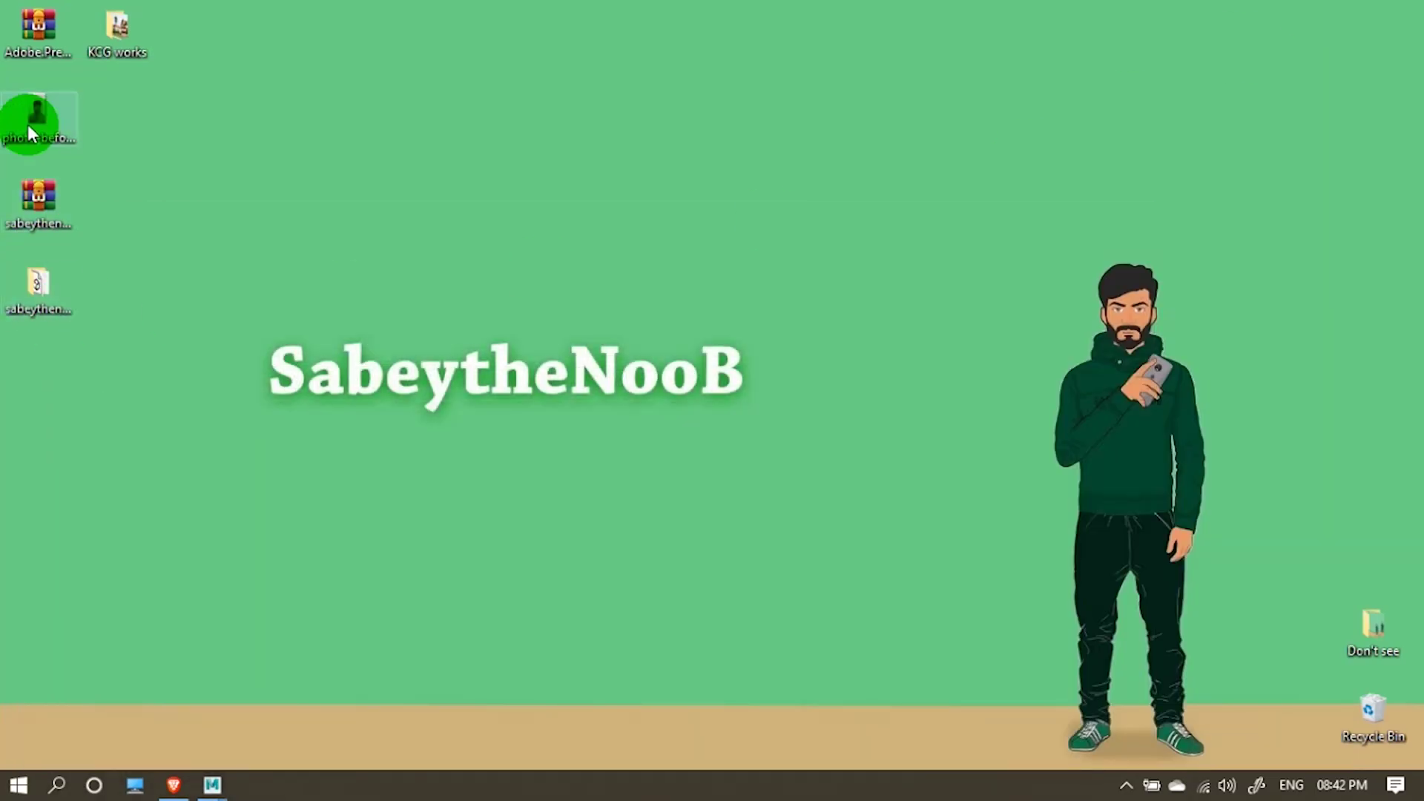
{"action": "double_click", "coordinate": [48, 281]}
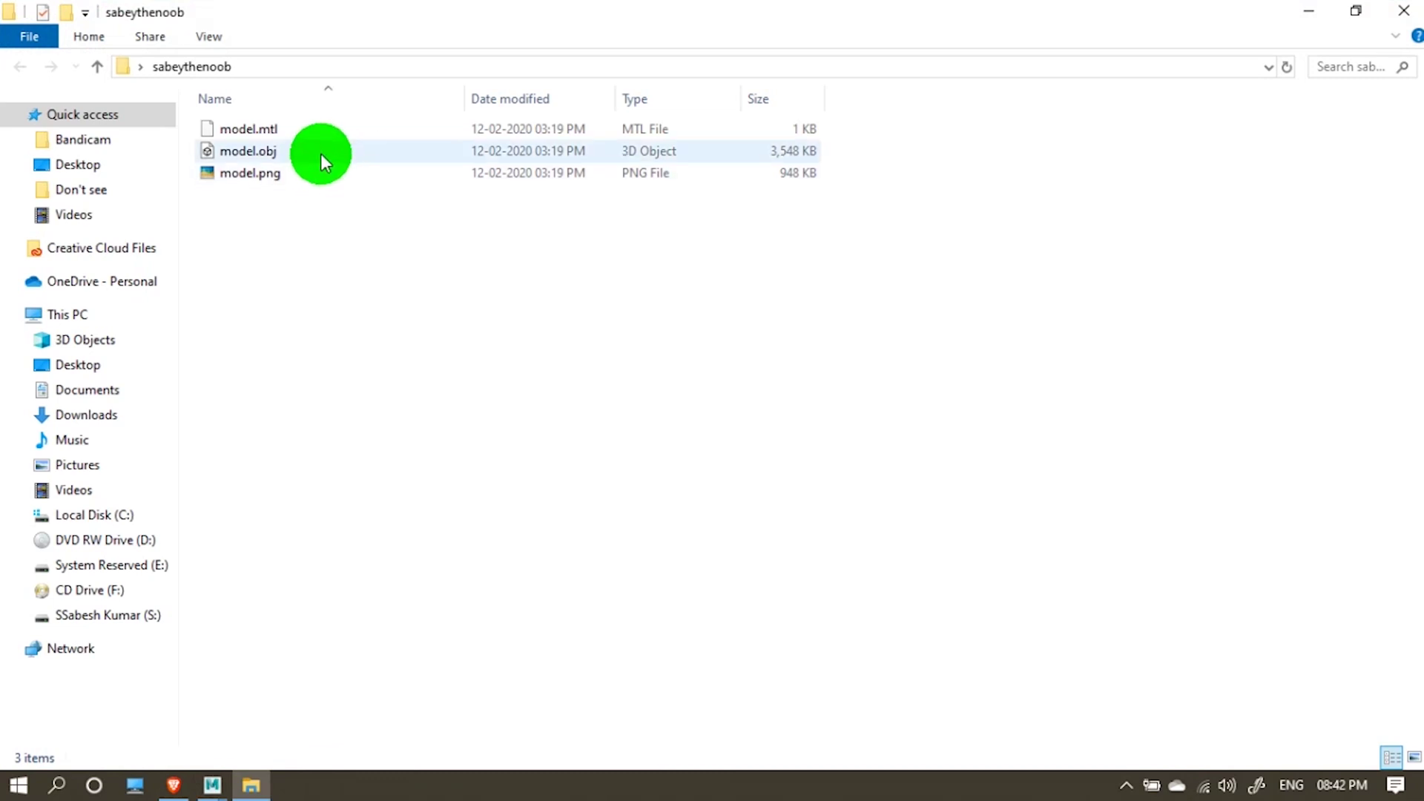
{"action": "left_click", "coordinate": [314, 156]}
{"action": "left_click_drag", "start_coordinate": [310, 159], "coordinate": [624, 462]}
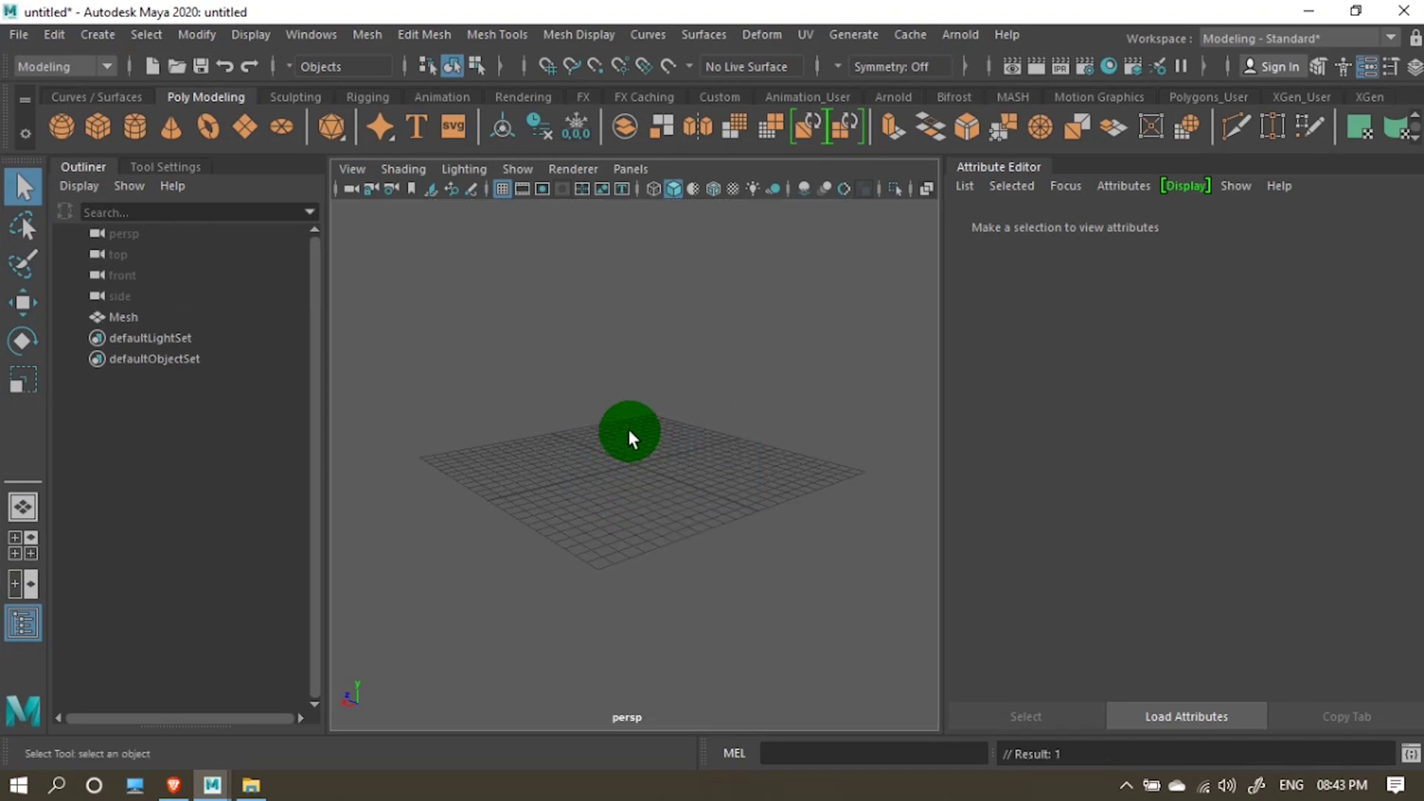
Orbit to the bust's front, zoom in on the chin, and select the imported mesh
{"action": "scroll", "coordinate": [635, 461], "scroll_direction": "up", "scroll_amount": 15}
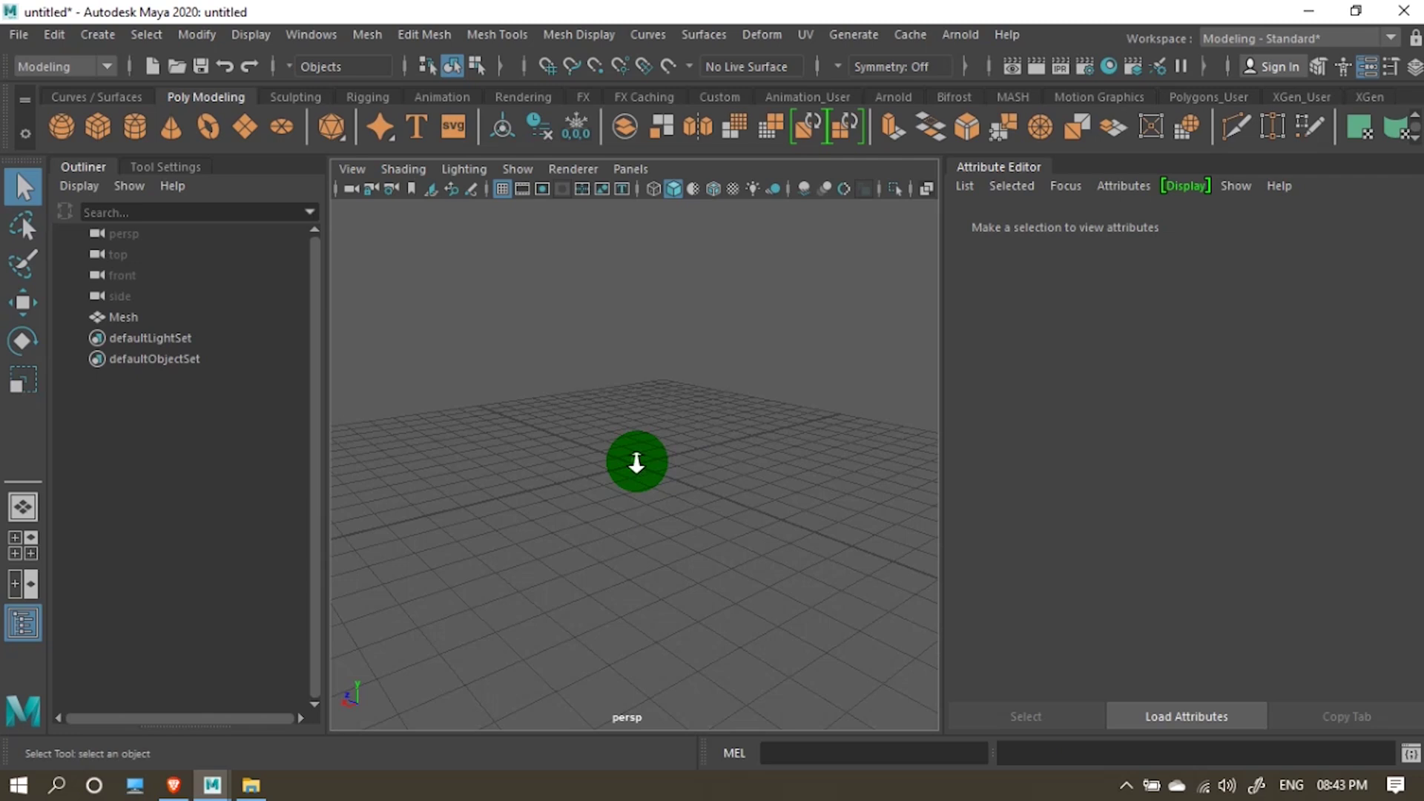
{"action": "left_click_drag", "start_coordinate": [635, 477], "coordinate": [887, 508]}
{"action": "scroll", "coordinate": [725, 461], "scroll_direction": "up", "scroll_amount": 6}
{"action": "scroll", "coordinate": [725, 461], "scroll_direction": "down", "scroll_amount": 5}
{"action": "left_click_drag", "start_coordinate": [666, 425], "coordinate": [685, 462]}
{"action": "left_click", "coordinate": [684, 426]}
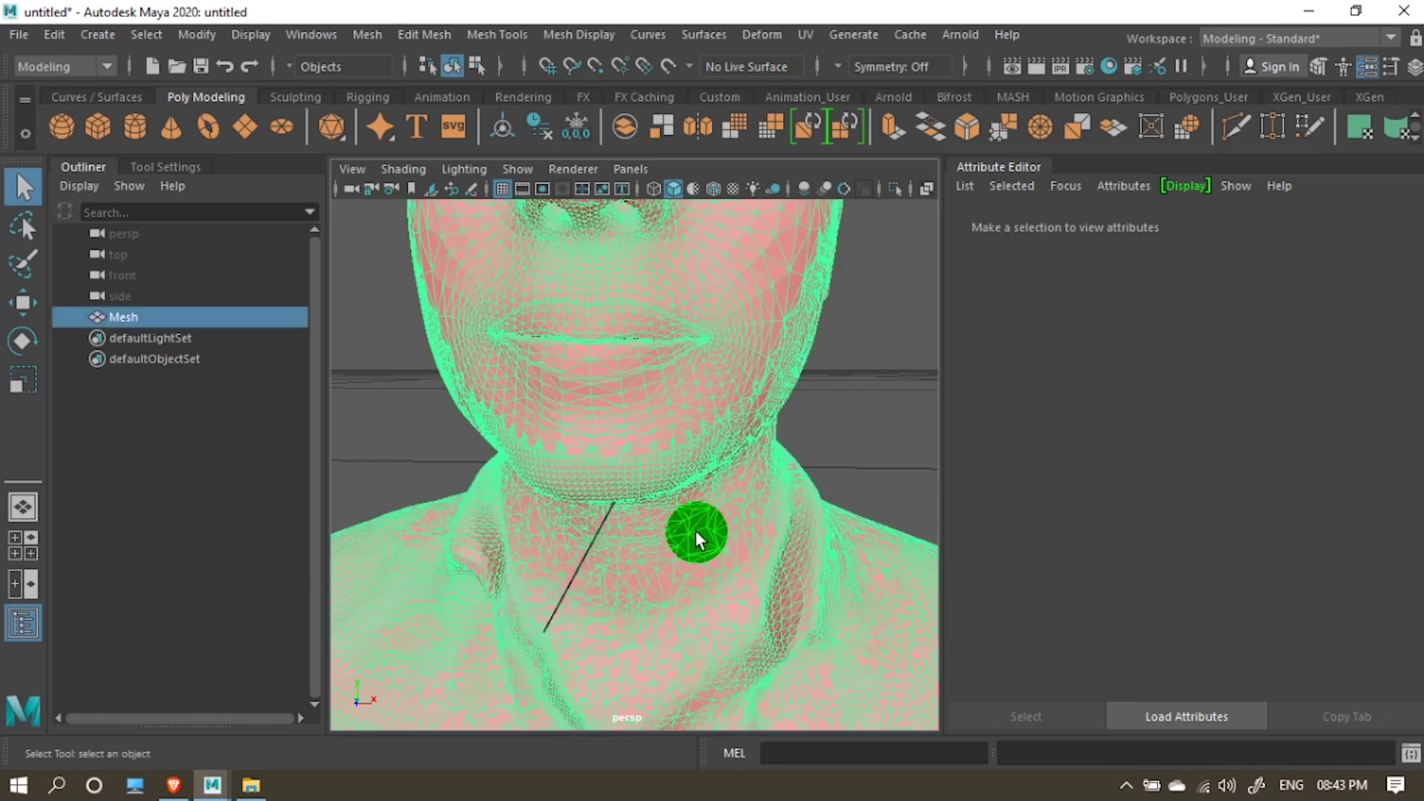
{"action": "scroll", "coordinate": [629, 507], "scroll_direction": "up", "scroll_amount": 5}
{"action": "scroll", "coordinate": [647, 515], "scroll_direction": "up", "scroll_amount": 5}
{"action": "scroll", "coordinate": [641, 515], "scroll_direction": "down", "scroll_amount": 5}
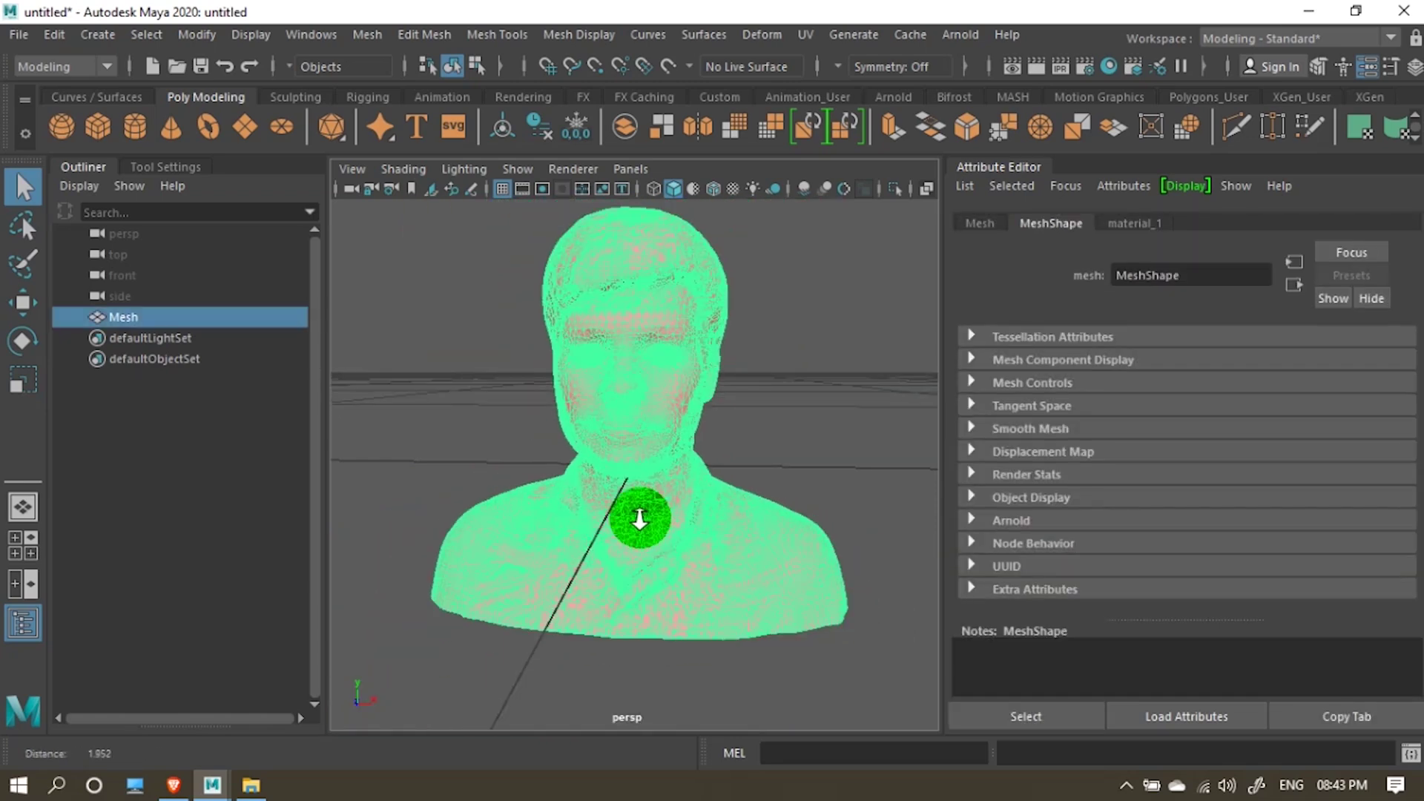
Overlay wireframe on the shaded bust, frame the mesh with F, and orbit around to its back
{"action": "left_click", "coordinate": [733, 189]}
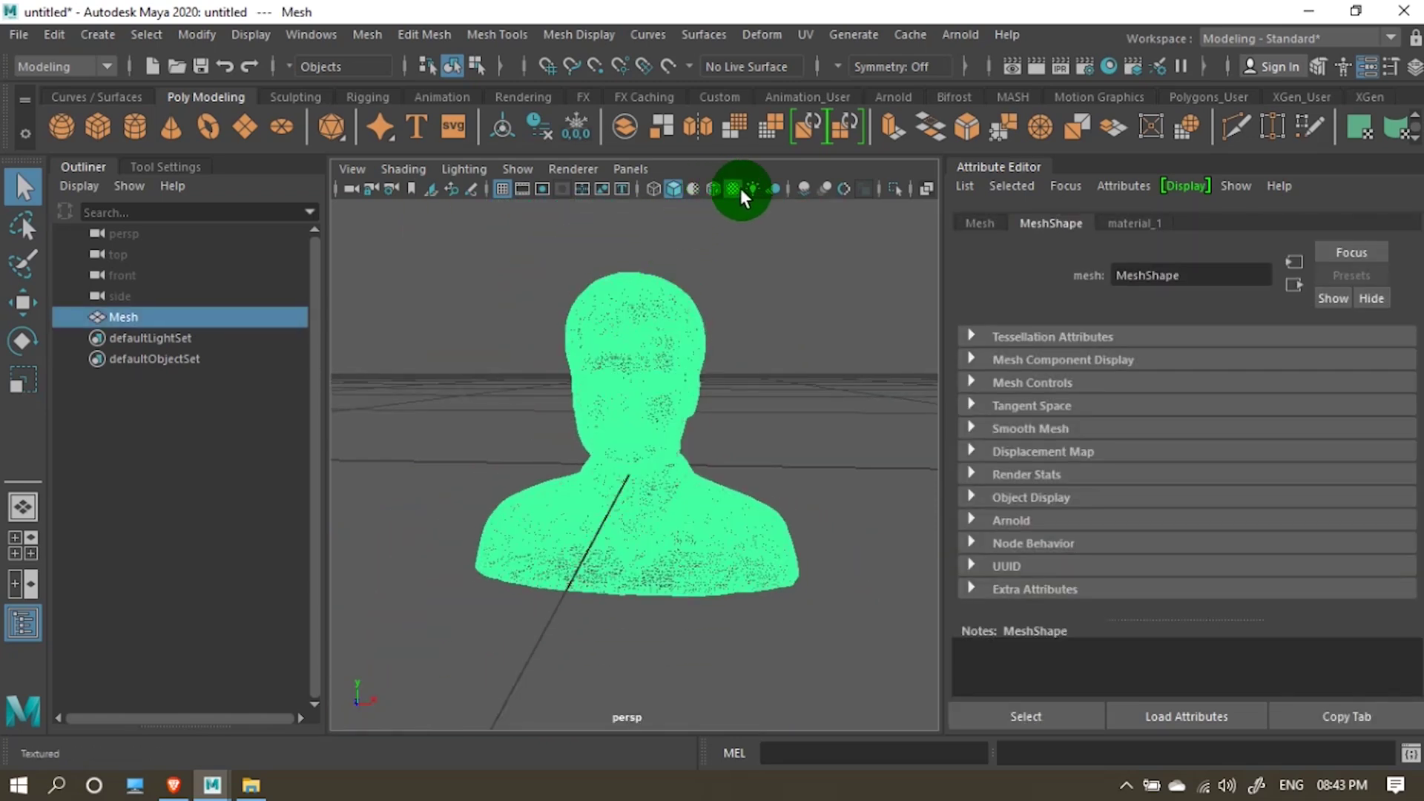
{"action": "mouse_move", "coordinate": [704, 414]}
{"action": "left_mouse_down"}
{"action": "mouse_move", "coordinate": [696, 438]}
{"action": "mouse_move", "coordinate": [697, 420]}
{"action": "left_mouse_up"}
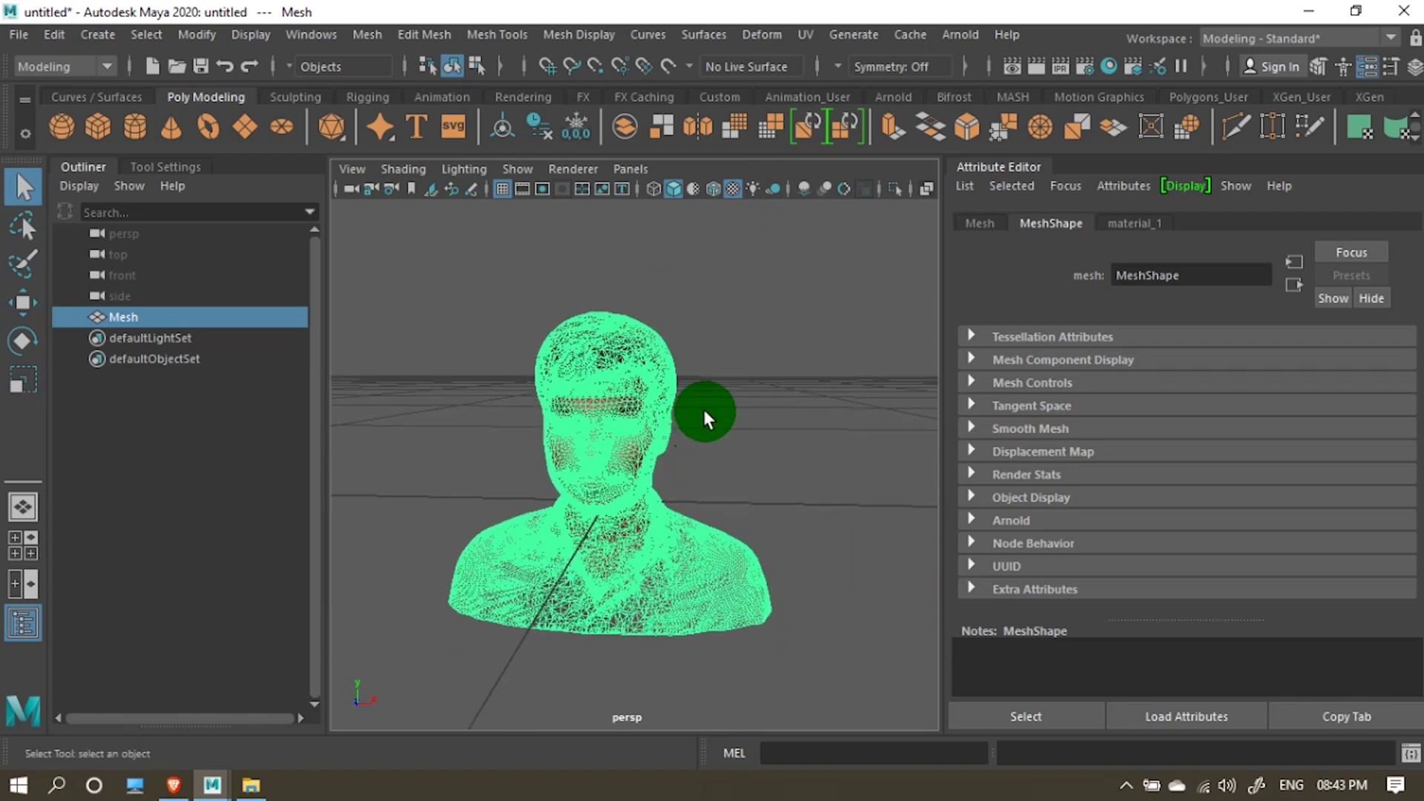
{"action": "left_click", "coordinate": [722, 406]}
{"action": "scroll", "coordinate": [650, 484], "scroll_direction": "up", "scroll_amount": 3}
{"action": "left_click_drag", "start_coordinate": [678, 495], "coordinate": [702, 497]}
{"action": "left_click", "coordinate": [702, 501]}
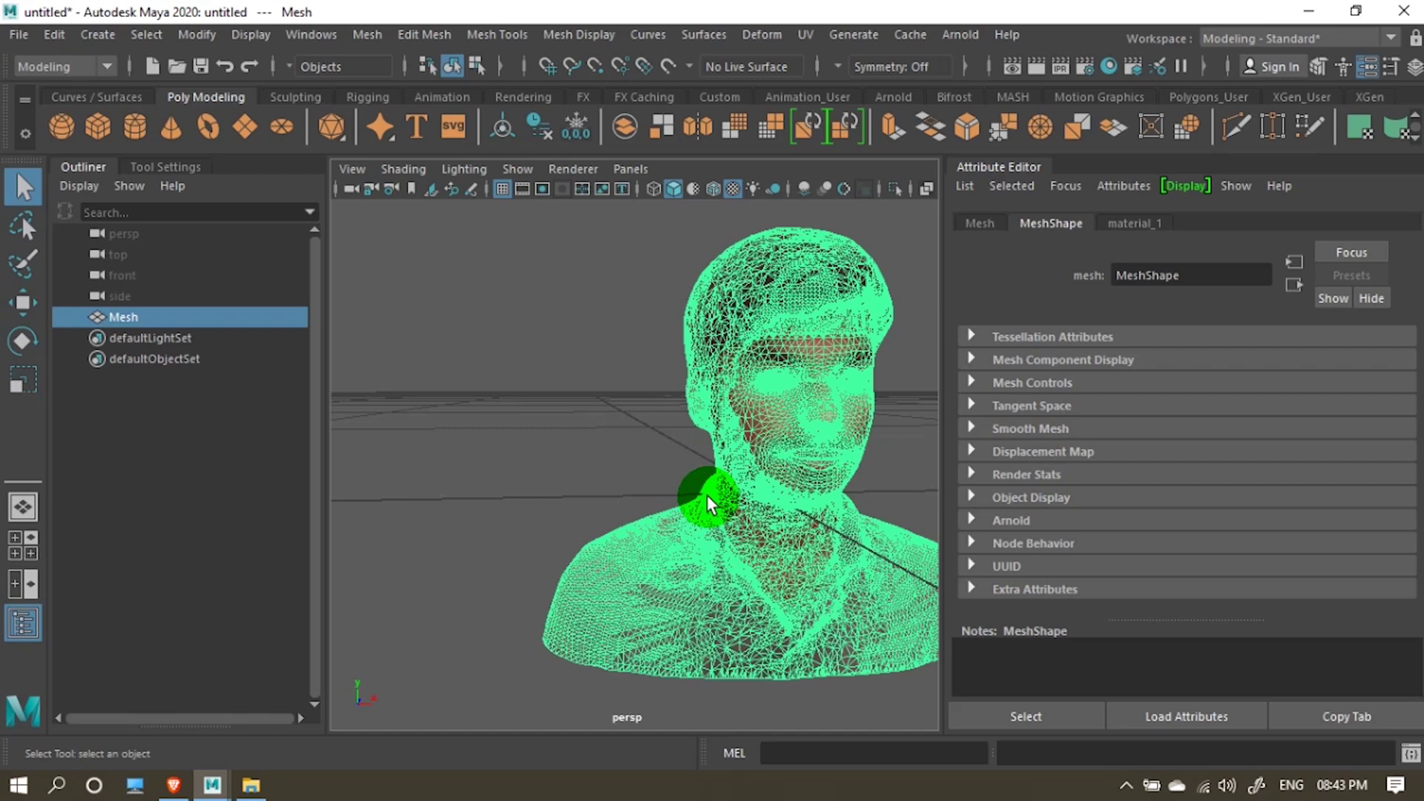
{"action": "key", "text": "f"}
{"action": "left_click_drag", "start_coordinate": [700, 484], "coordinate": [1228, 490]}
{"action": "left_click", "coordinate": [836, 486]}
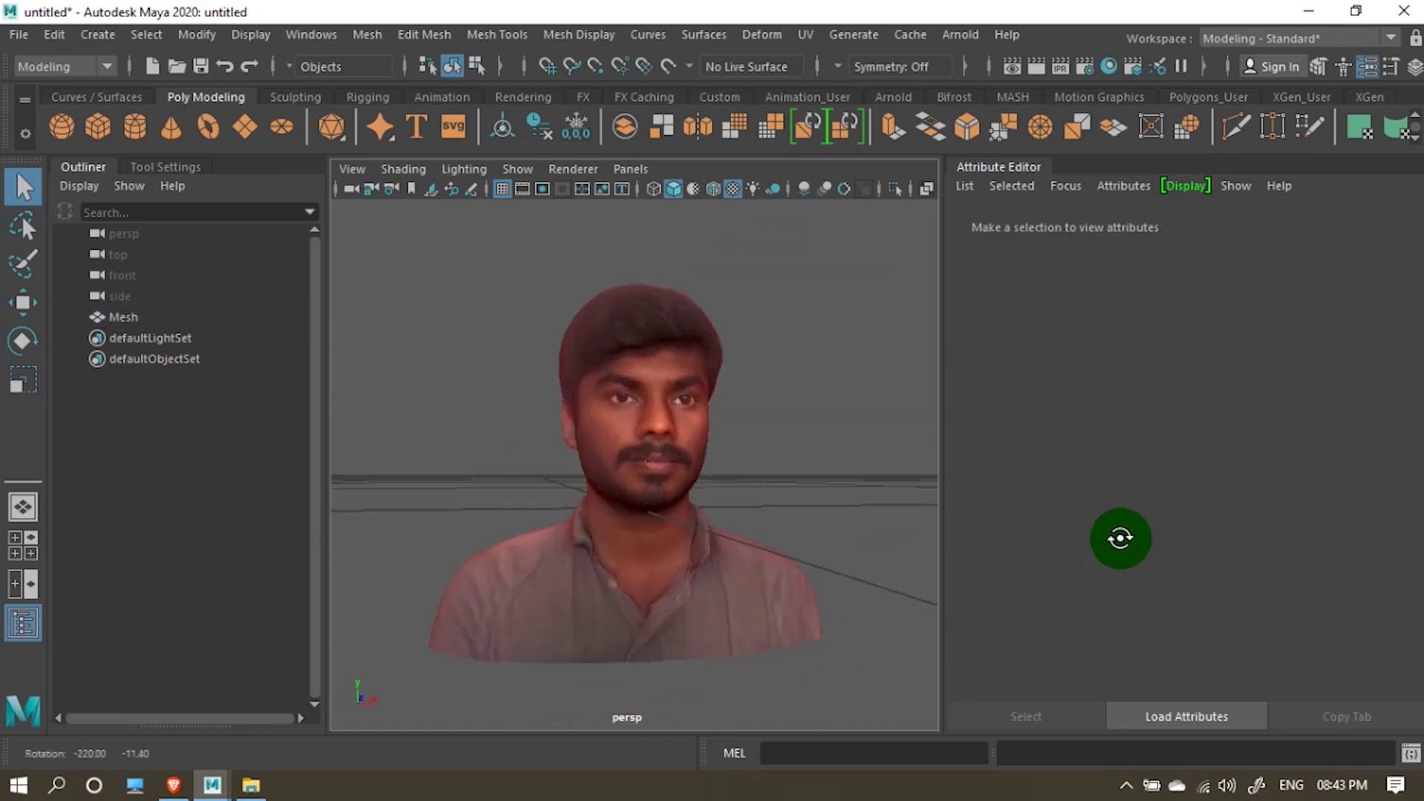
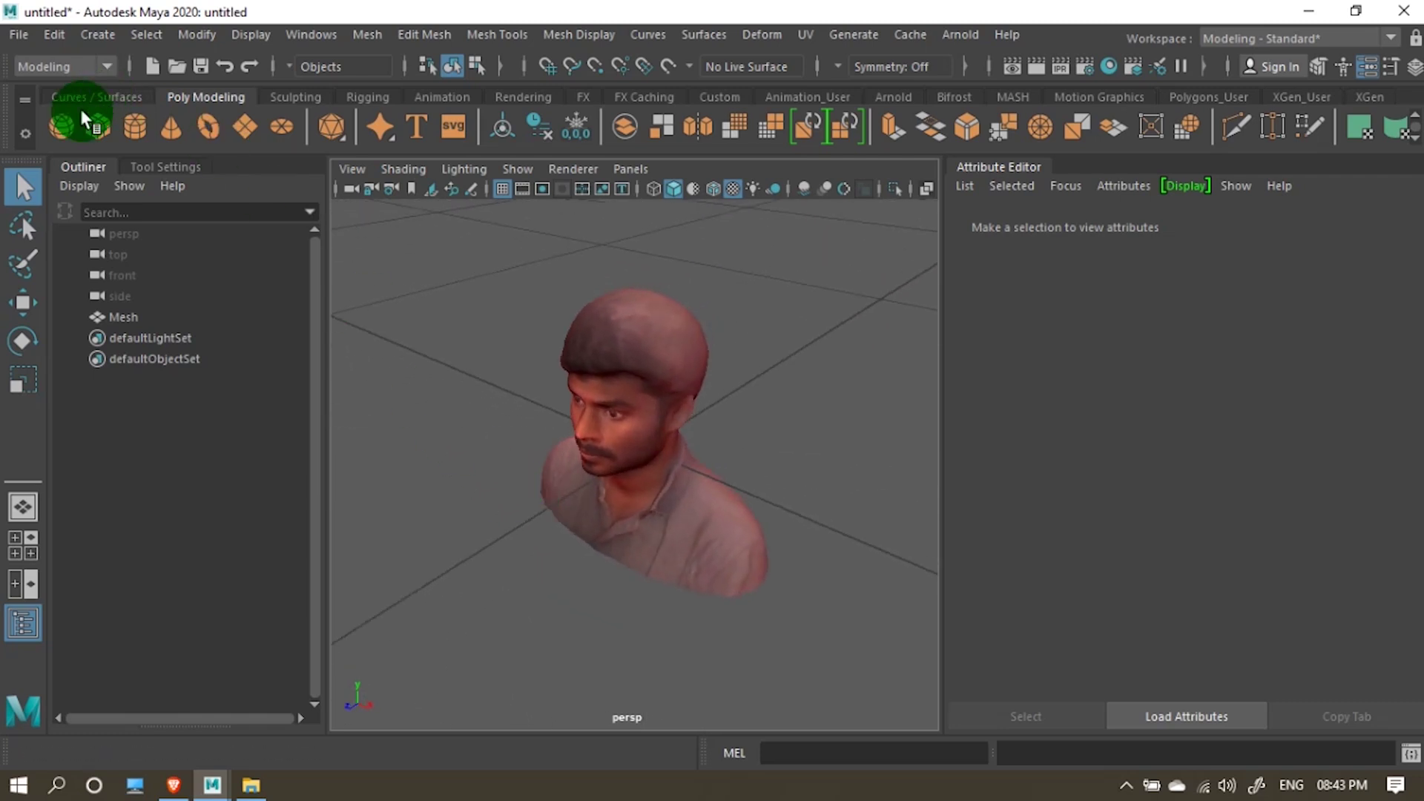
Add a polygon cube, pCube1, to the scene beside the imported bust
{"action": "left_click", "coordinate": [97, 129]}
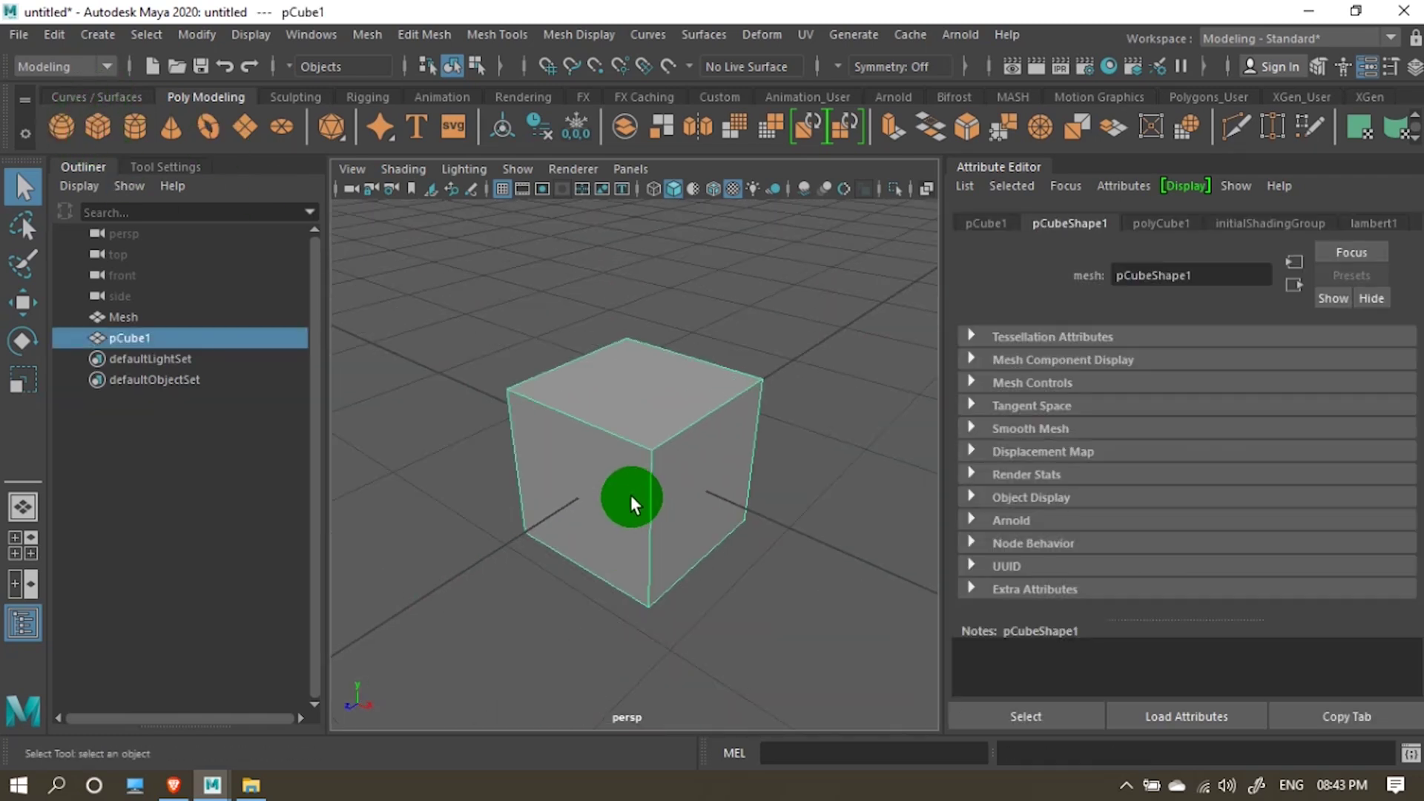
Scale pCube1 flat in Y and wide in X to form a thin floor slab
{"action": "key", "text": "t"}
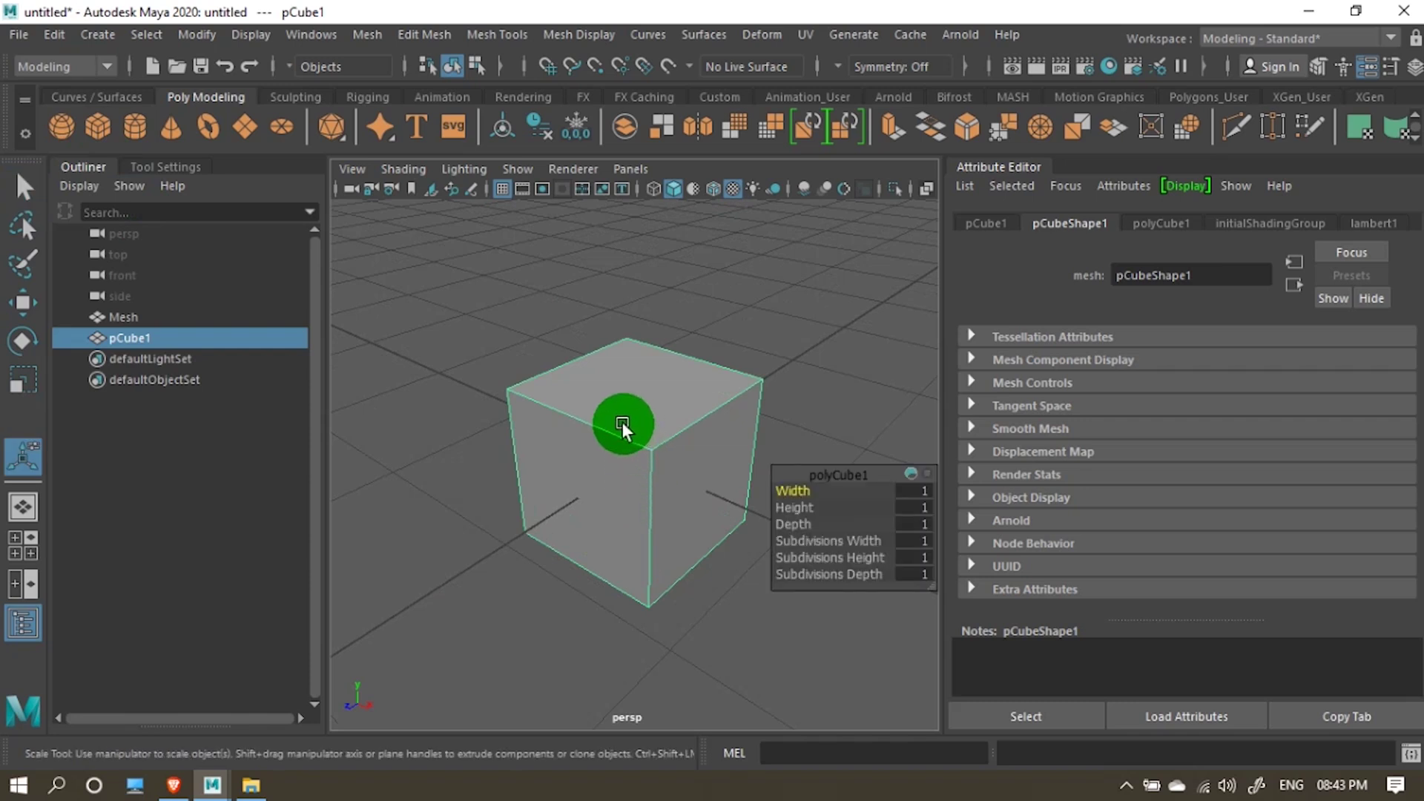
{"action": "key", "text": "r"}
{"action": "left_click_drag", "start_coordinate": [637, 372], "coordinate": [634, 468]}
{"action": "left_click_drag", "start_coordinate": [707, 499], "coordinate": [778, 523]}
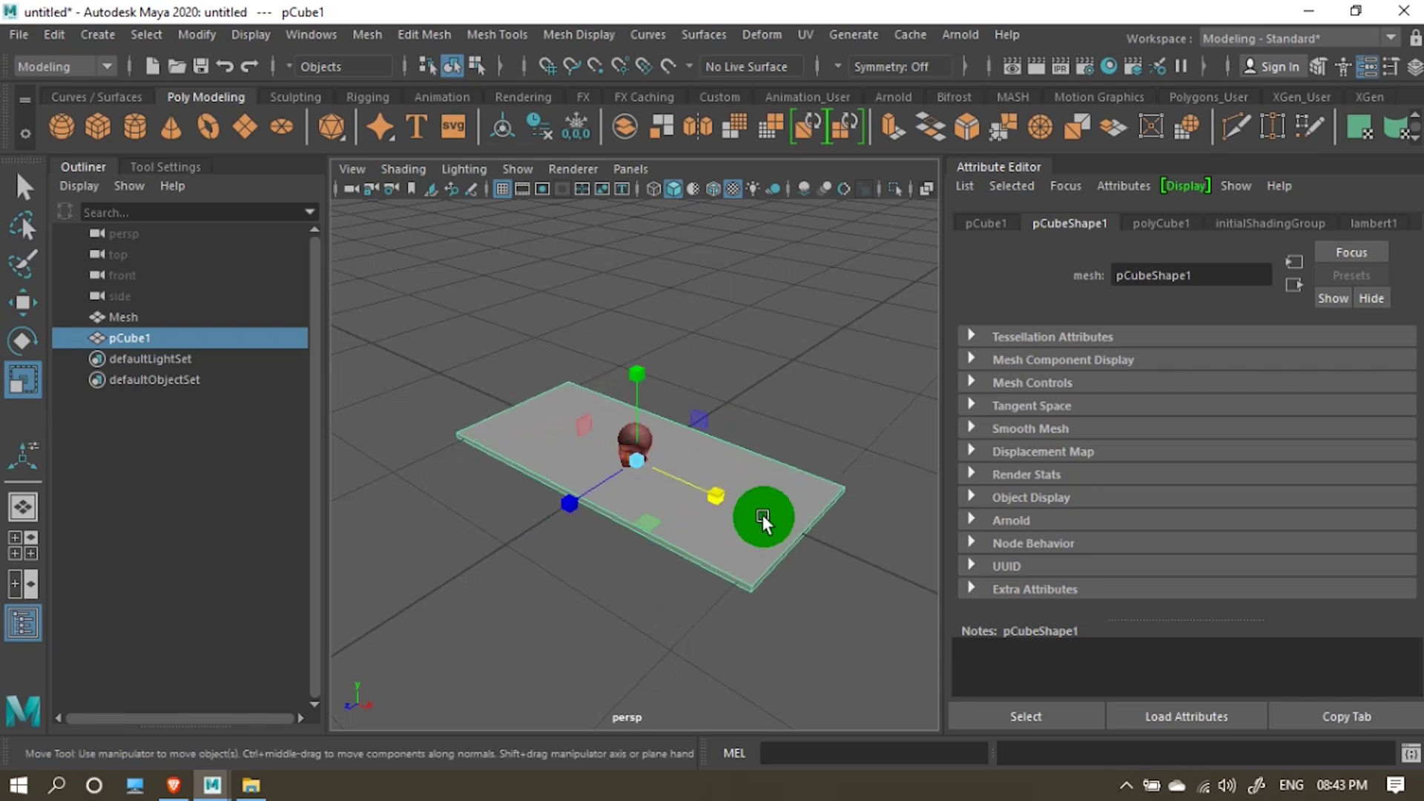
Raise the bust mesh so it sits on top of the slab
{"action": "key", "text": "w"}
{"action": "left_click_drag", "start_coordinate": [634, 372], "coordinate": [640, 404]}
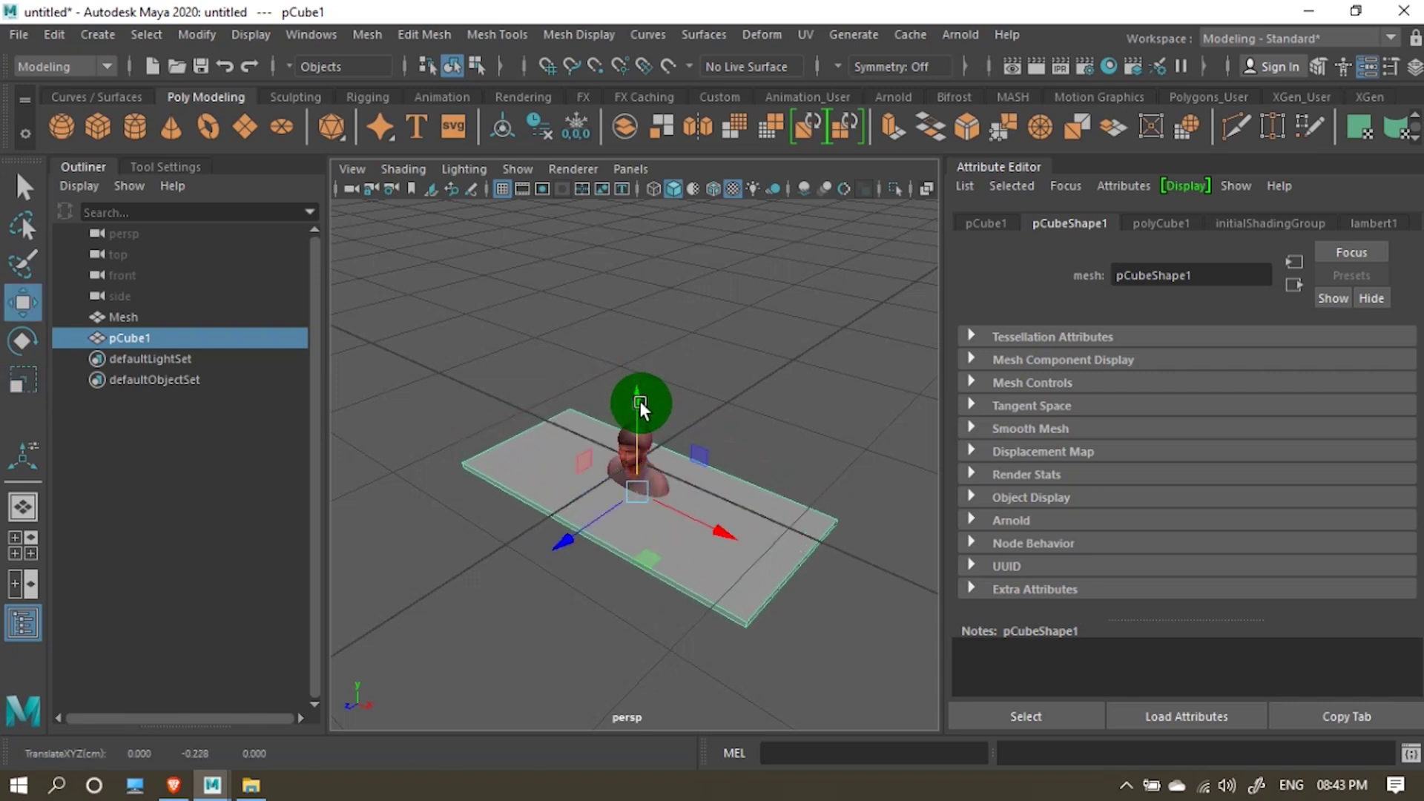
{"action": "key", "text": "ctrl+z"}
{"action": "left_click", "coordinate": [127, 319]}
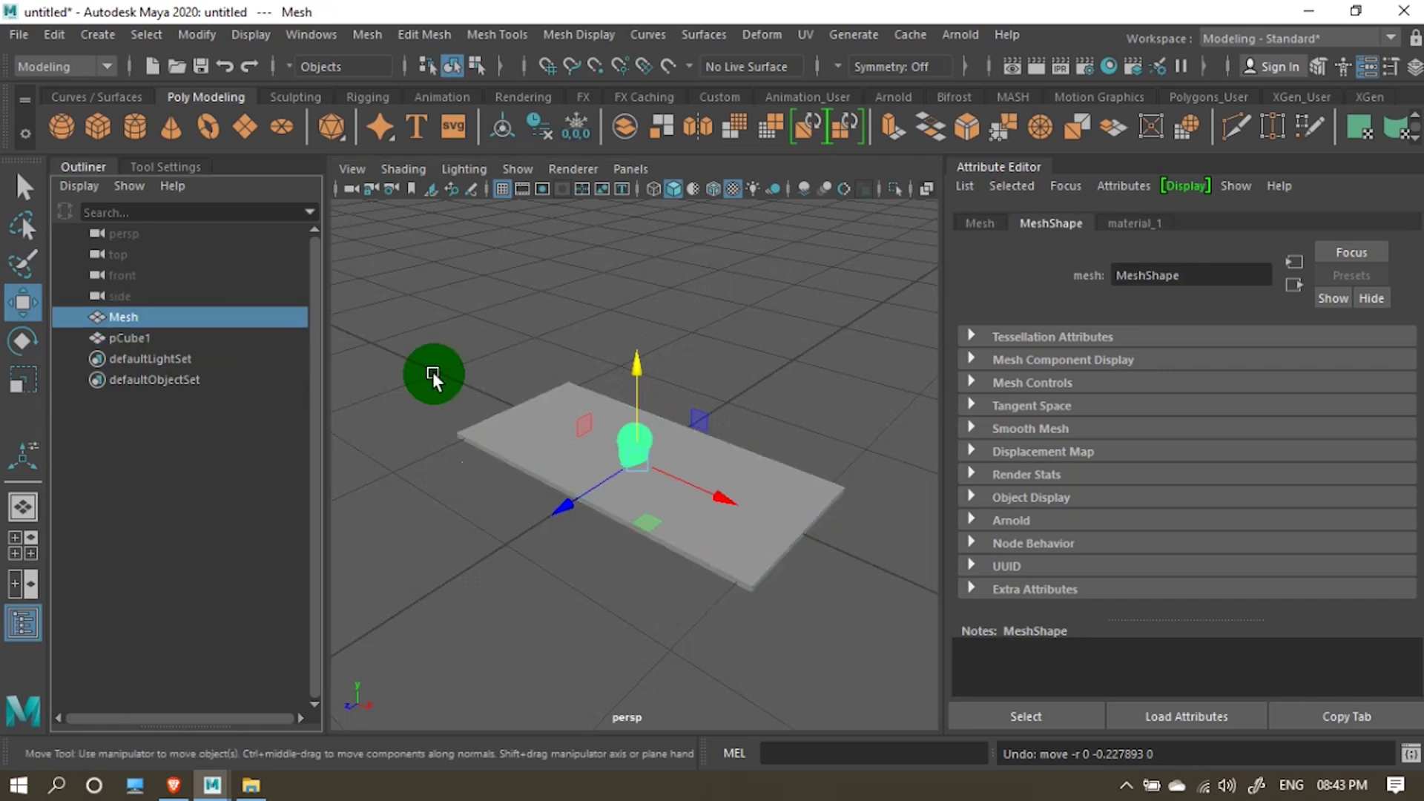
{"action": "left_click_drag", "start_coordinate": [799, 521], "coordinate": [798, 486]}
Look down on the floor slab, select it, and bring up its component mode menu
{"action": "scroll", "coordinate": [666, 546], "scroll_direction": "up", "scroll_amount": 3}
{"action": "left_click_drag", "start_coordinate": [666, 546], "coordinate": [730, 509], "text": "alt"}
{"action": "left_click", "coordinate": [734, 507]}
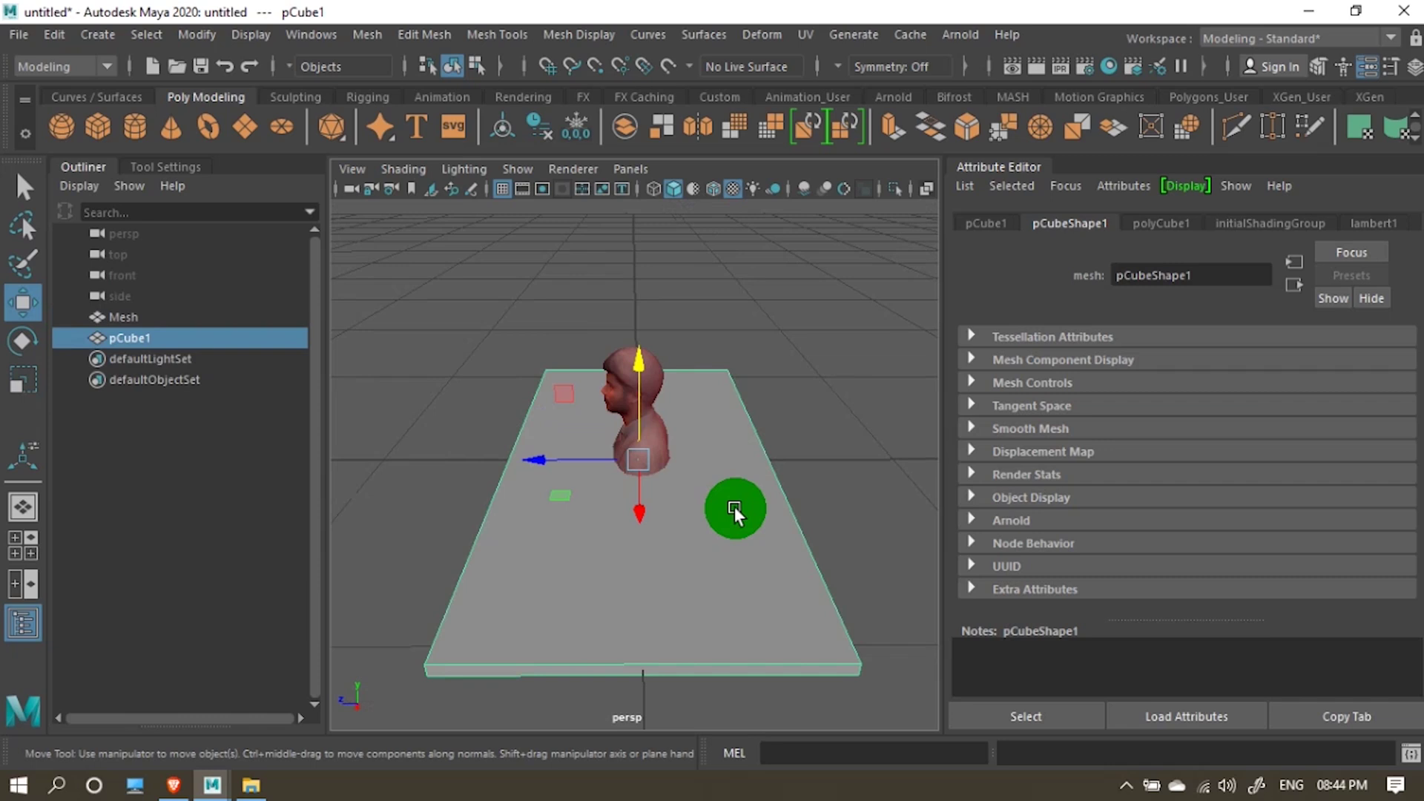
{"action": "right_click", "coordinate": [724, 271]}
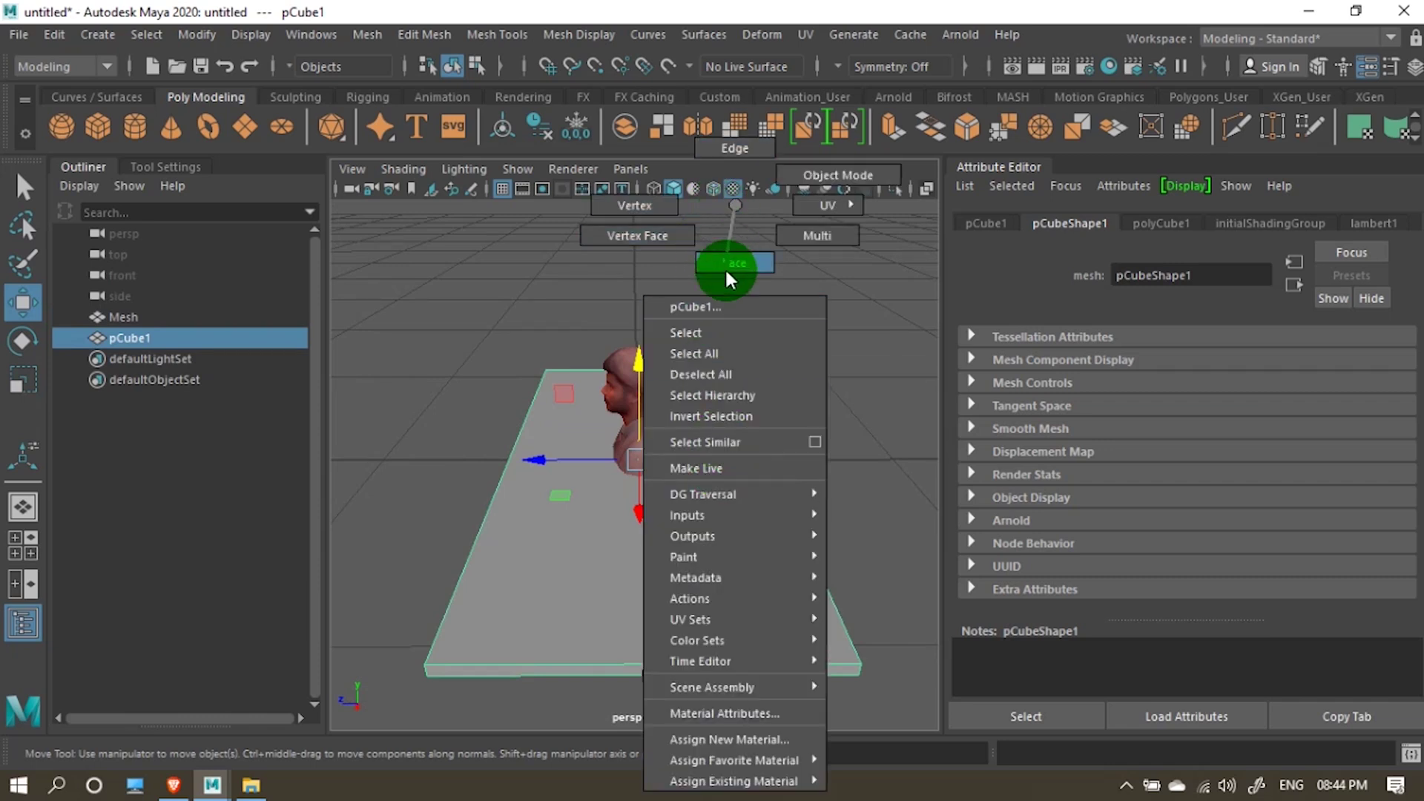
In Face mode, extrude the slab's front face outward, then a strip upward into a tall wall
{"action": "left_click", "coordinate": [724, 267]}
{"action": "left_click_drag", "start_coordinate": [773, 553], "coordinate": [696, 532], "text": "alt"}
{"action": "left_click", "coordinate": [684, 522]}
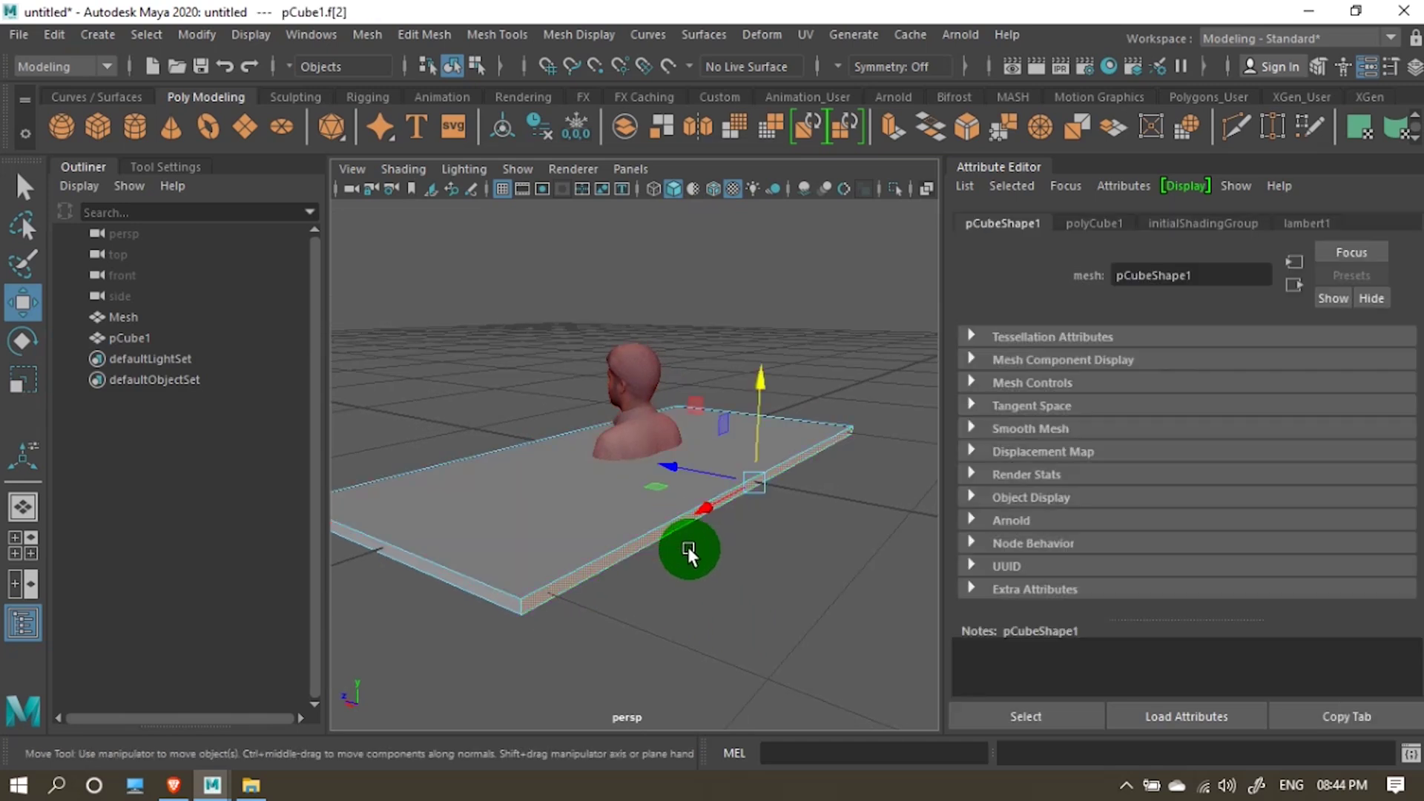
{"action": "left_click_drag", "start_coordinate": [681, 466], "coordinate": [690, 466], "text": "shift"}
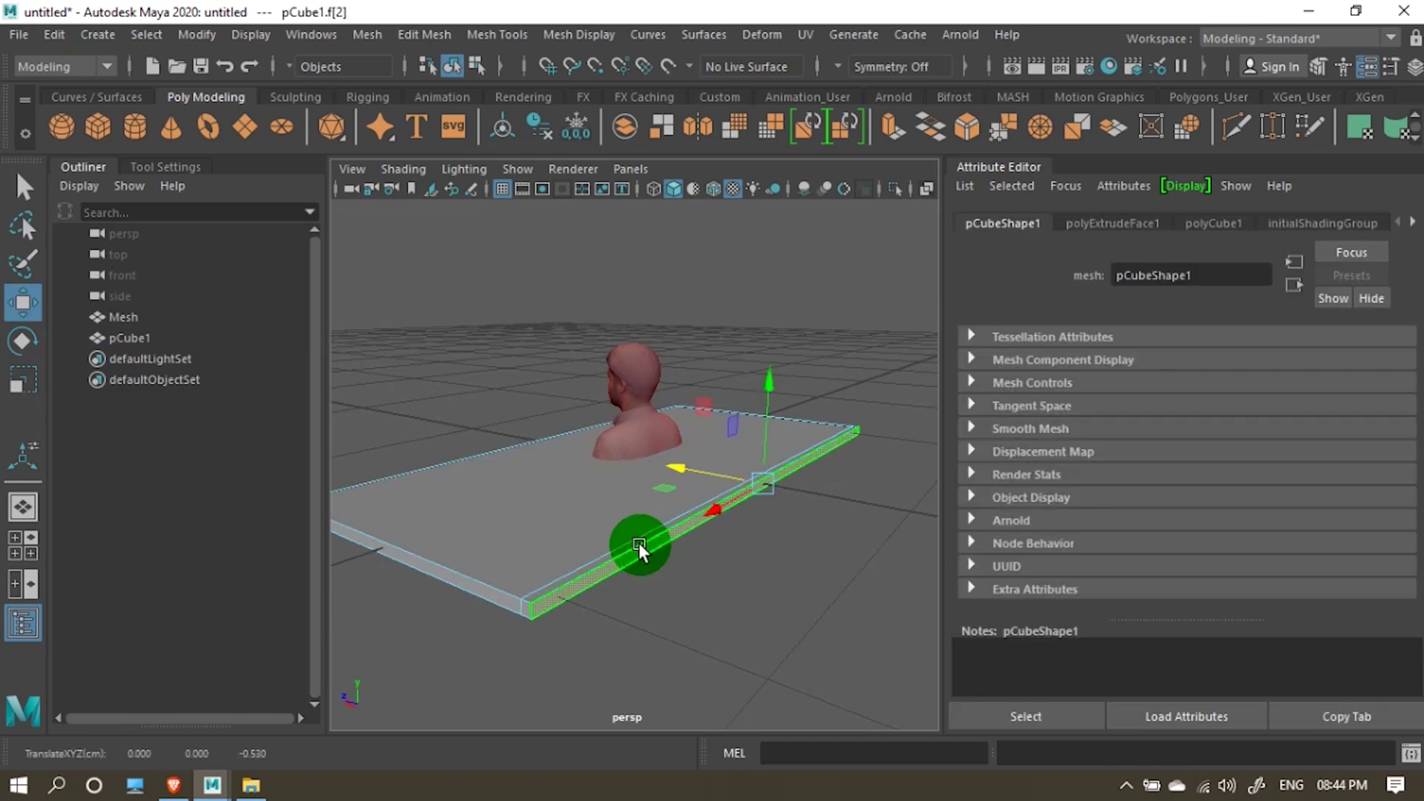
{"action": "left_click", "coordinate": [636, 542]}
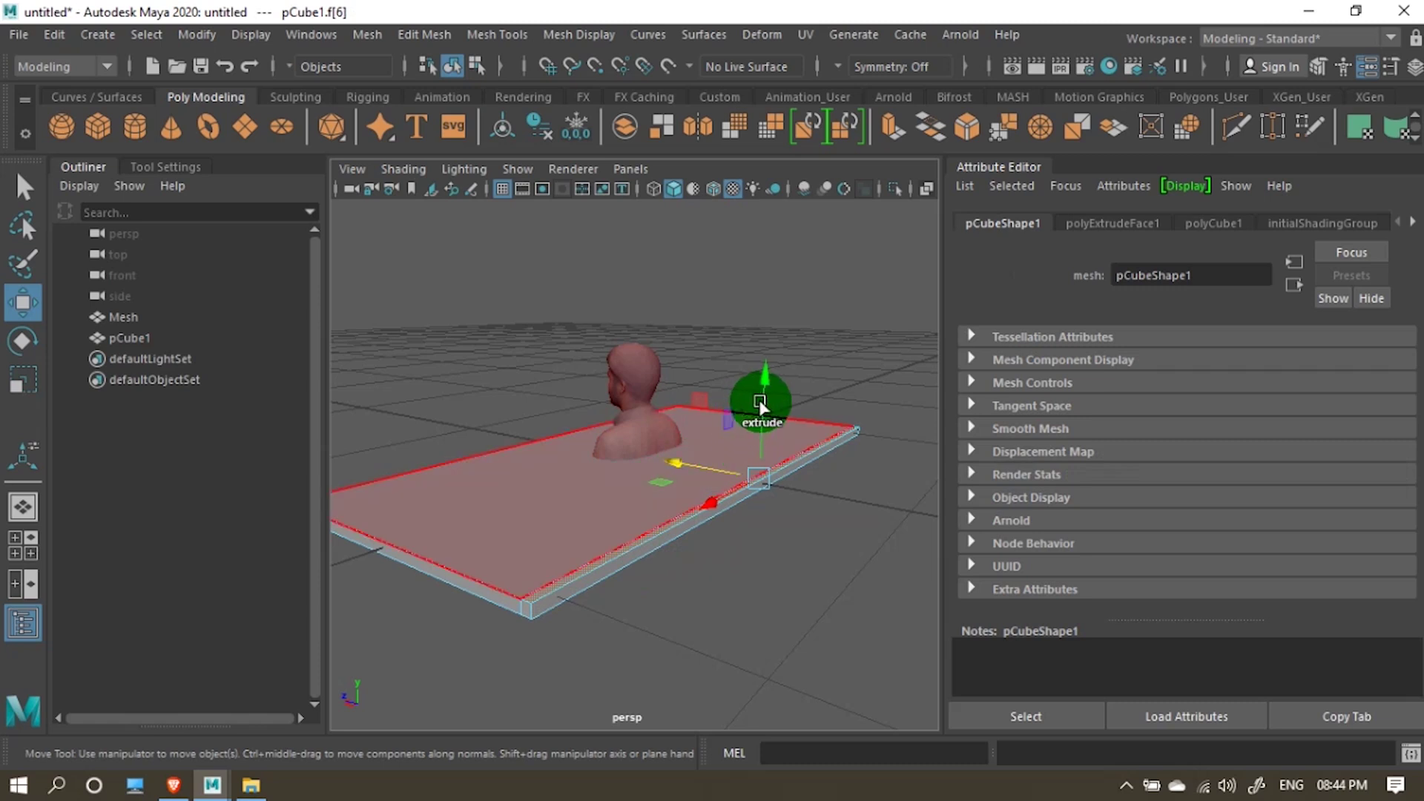
{"action": "left_click_drag", "start_coordinate": [759, 400], "coordinate": [744, 263], "text": "shift"}
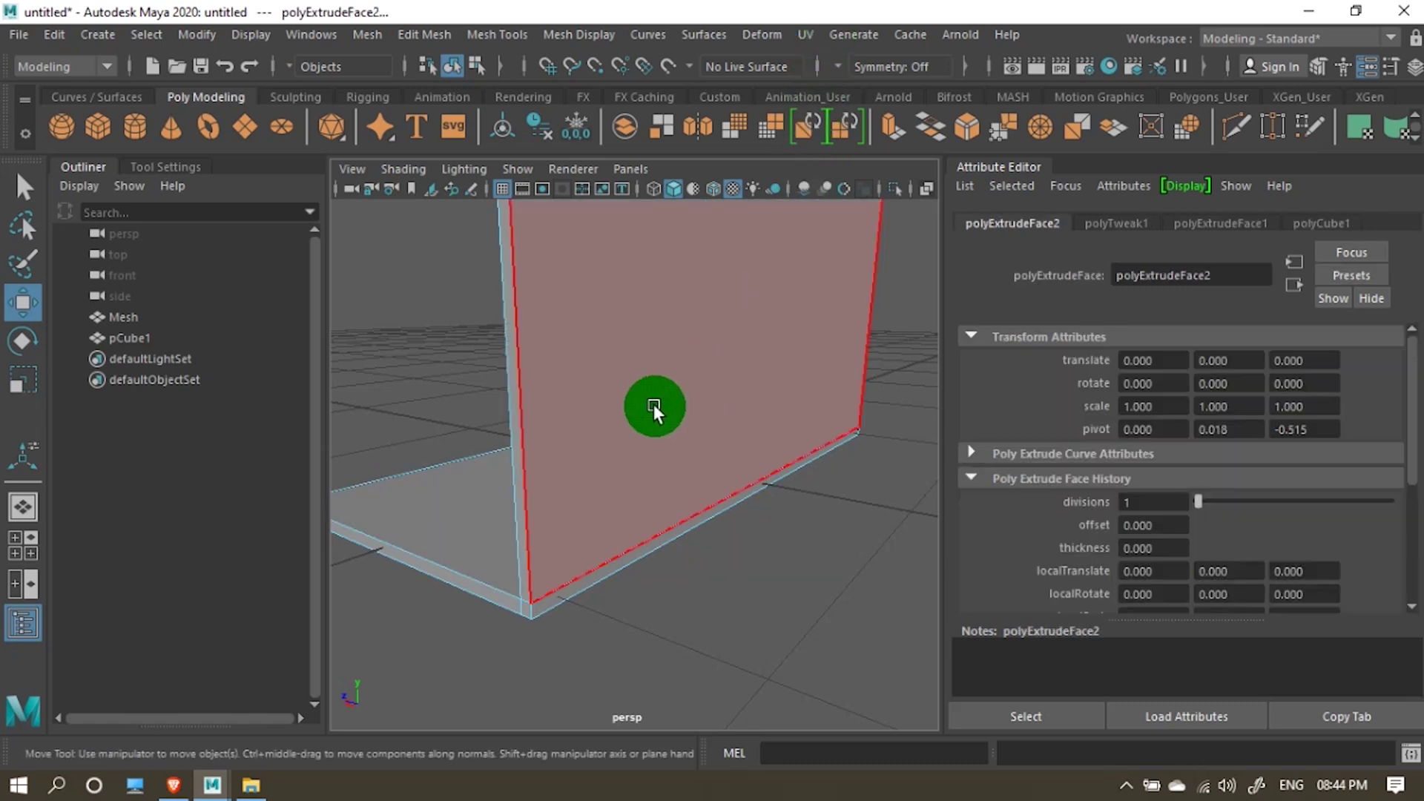
Back in Object Mode, smooth-preview the backdrop with 3 and shift it toward the camera and slightly down
{"action": "scroll", "coordinate": [657, 404], "scroll_direction": "down", "scroll_amount": 6}
{"action": "left_click_drag", "start_coordinate": [644, 431], "coordinate": [588, 485], "text": "alt"}
{"action": "scroll", "coordinate": [706, 400], "scroll_direction": "up", "scroll_amount": 6}
{"action": "right_click", "coordinate": [674, 411]}
{"action": "left_click", "coordinate": [743, 132]}
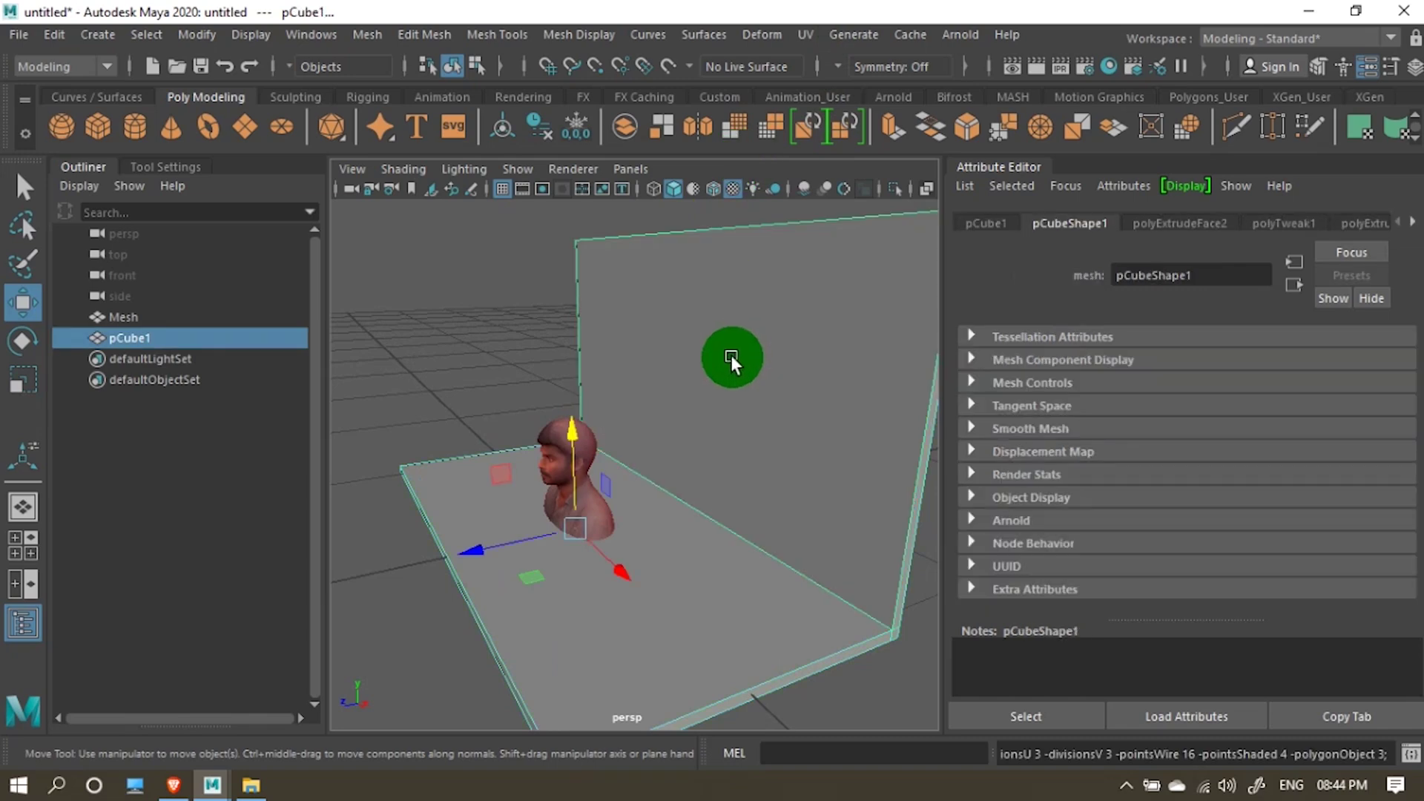
{"action": "key", "text": "3"}
{"action": "left_click_drag", "start_coordinate": [599, 517], "coordinate": [737, 554], "text": "alt"}
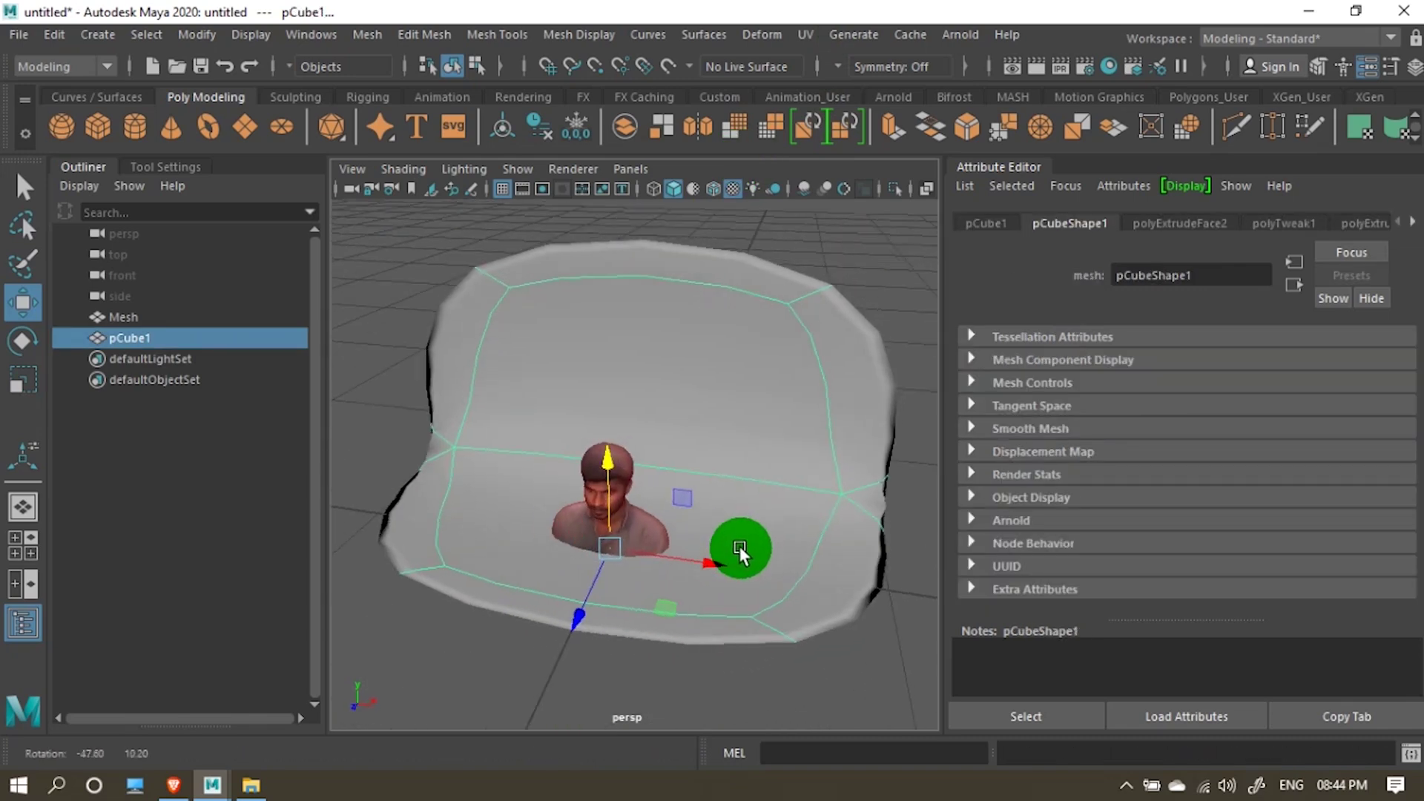
{"action": "left_click_drag", "start_coordinate": [576, 609], "coordinate": [541, 659]}
{"action": "left_click_drag", "start_coordinate": [588, 512], "coordinate": [595, 491]}
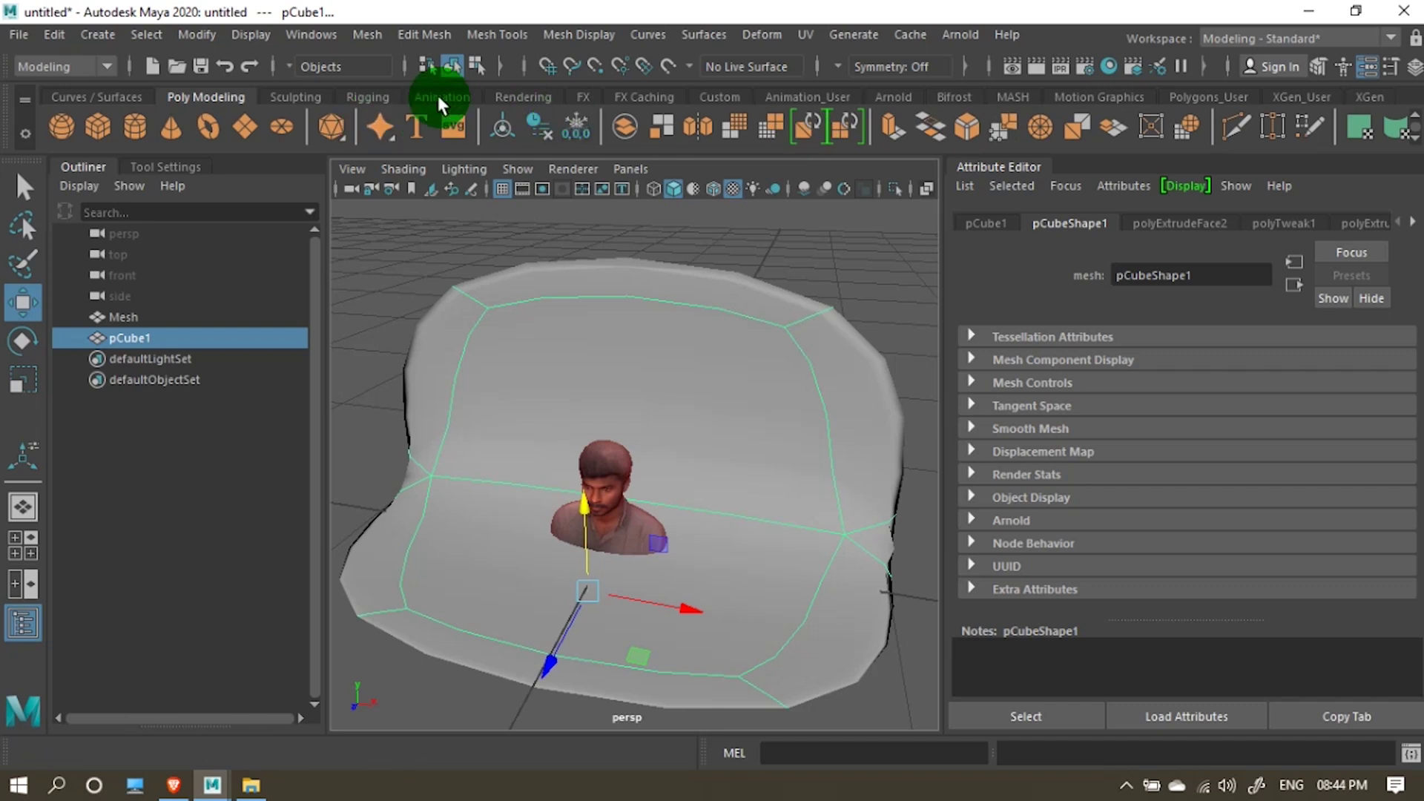
Add a directional light from the Rendering shelf and rotate it to aim at the bust
{"action": "left_click", "coordinate": [520, 97]}
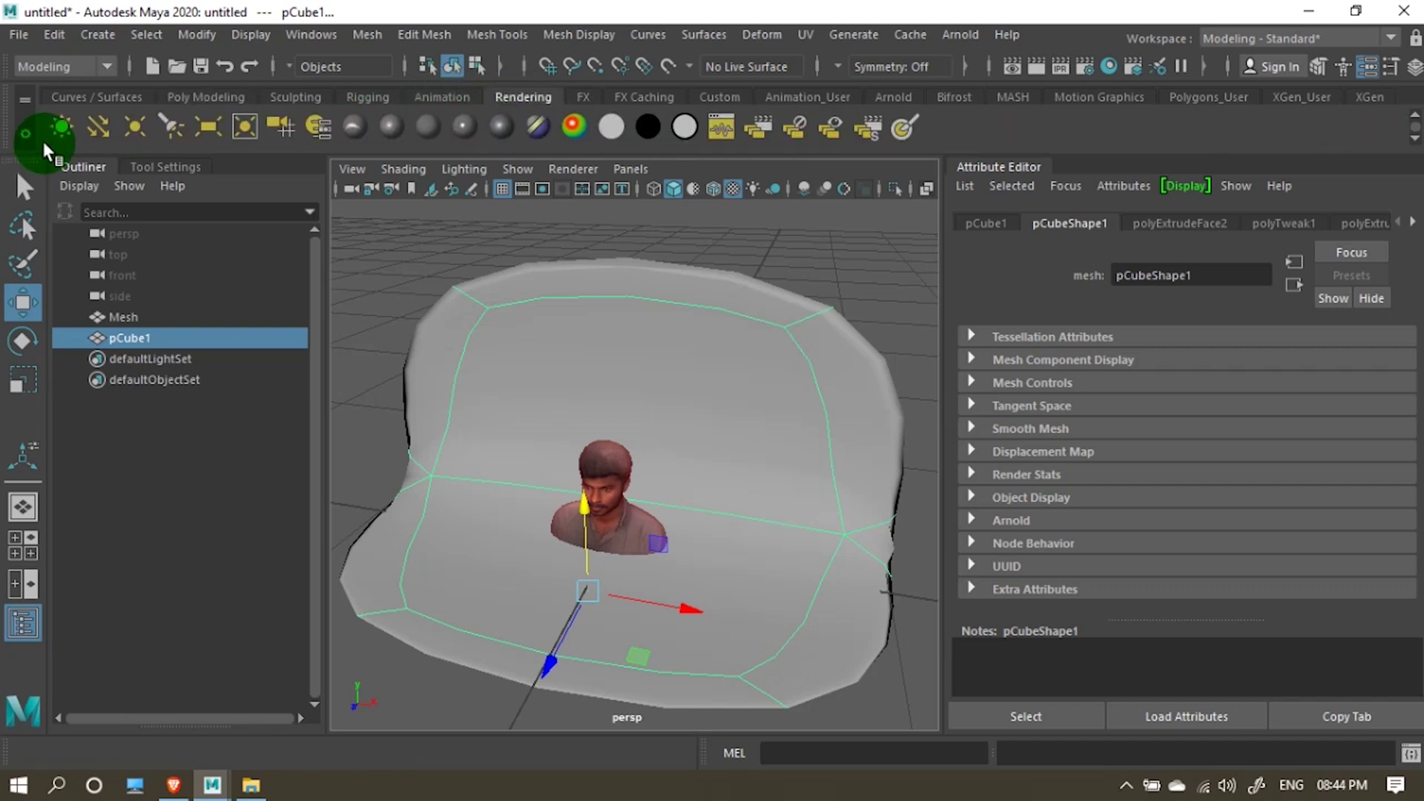
{"action": "left_click", "coordinate": [94, 120]}
{"action": "left_click", "coordinate": [540, 475]}
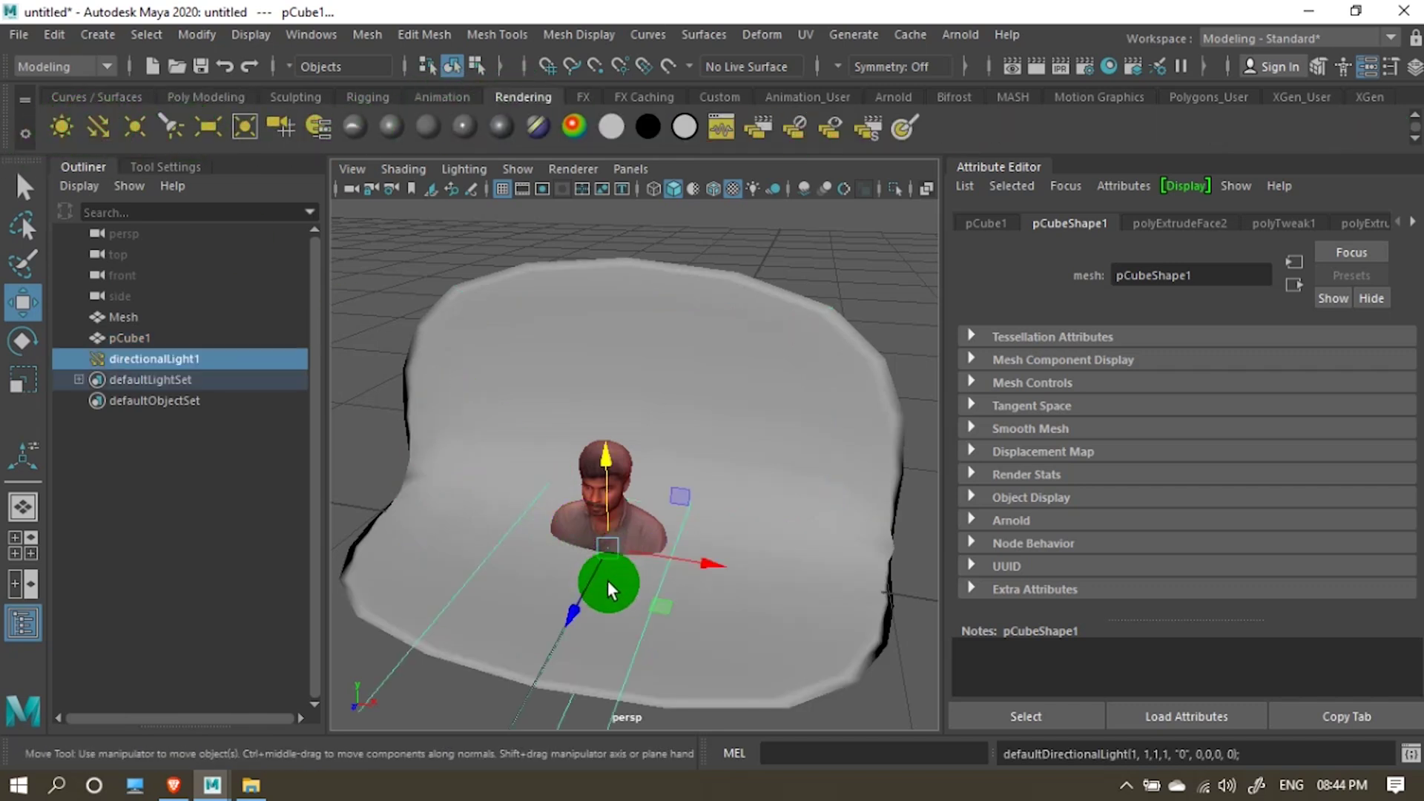
{"action": "key", "text": "e"}
{"action": "key", "text": "f"}
{"action": "left_click_drag", "start_coordinate": [637, 500], "coordinate": [692, 464]}
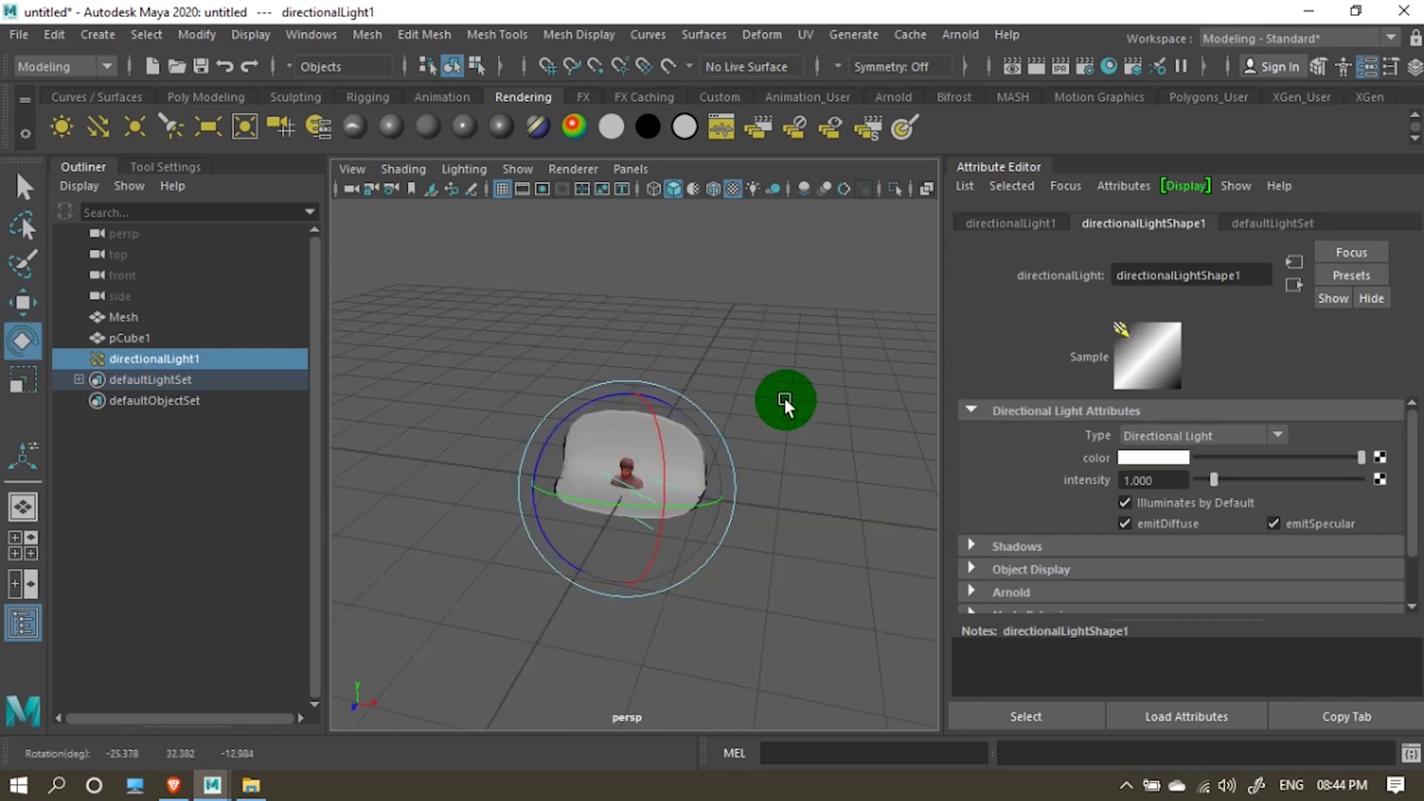
{"action": "left_click", "coordinate": [785, 398]}
Tumble the camera low and around the bust, then open the Arnold menu
{"action": "scroll", "coordinate": [665, 463], "scroll_direction": "up", "scroll_amount": 8}
{"action": "left_click_drag", "start_coordinate": [626, 503], "coordinate": [629, 480]}
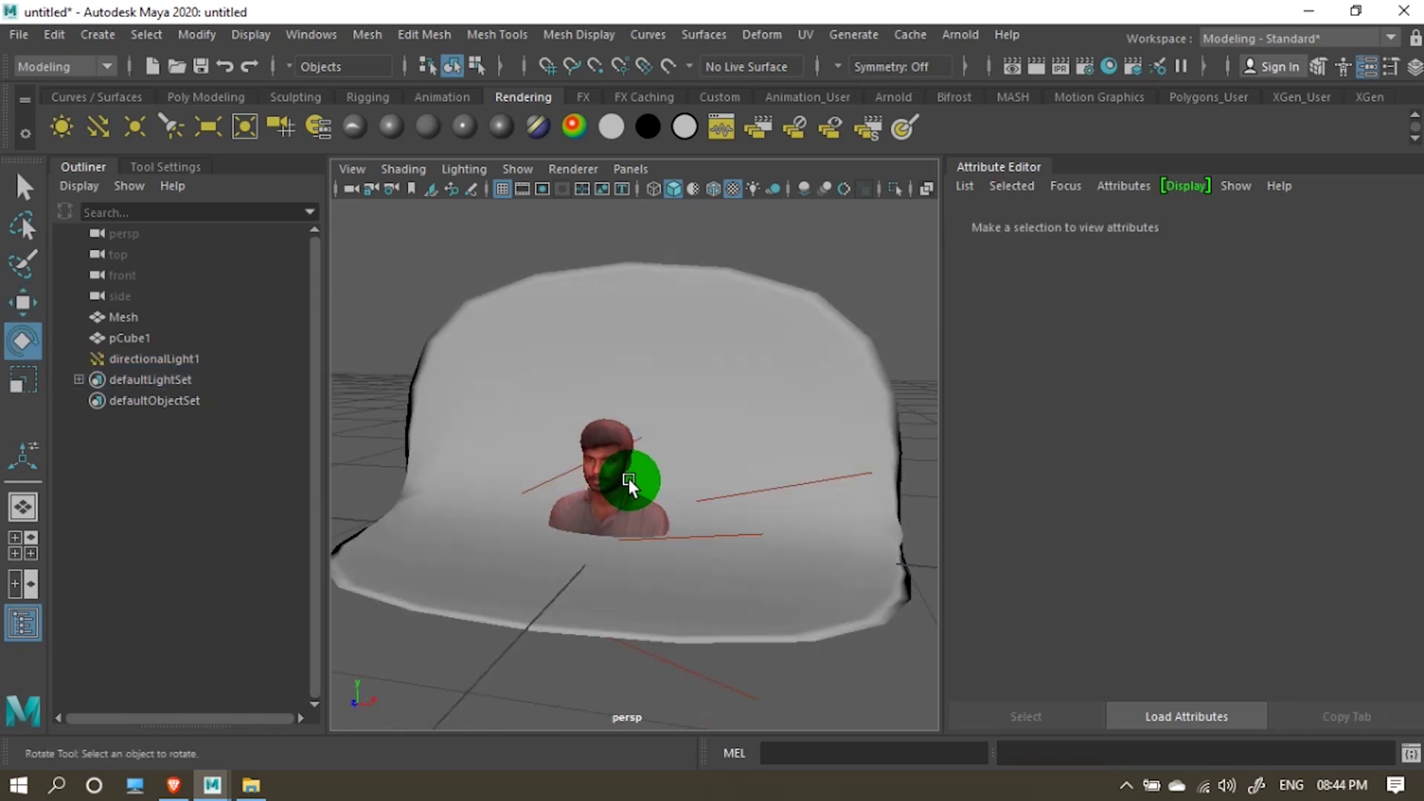
{"action": "scroll", "coordinate": [711, 512], "scroll_direction": "up", "scroll_amount": 4}
{"action": "left_click_drag", "start_coordinate": [711, 510], "coordinate": [719, 360]}
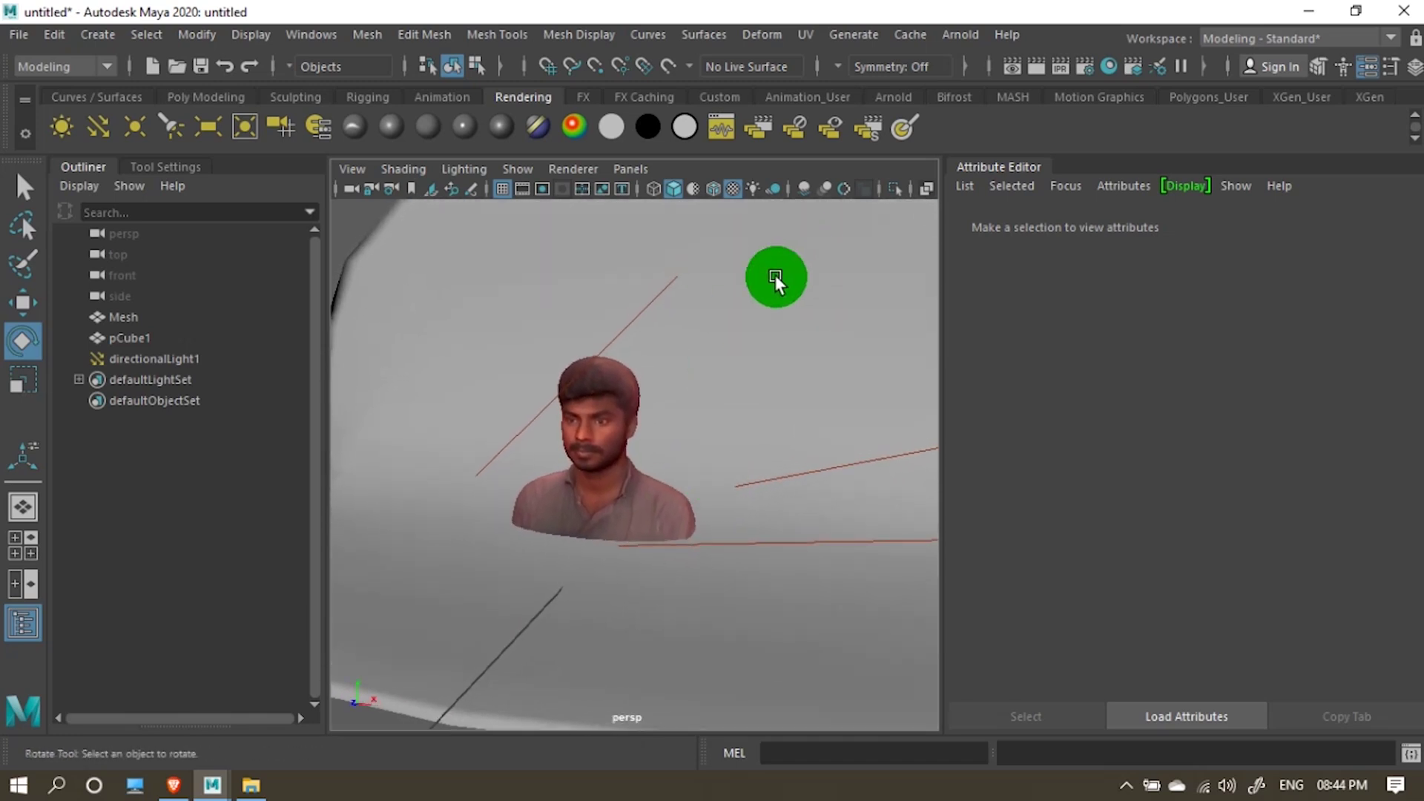
{"action": "left_click_drag", "start_coordinate": [775, 278], "coordinate": [843, 207]}
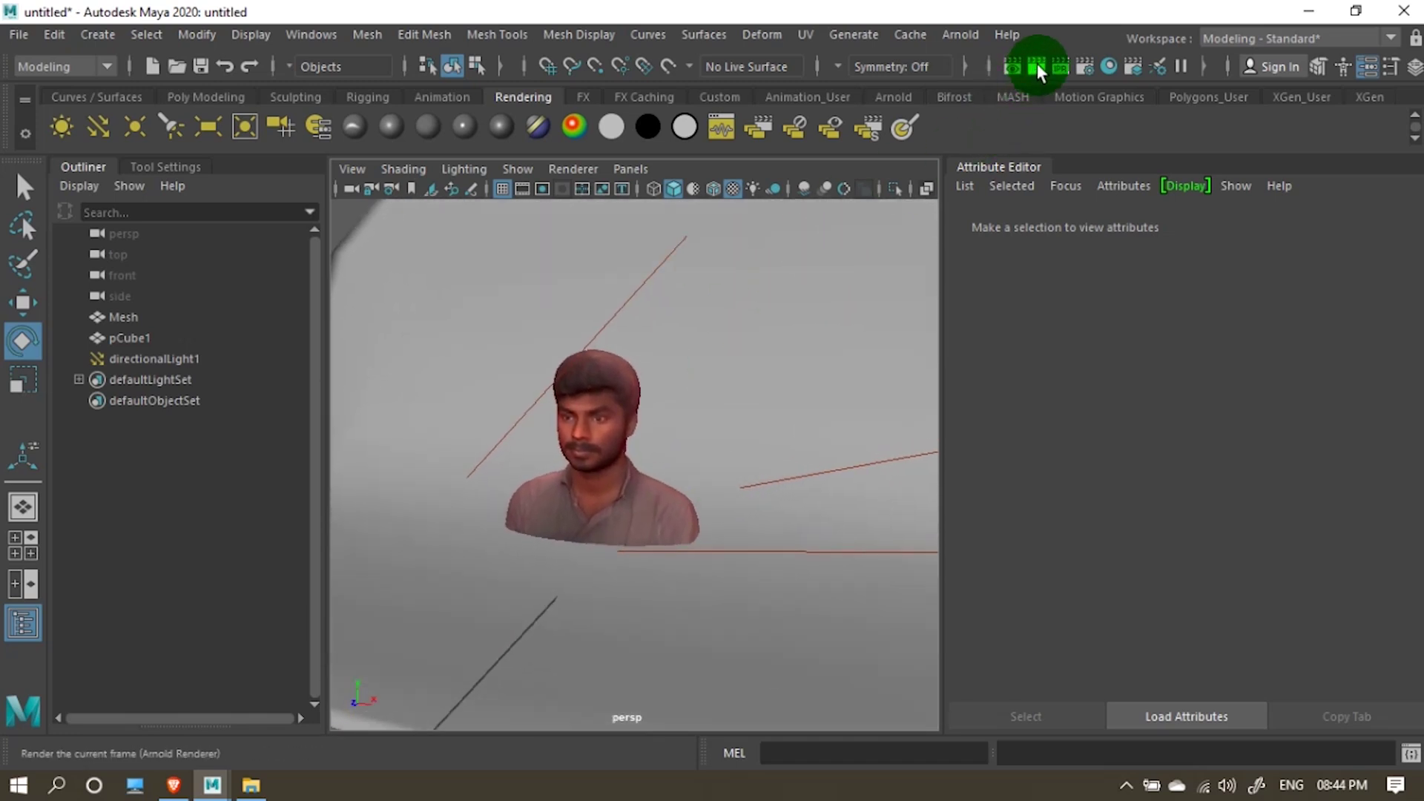
{"action": "left_click", "coordinate": [961, 34]}
Open Arnold RenderView and dock it to the right of the viewport
{"action": "left_click", "coordinate": [1052, 88]}
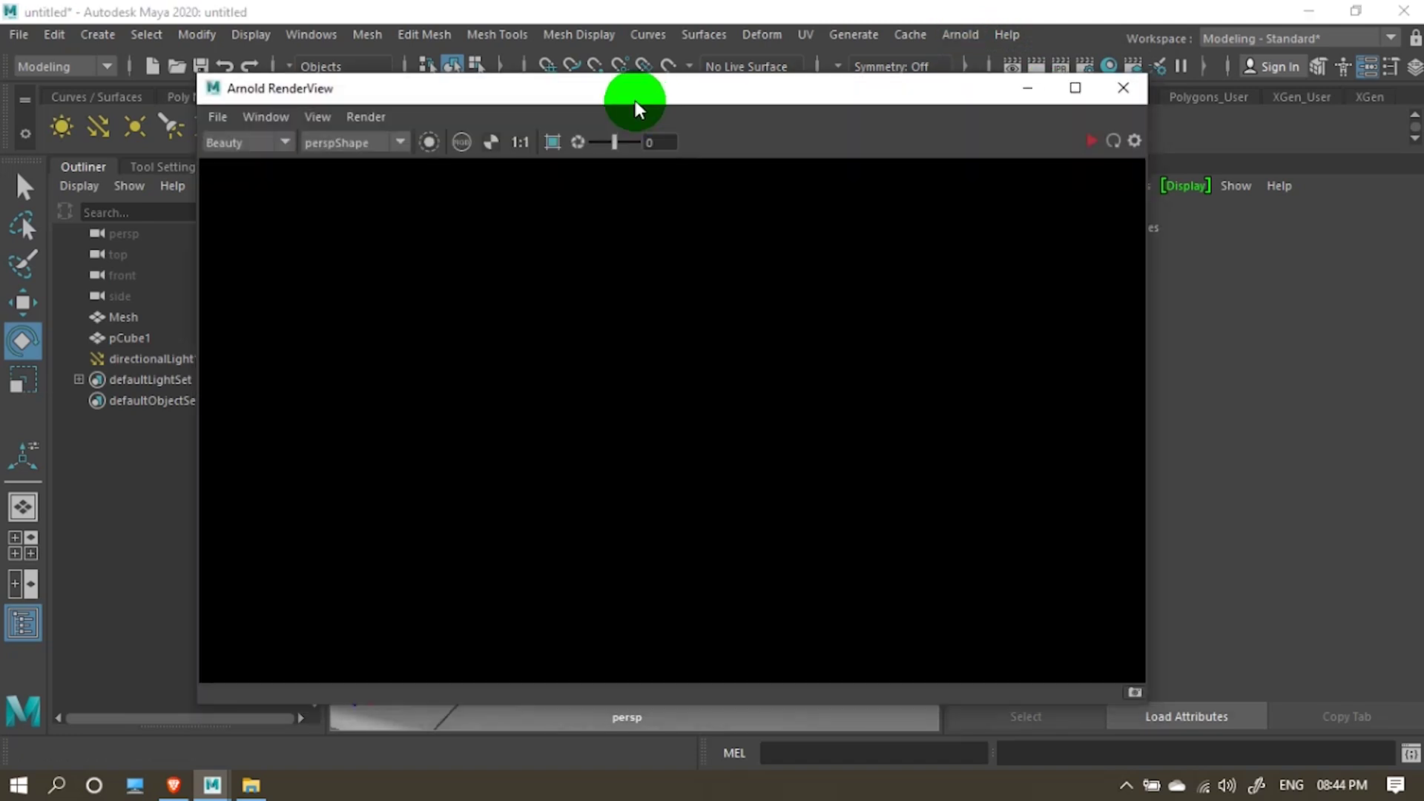
{"action": "left_click_drag", "start_coordinate": [635, 105], "coordinate": [611, 220]}
{"action": "left_click_drag", "start_coordinate": [482, 223], "coordinate": [1096, 168]}
{"action": "left_click_drag", "start_coordinate": [603, 334], "coordinate": [827, 324]}
Run an IPR render of the lit bust while tumbling, then stop it and show the bust's mesh attributes
{"action": "left_click", "coordinate": [1374, 210]}
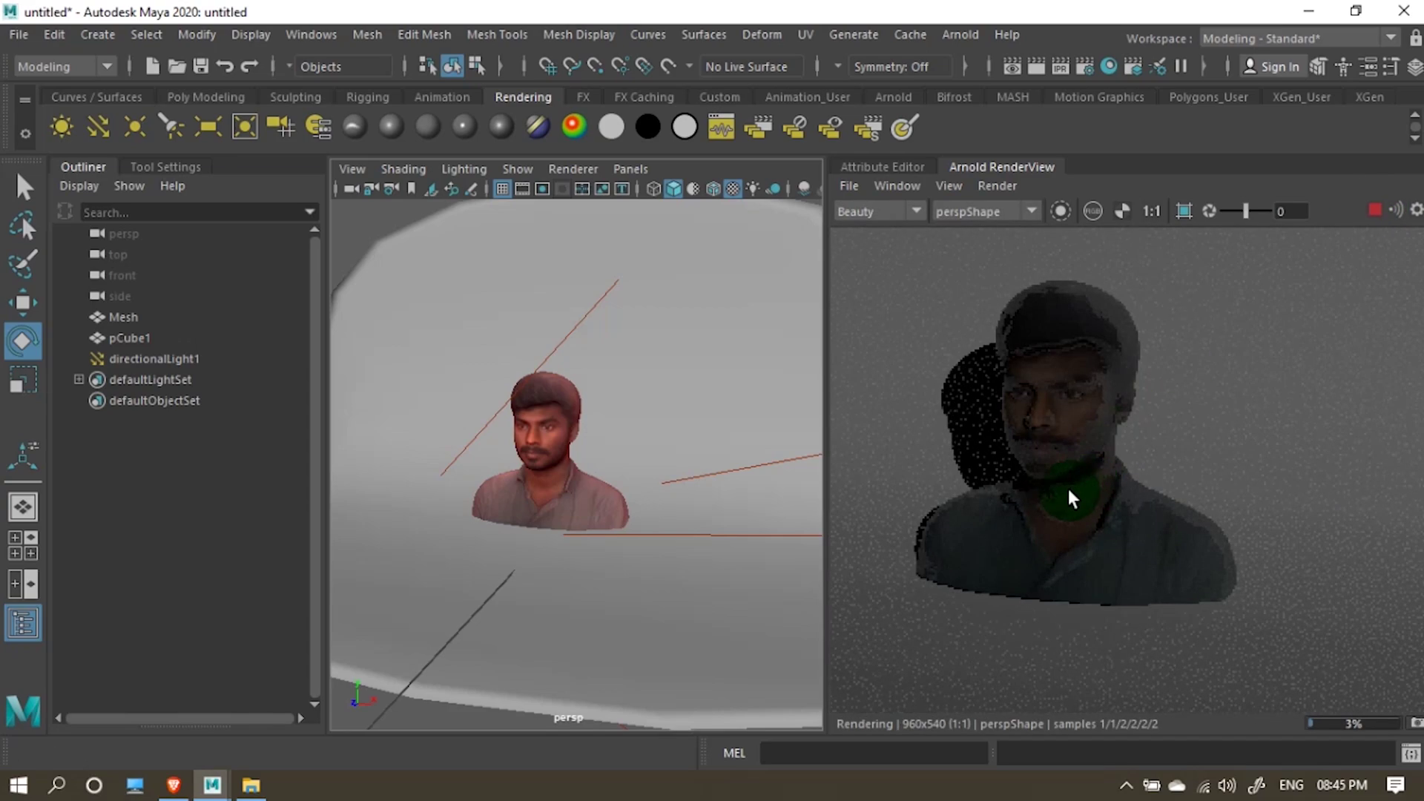
{"action": "left_click_drag", "start_coordinate": [540, 462], "coordinate": [575, 490]}
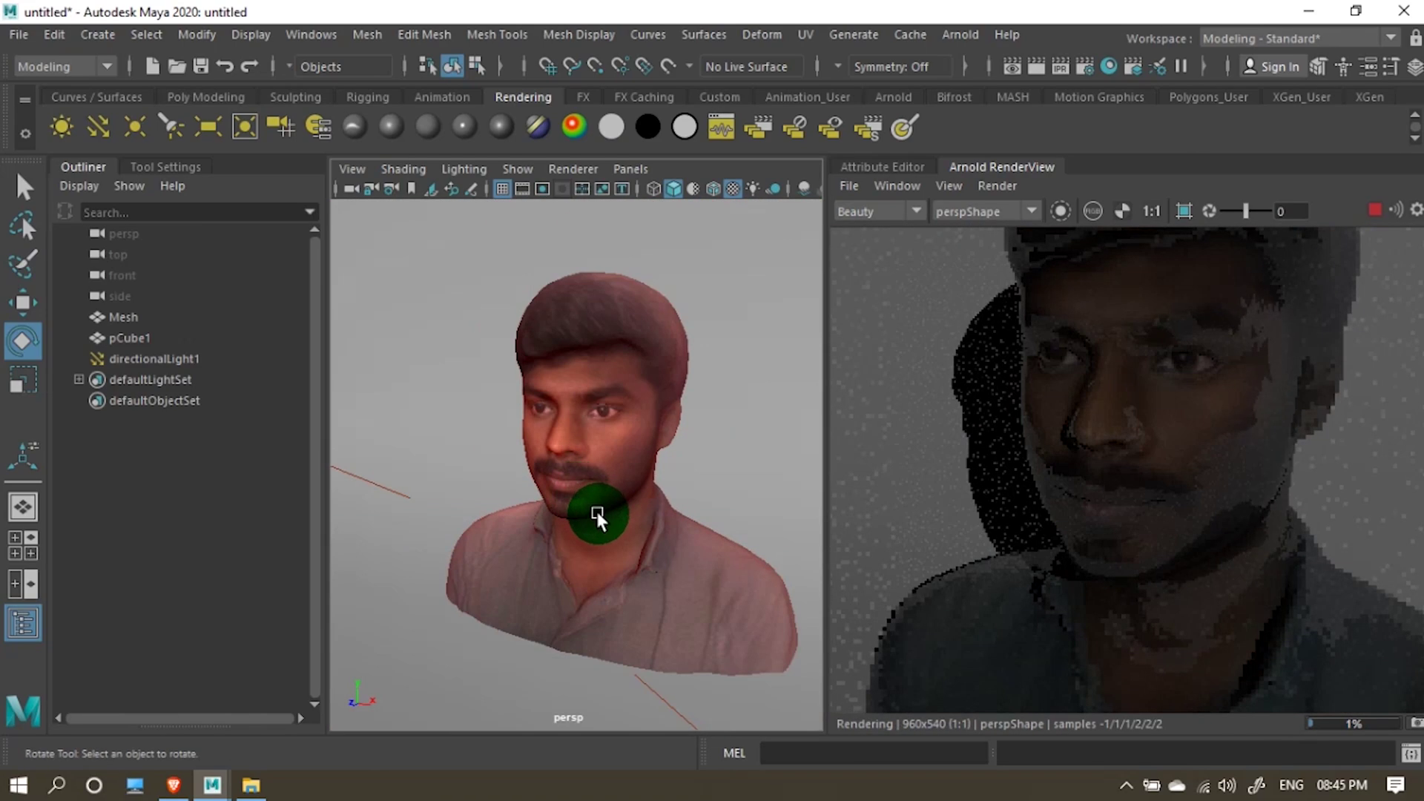
{"action": "mouse_move", "coordinate": [630, 479]}
{"action": "left_mouse_down"}
{"action": "mouse_move", "coordinate": [585, 466]}
{"action": "mouse_move", "coordinate": [598, 473]}
{"action": "mouse_move", "coordinate": [581, 429]}
{"action": "mouse_move", "coordinate": [619, 472]}
{"action": "left_mouse_up"}
{"action": "left_click", "coordinate": [614, 466]}
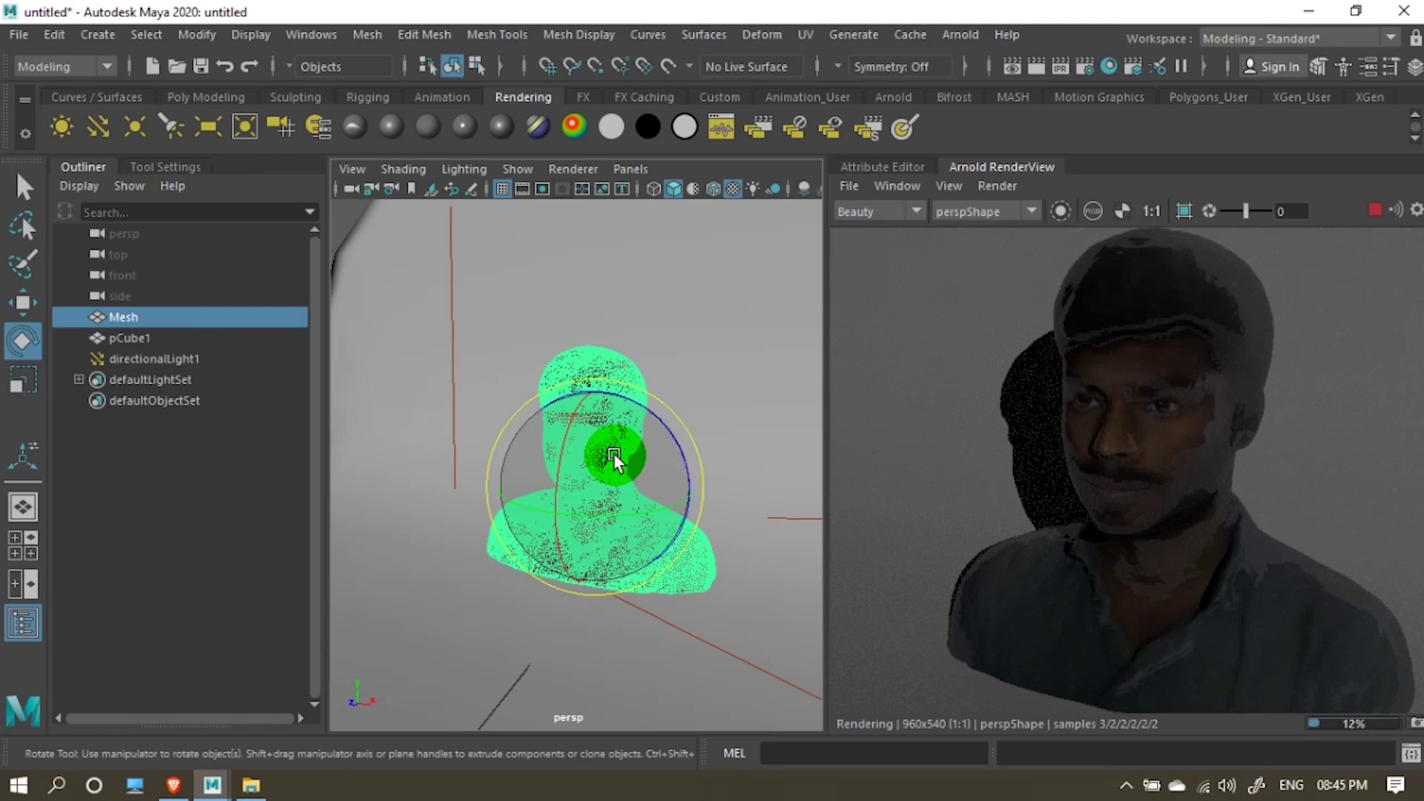
{"action": "left_click_drag", "start_coordinate": [884, 163], "coordinate": [1086, 165]}
{"action": "left_click", "coordinate": [1374, 210]}
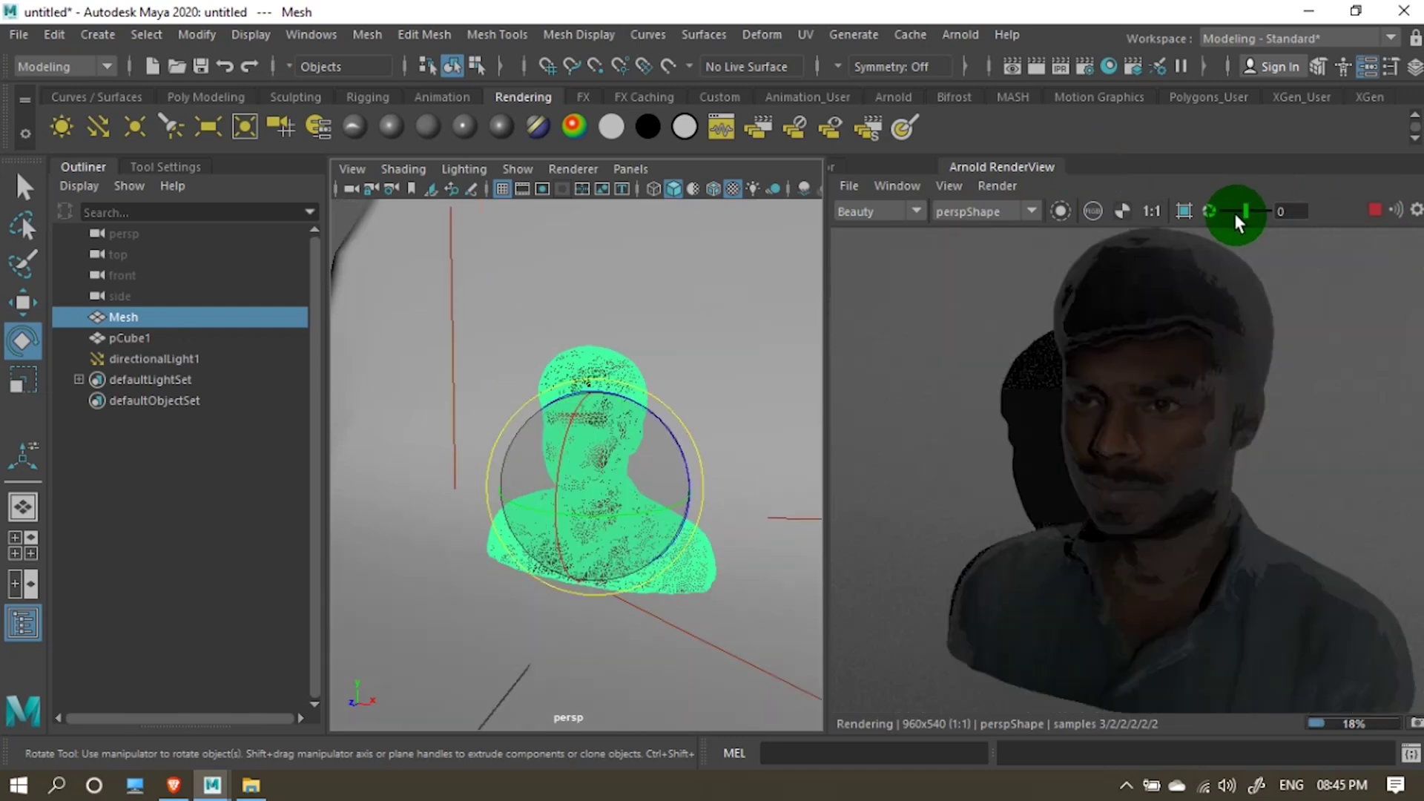
{"action": "left_click", "coordinate": [914, 164]}
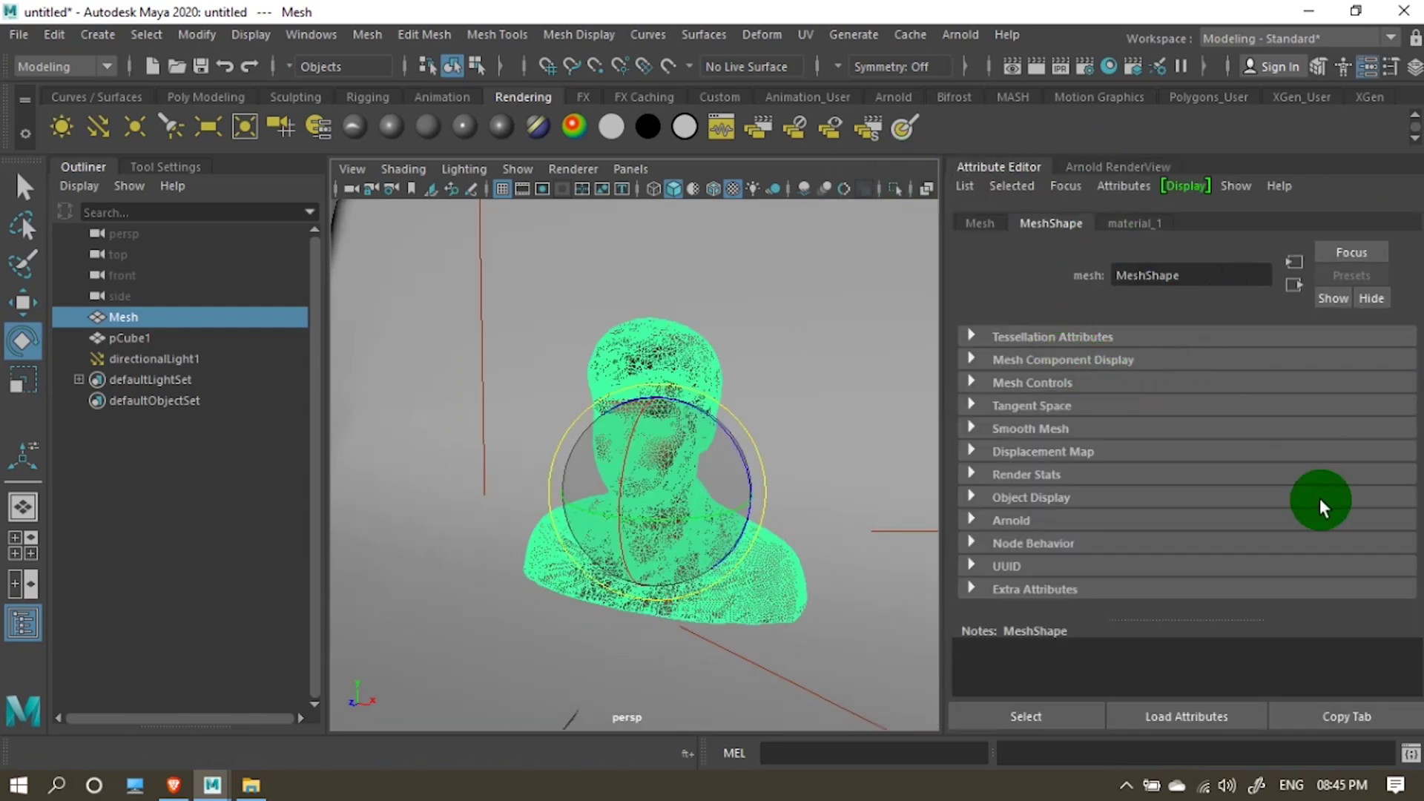
Change the bust's material type from Phong to Lambert, then deselect to reveal the texture
{"action": "left_click", "coordinate": [1190, 418]}
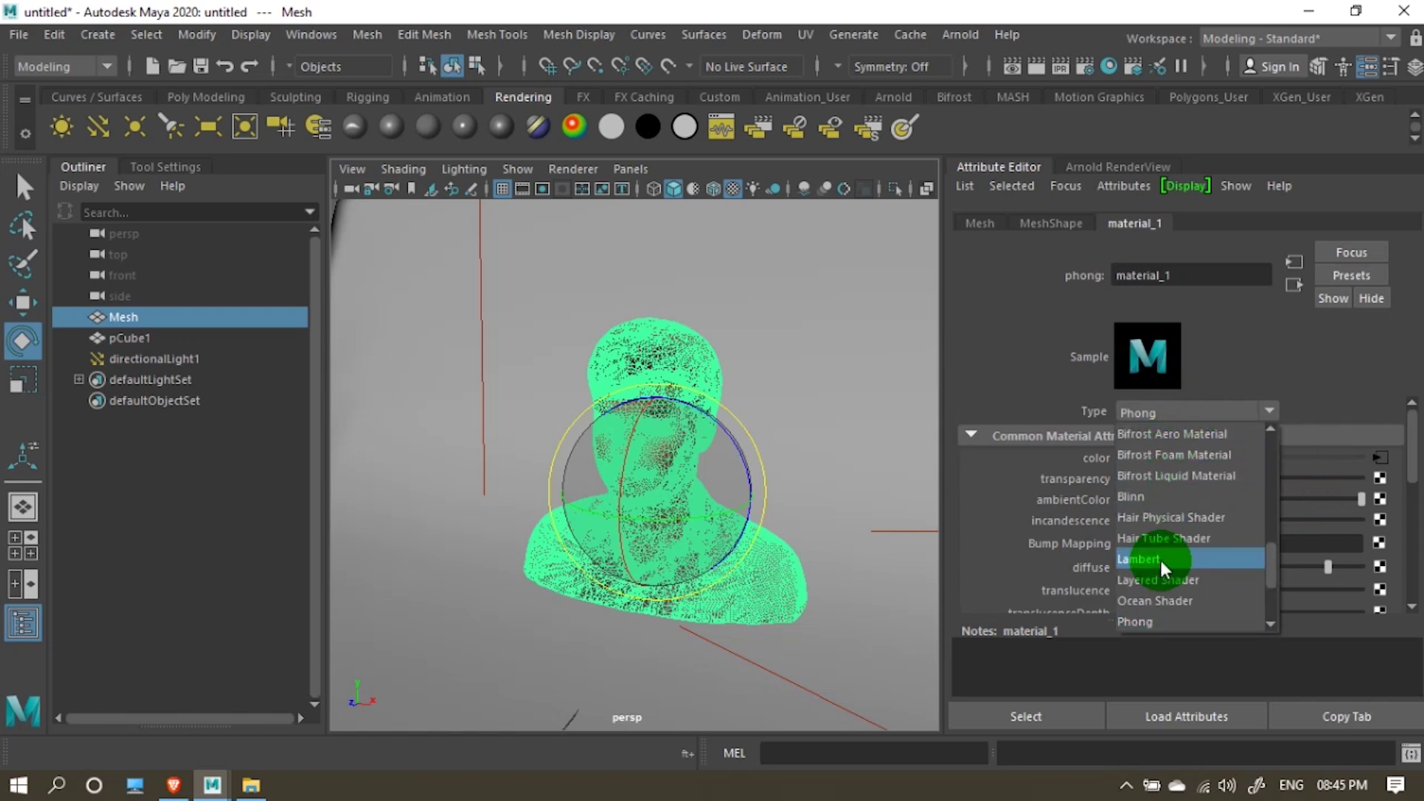
{"action": "scroll", "coordinate": [1168, 564], "scroll_direction": "down", "scroll_amount": 5}
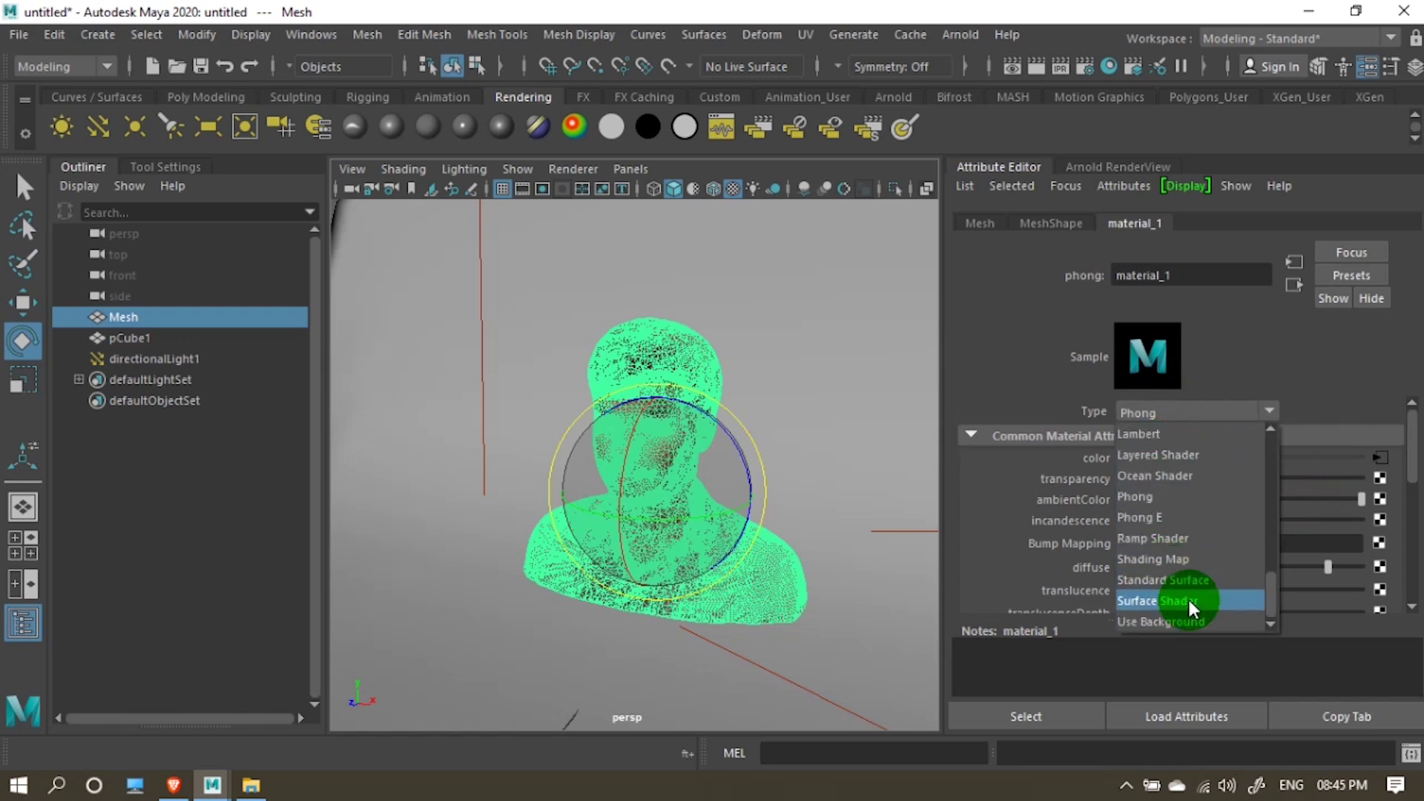
{"action": "scroll", "coordinate": [1187, 597], "scroll_direction": "up", "scroll_amount": 1}
{"action": "scroll", "coordinate": [1187, 596], "scroll_direction": "down", "scroll_amount": 6}
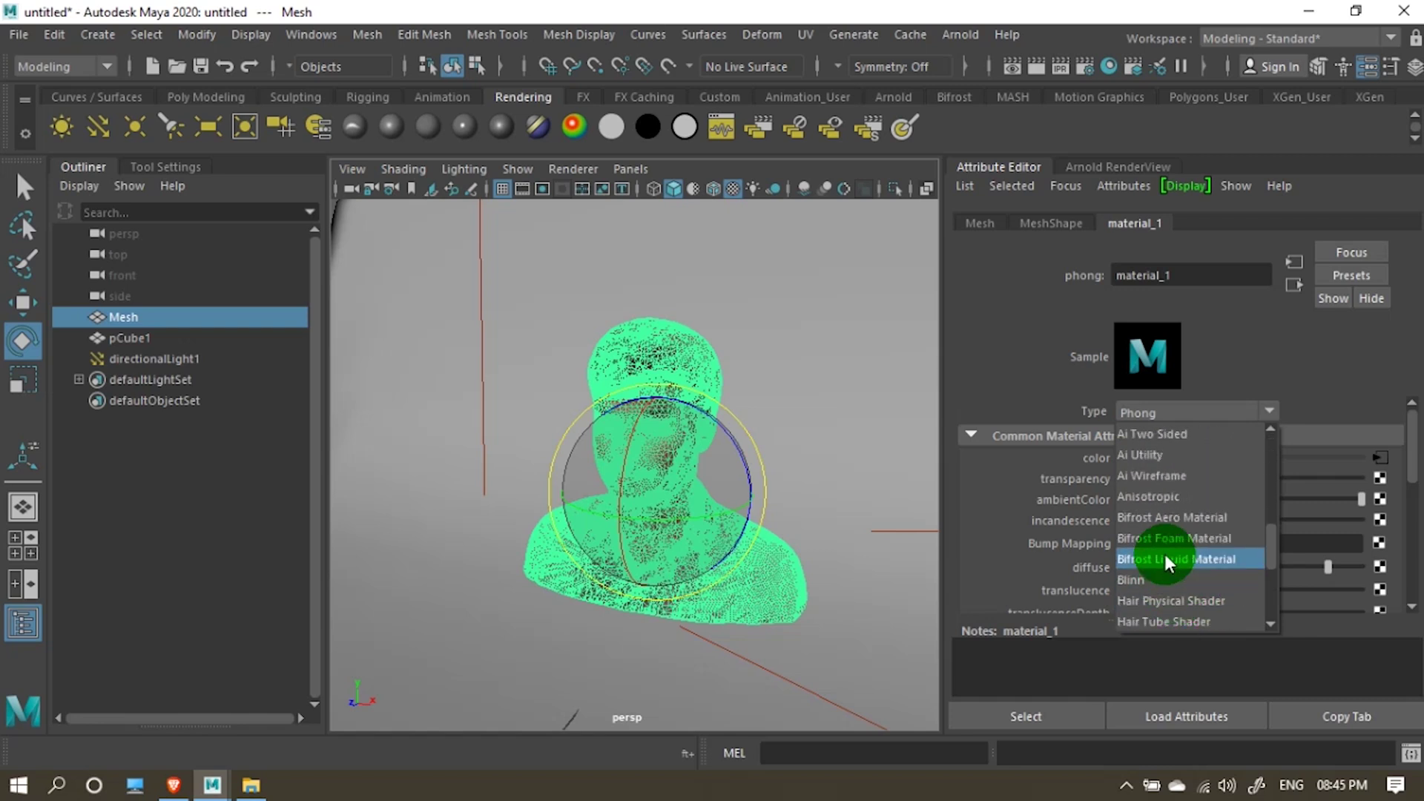
{"action": "scroll", "coordinate": [1165, 554], "scroll_direction": "up", "scroll_amount": 6}
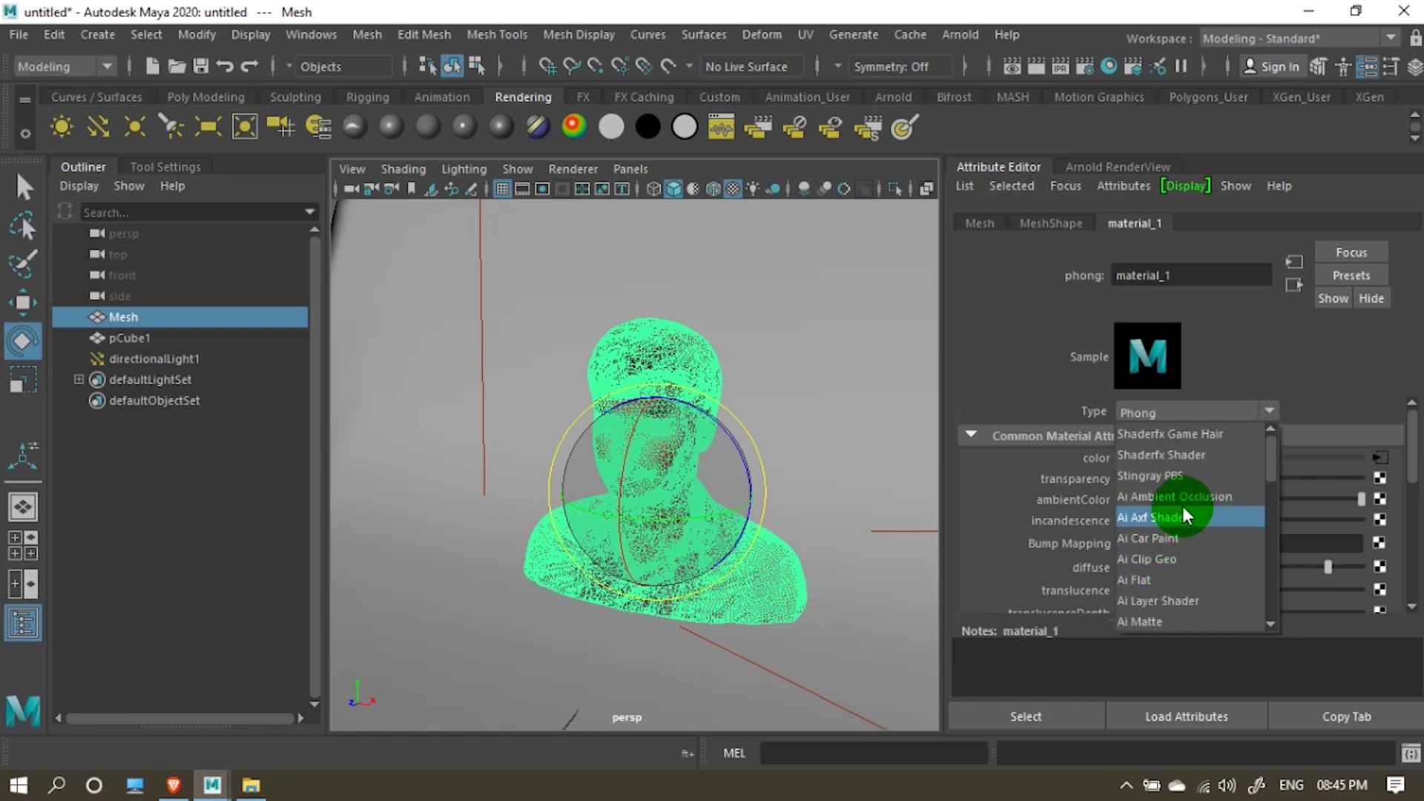
{"action": "scroll", "coordinate": [1182, 506], "scroll_direction": "down", "scroll_amount": 4}
{"action": "scroll", "coordinate": [1181, 502], "scroll_direction": "down", "scroll_amount": 3}
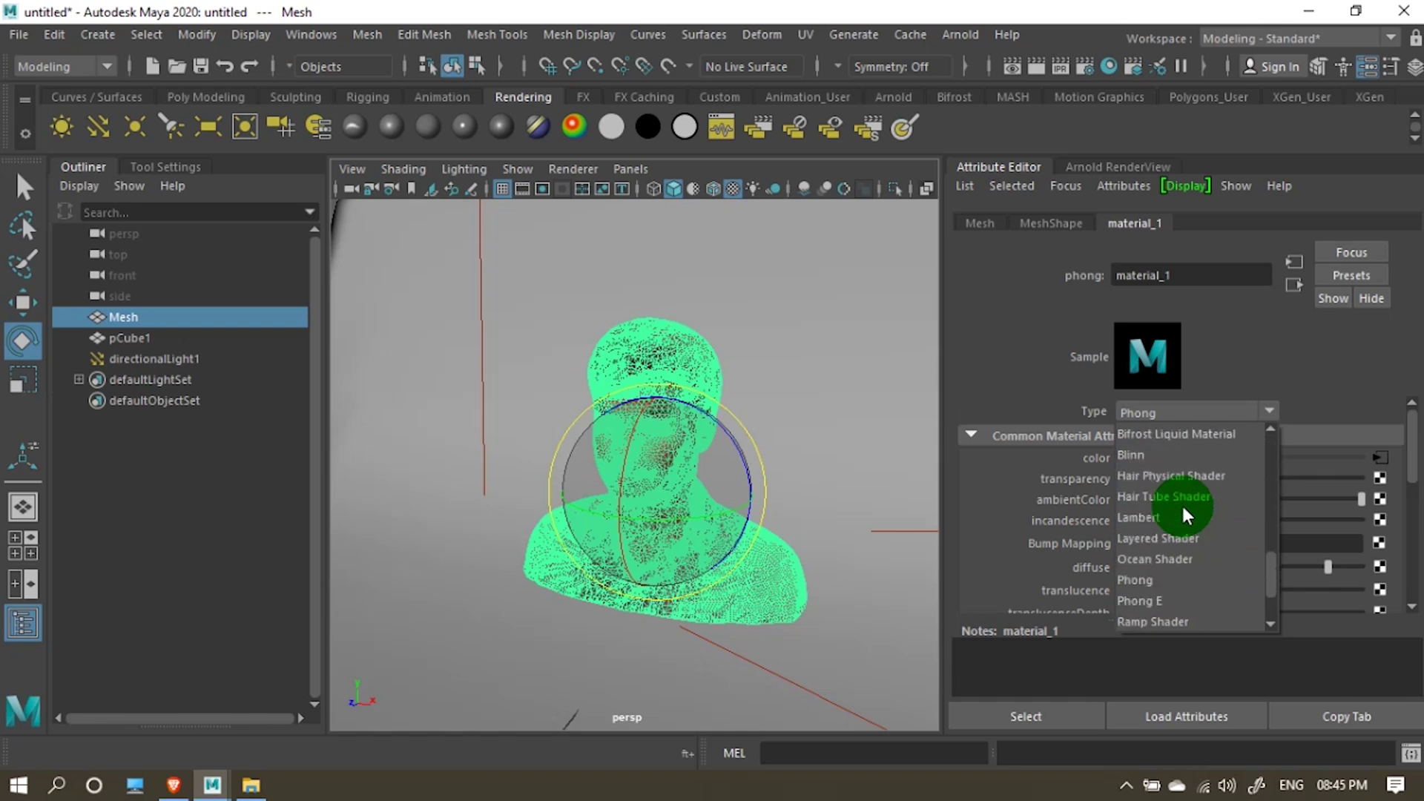
{"action": "left_click", "coordinate": [1181, 512]}
{"action": "left_click", "coordinate": [888, 474]}
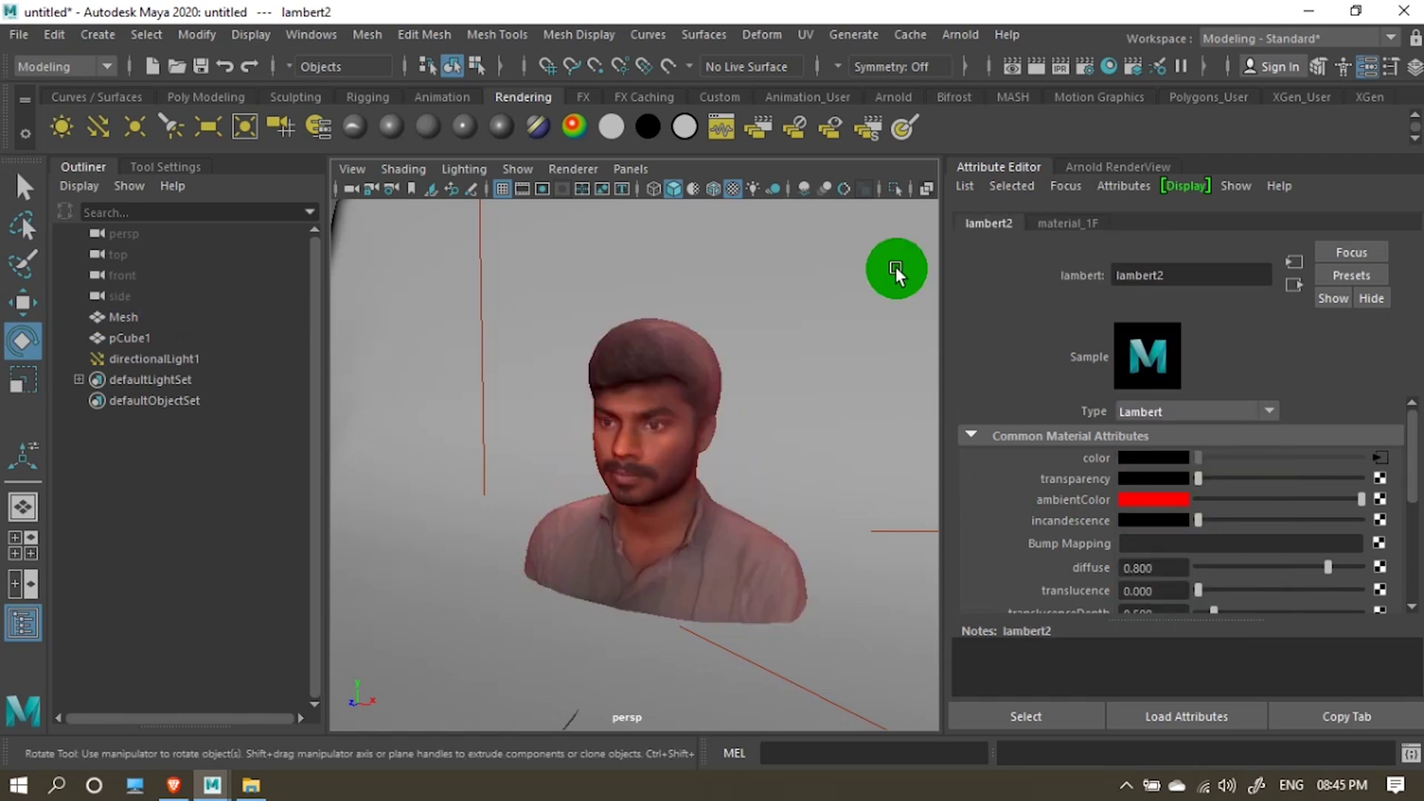
Run an Arnold IPR render of the textured bust casting a shadow on the backdrop, then stop it
{"action": "left_click", "coordinate": [1107, 163]}
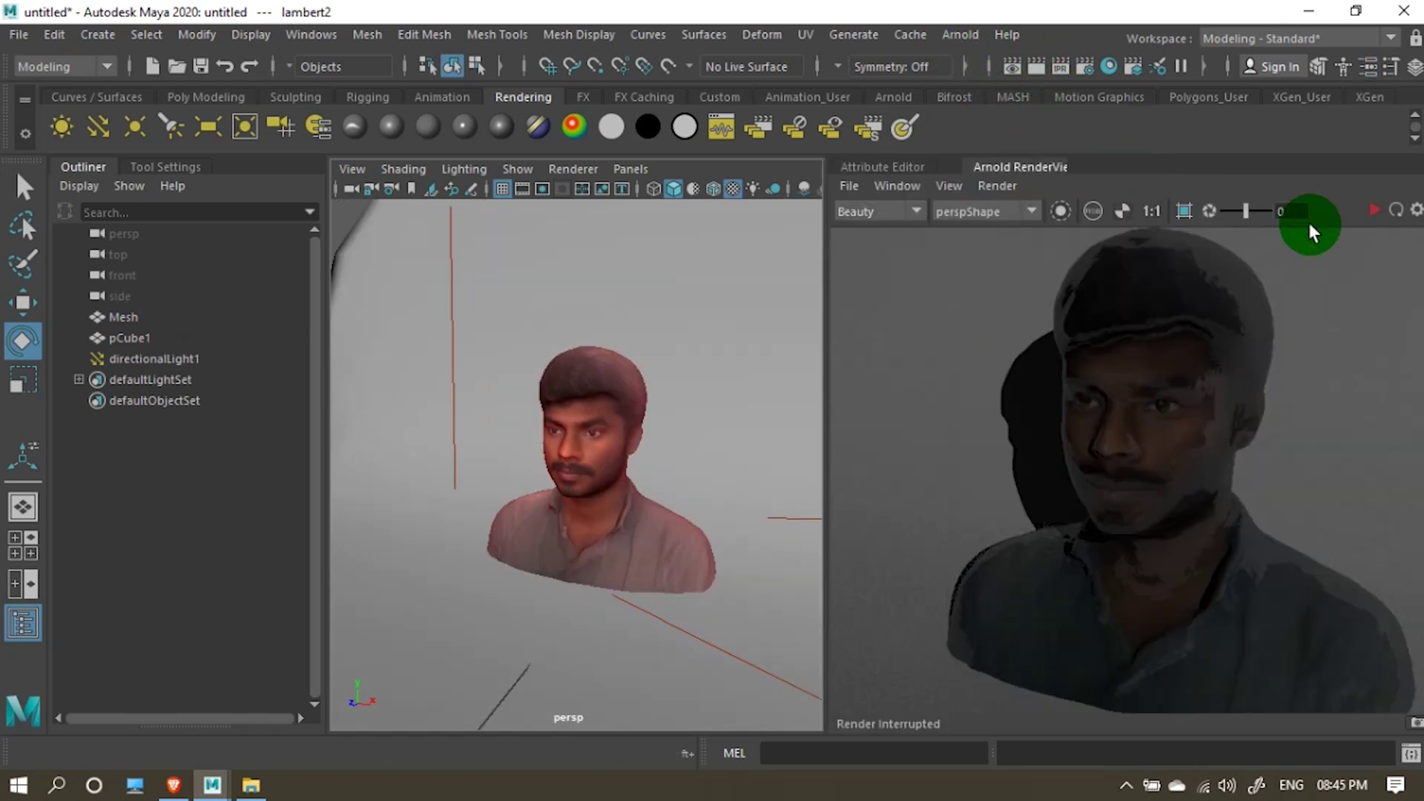
{"action": "left_click", "coordinate": [1377, 213]}
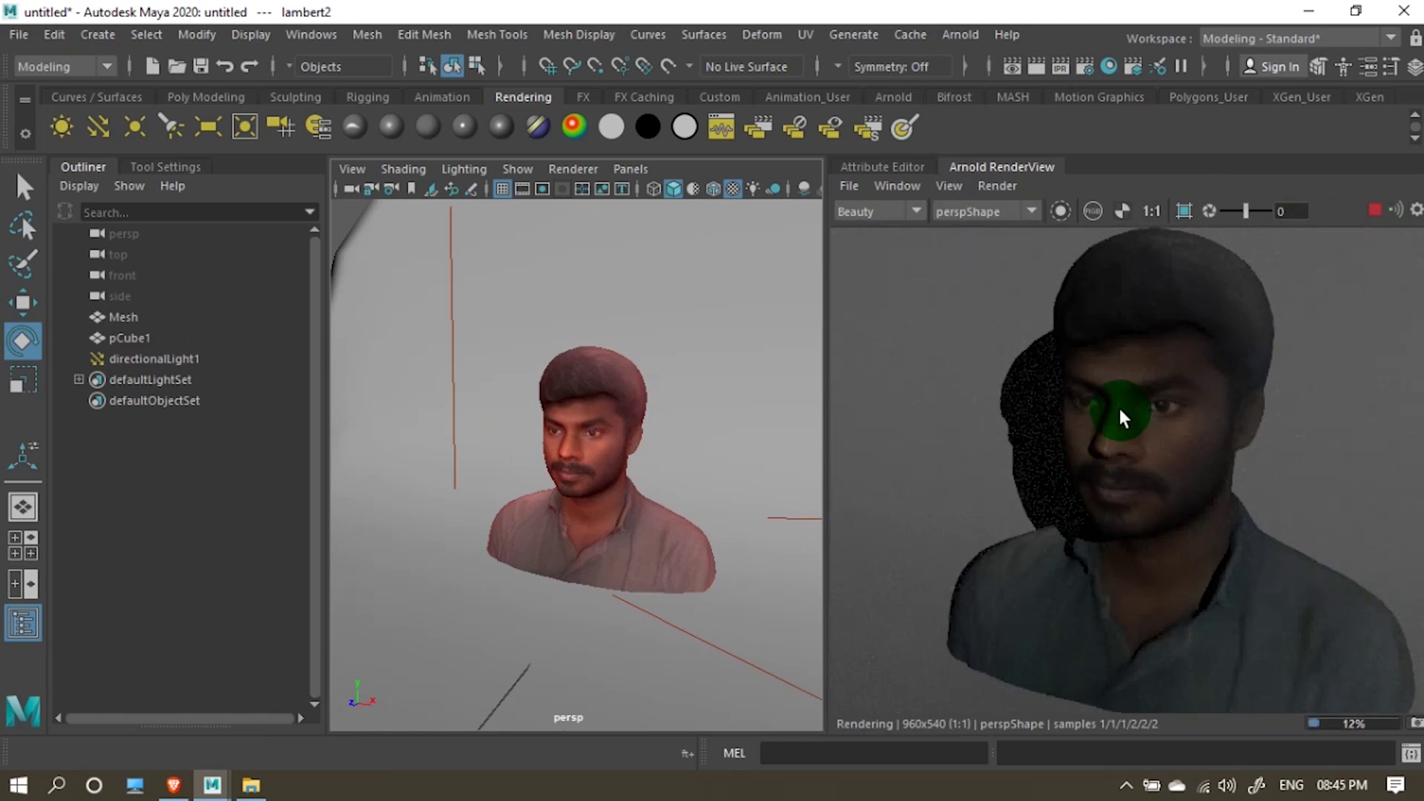
{"action": "left_click_drag", "start_coordinate": [556, 486], "coordinate": [581, 488]}
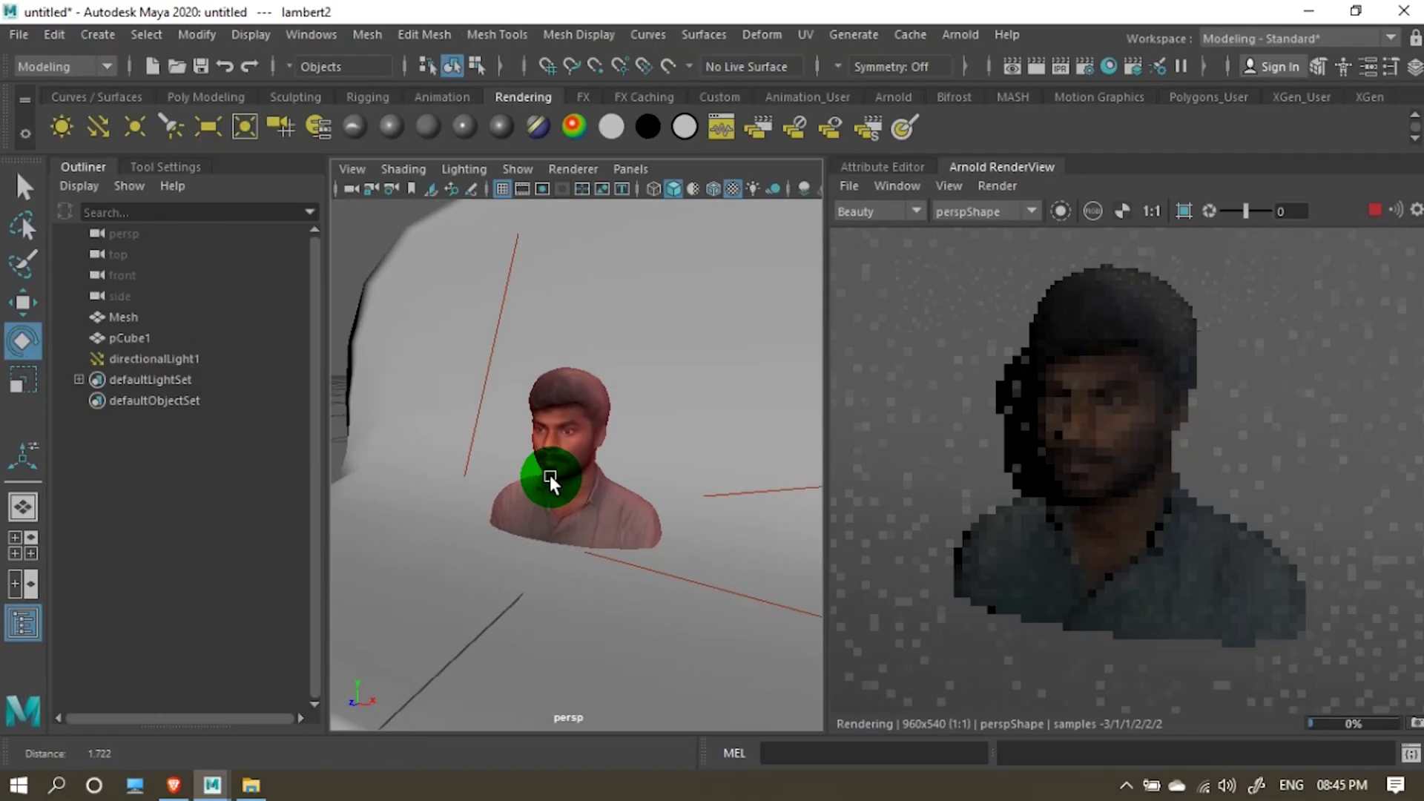
{"action": "left_click_drag", "start_coordinate": [550, 475], "coordinate": [593, 490]}
{"action": "left_click", "coordinate": [1035, 354]}
{"action": "left_click", "coordinate": [1375, 211]}
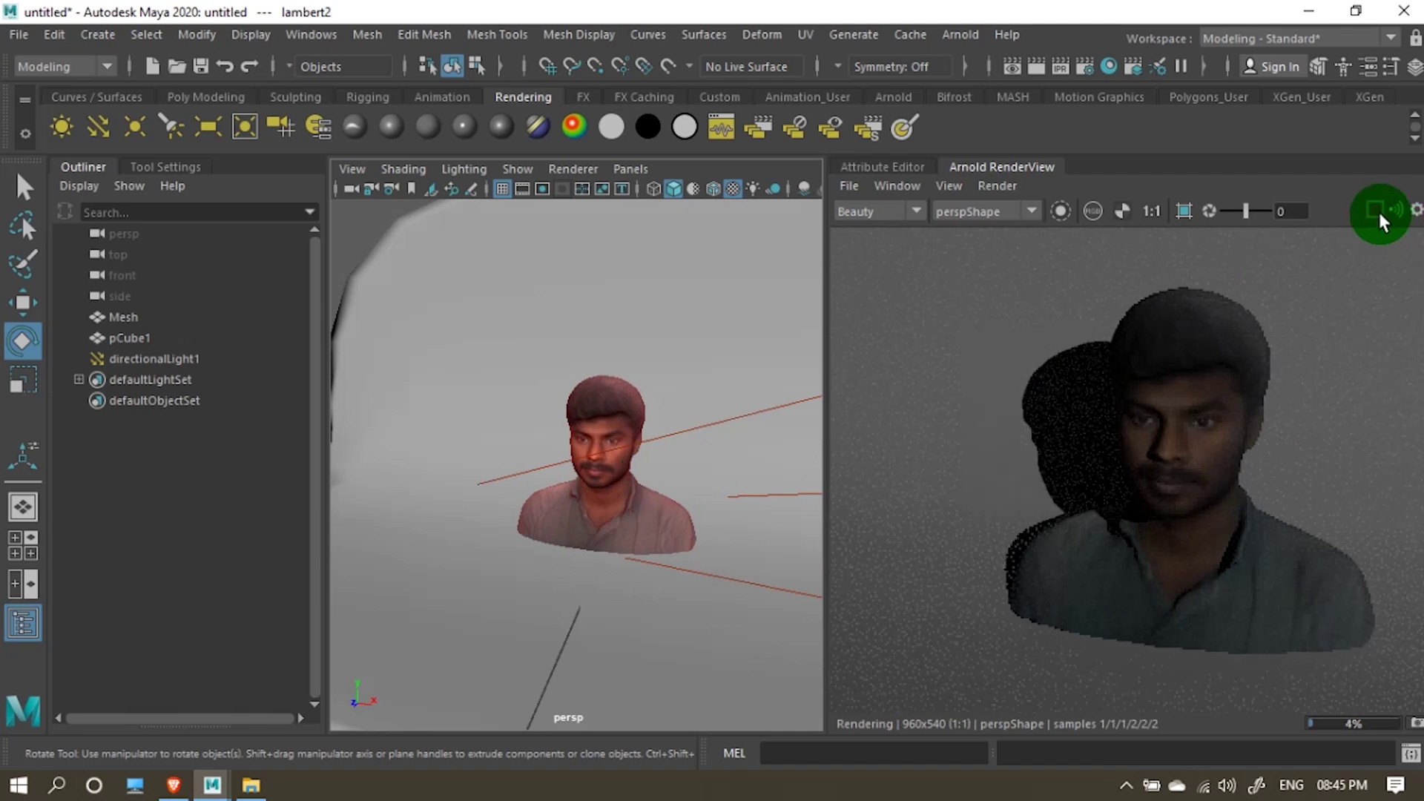
Zoom in on the bust and select the Mesh
{"action": "left_click", "coordinate": [532, 598]}
{"action": "left_click_drag", "start_coordinate": [531, 598], "coordinate": [598, 626]}
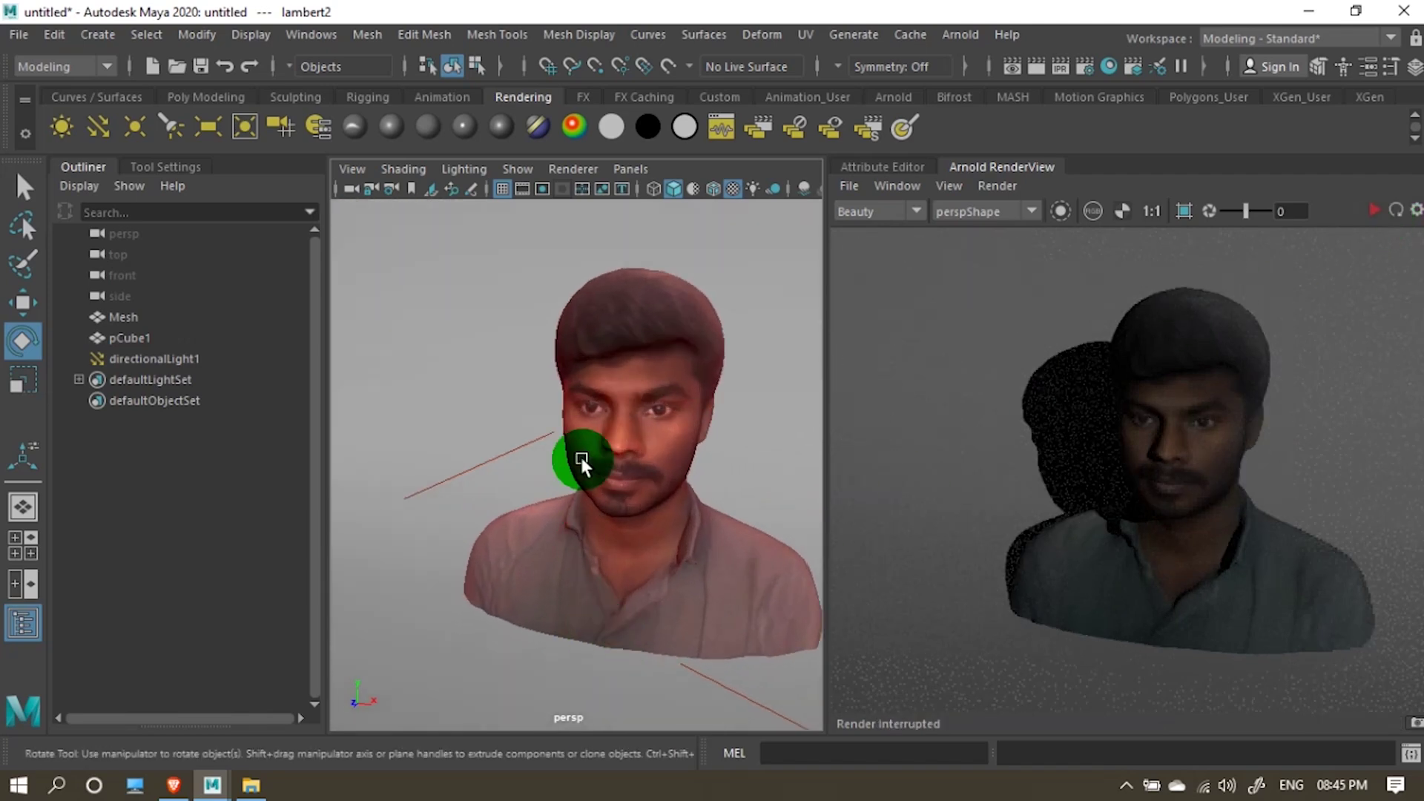
{"action": "left_click", "coordinate": [644, 346]}
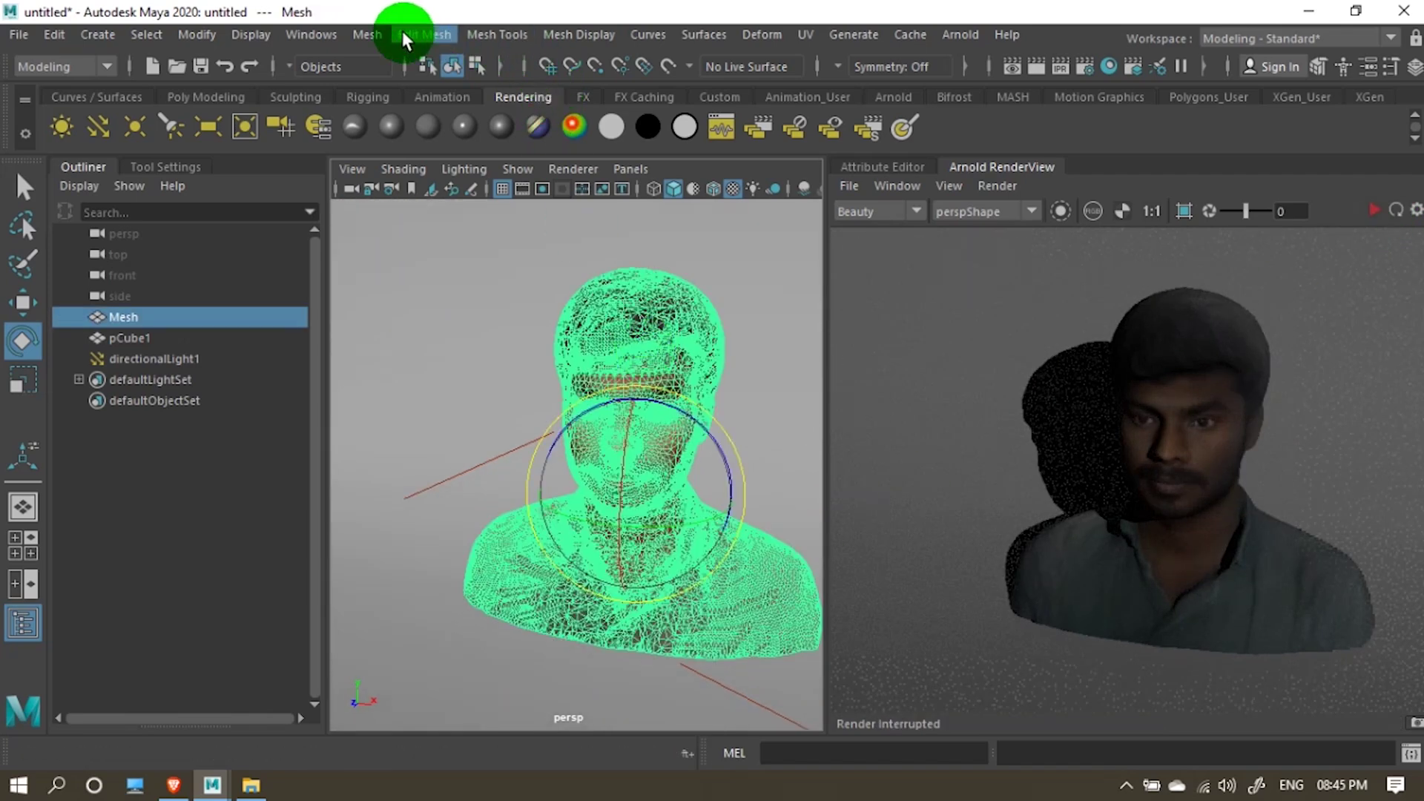
Separate the bust mesh into pieces and drag the face piece, polySurface38, off the head
{"action": "left_click", "coordinate": [365, 31]}
{"action": "left_click", "coordinate": [457, 128]}
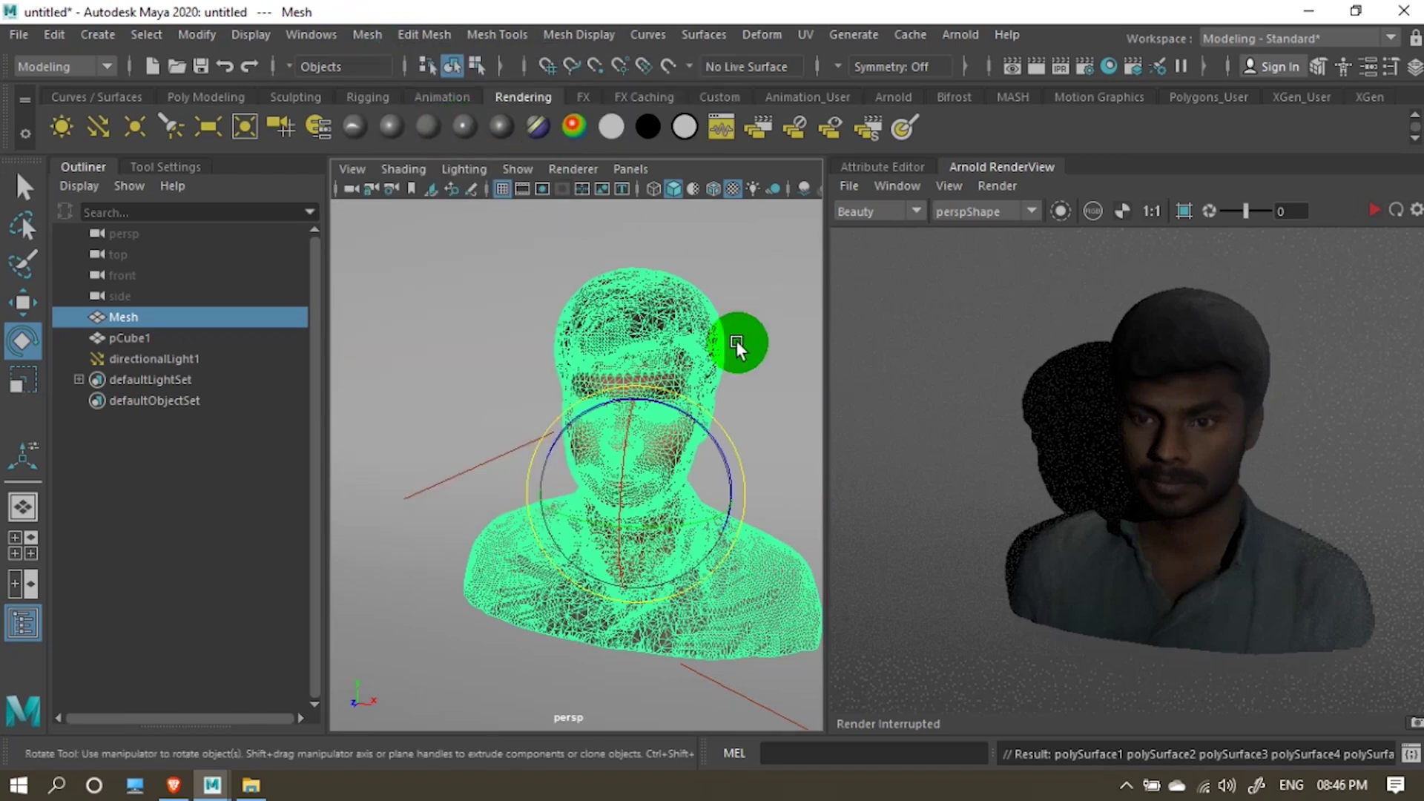
{"action": "left_click", "coordinate": [647, 316]}
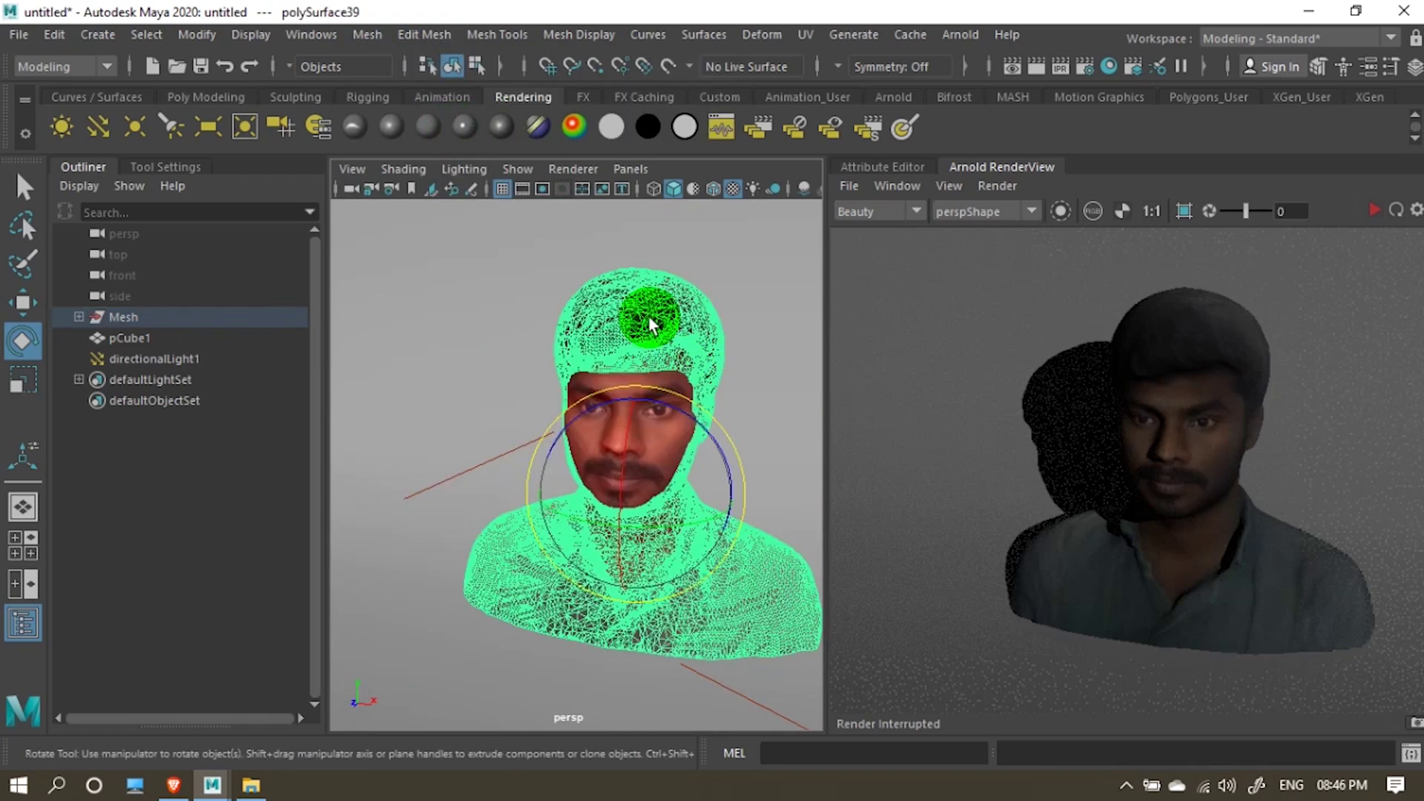
{"action": "left_click_drag", "start_coordinate": [635, 459], "coordinate": [651, 451]}
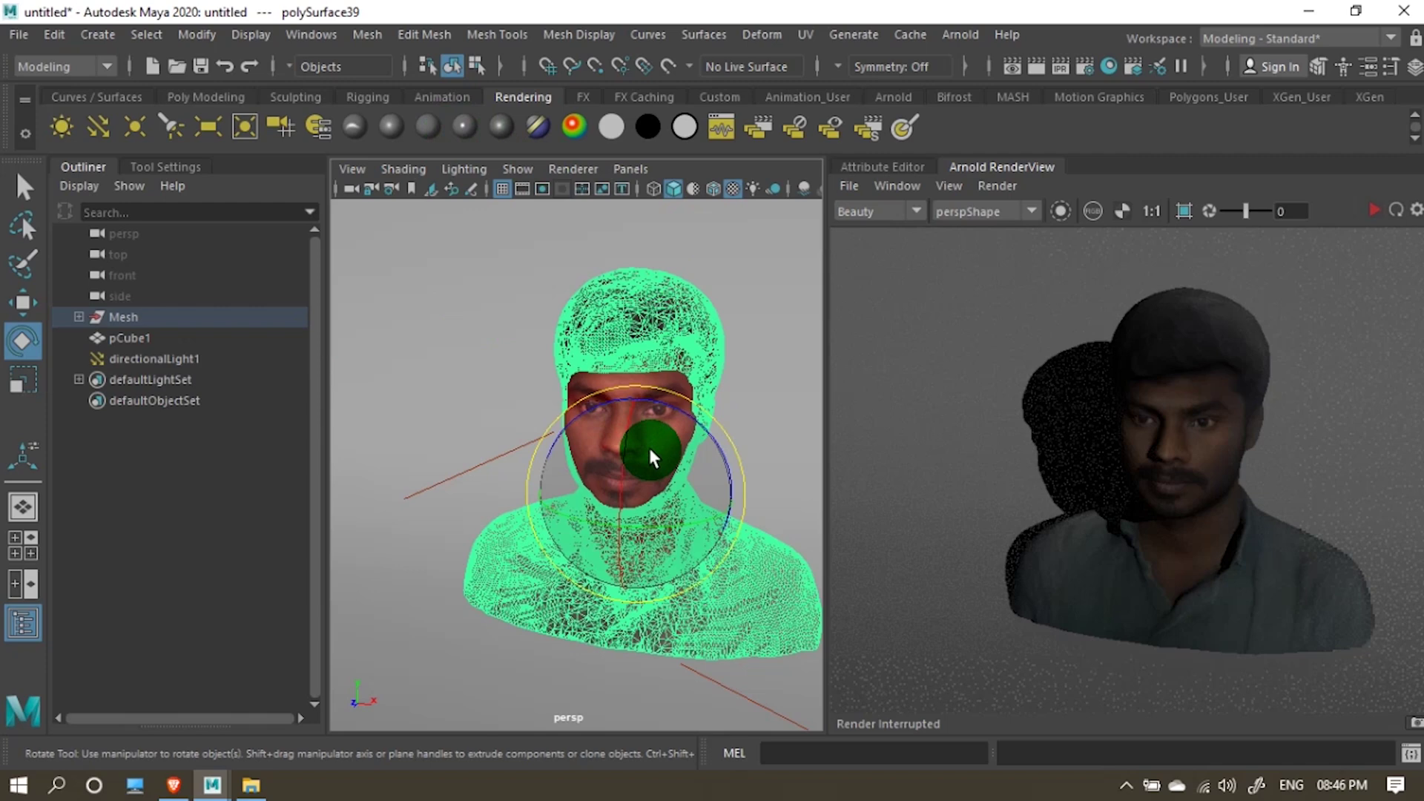
{"action": "key", "text": "w"}
{"action": "left_click", "coordinate": [608, 390]}
{"action": "left_click_drag", "start_coordinate": [622, 523], "coordinate": [597, 571]}
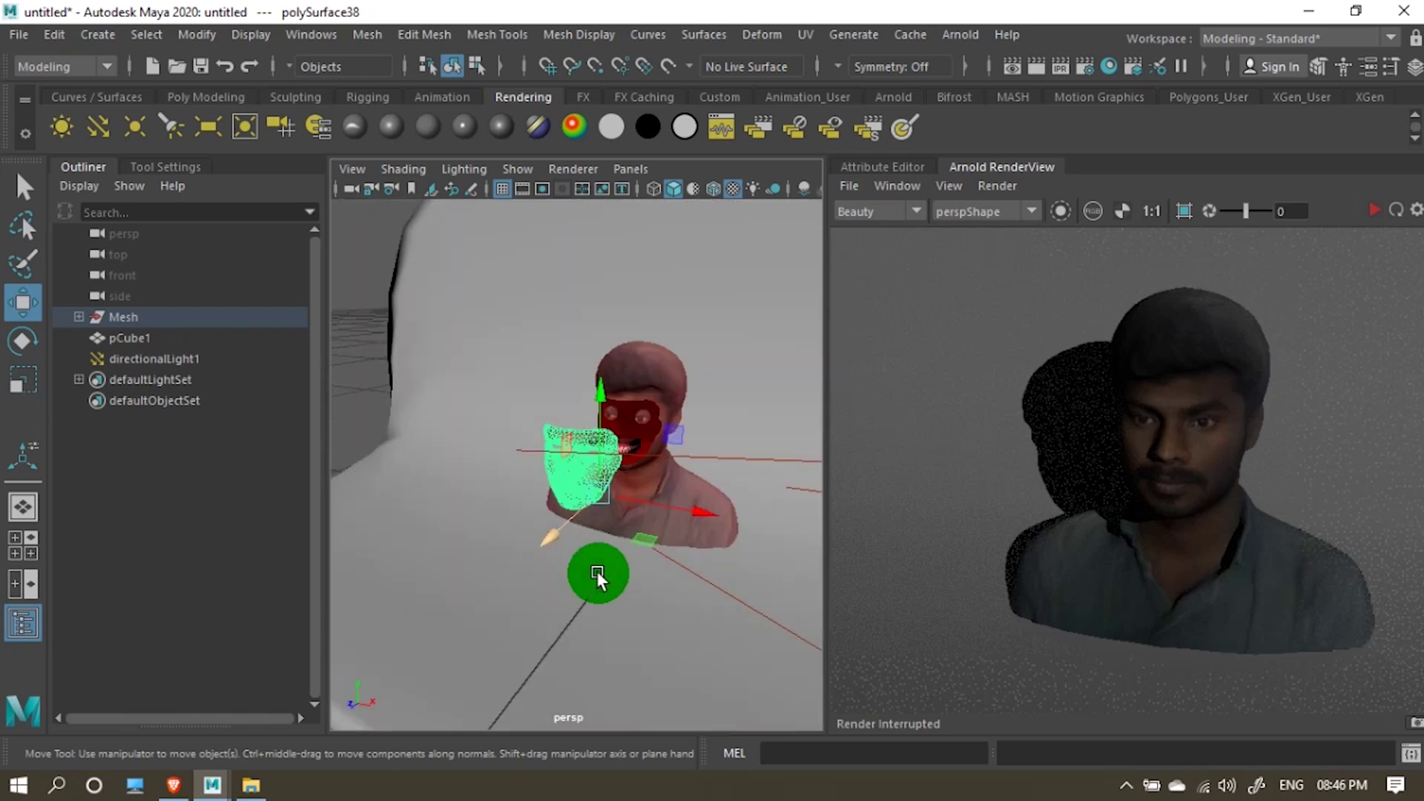
Undo the face move, frame the head closely, and start a live Arnold IPR render
{"action": "key", "text": "ctrl+z"}
{"action": "key", "text": "ctrl+z"}
{"action": "key", "text": "ctrl+z"}
{"action": "key", "text": "ctrl+z"}
{"action": "left_click_drag", "start_coordinate": [572, 579], "coordinate": [537, 644]}
{"action": "scroll", "coordinate": [545, 520], "scroll_direction": "down", "scroll_amount": 6}
{"action": "left_click_drag", "start_coordinate": [557, 512], "coordinate": [552, 516]}
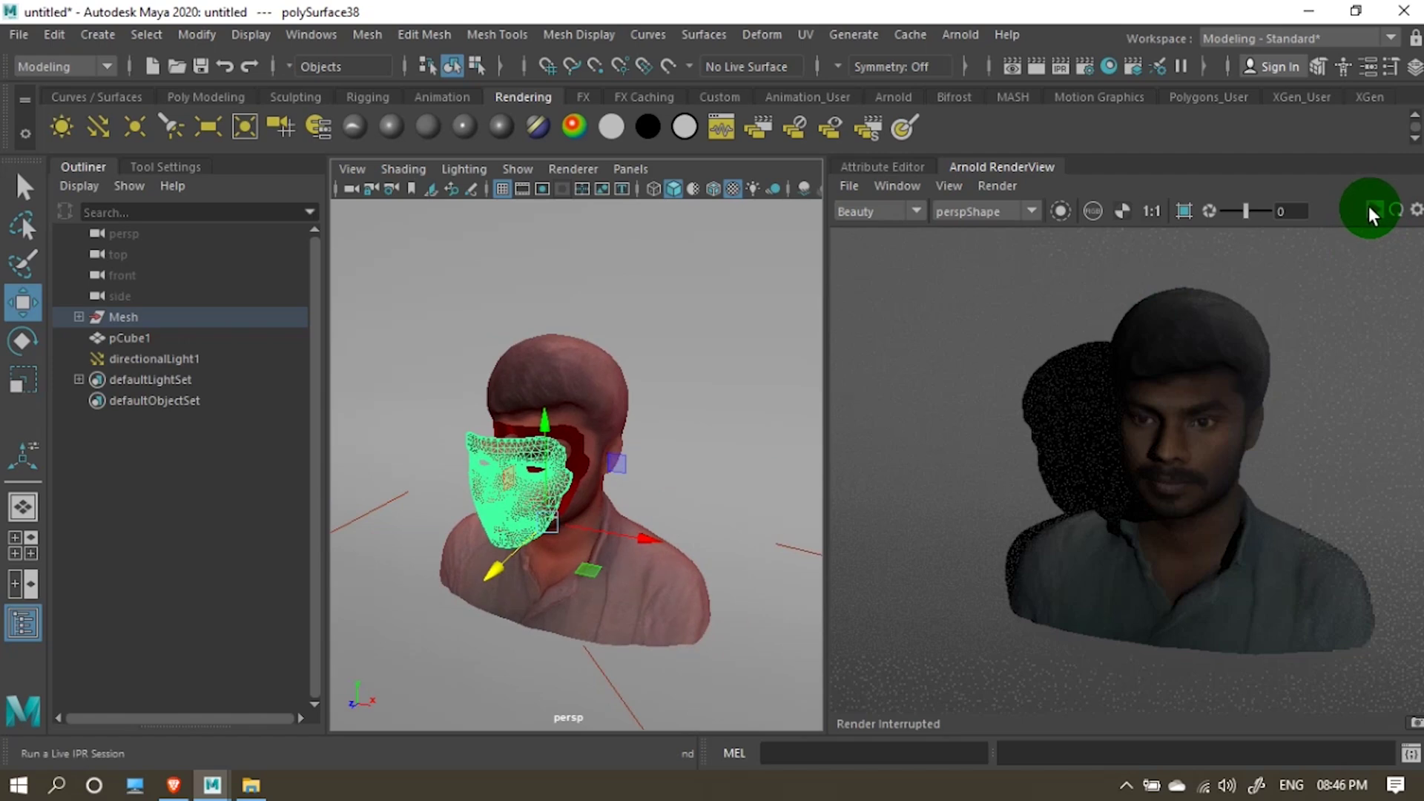
{"action": "left_click", "coordinate": [1370, 209]}
{"action": "left_click_drag", "start_coordinate": [567, 489], "coordinate": [647, 468]}
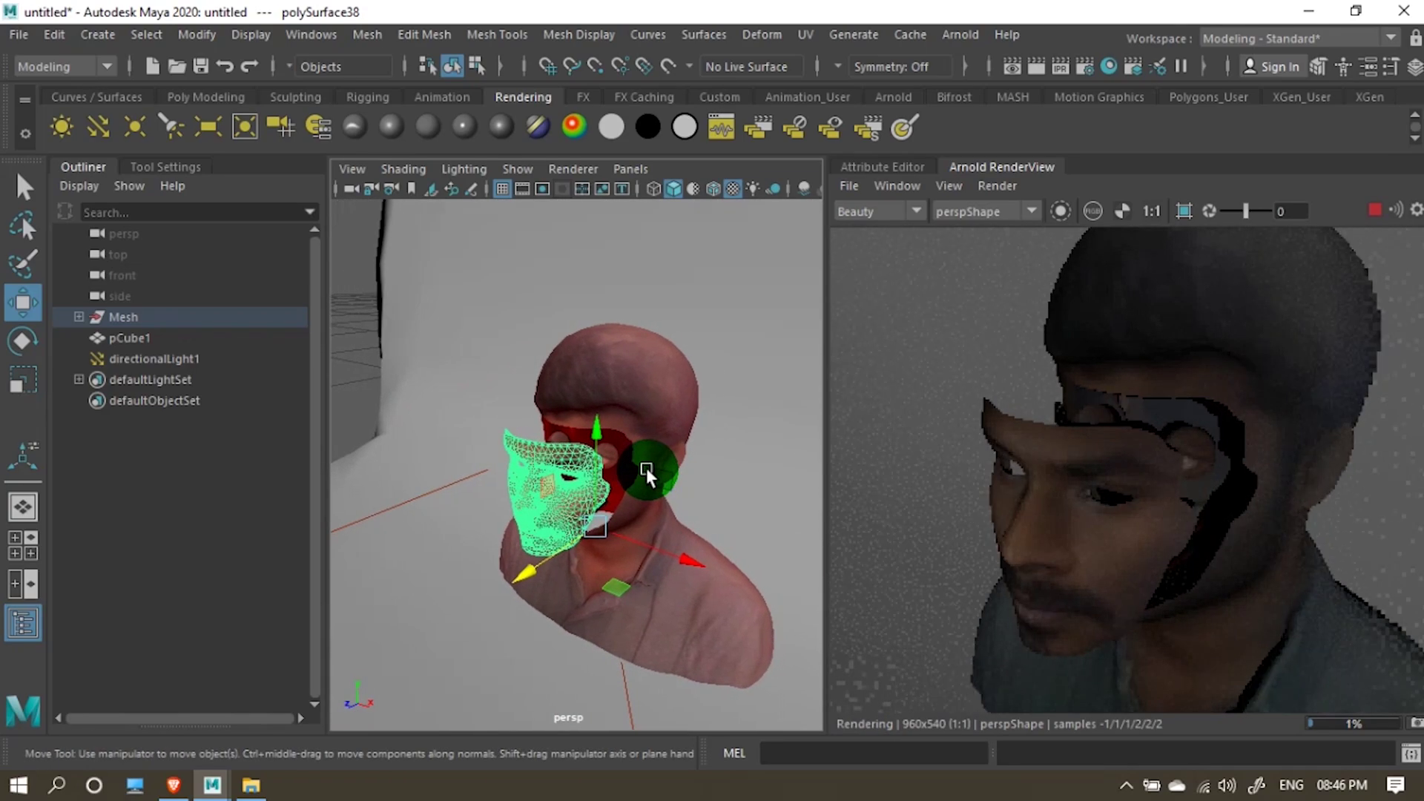
{"action": "scroll", "coordinate": [605, 467], "scroll_direction": "down", "scroll_amount": 5}
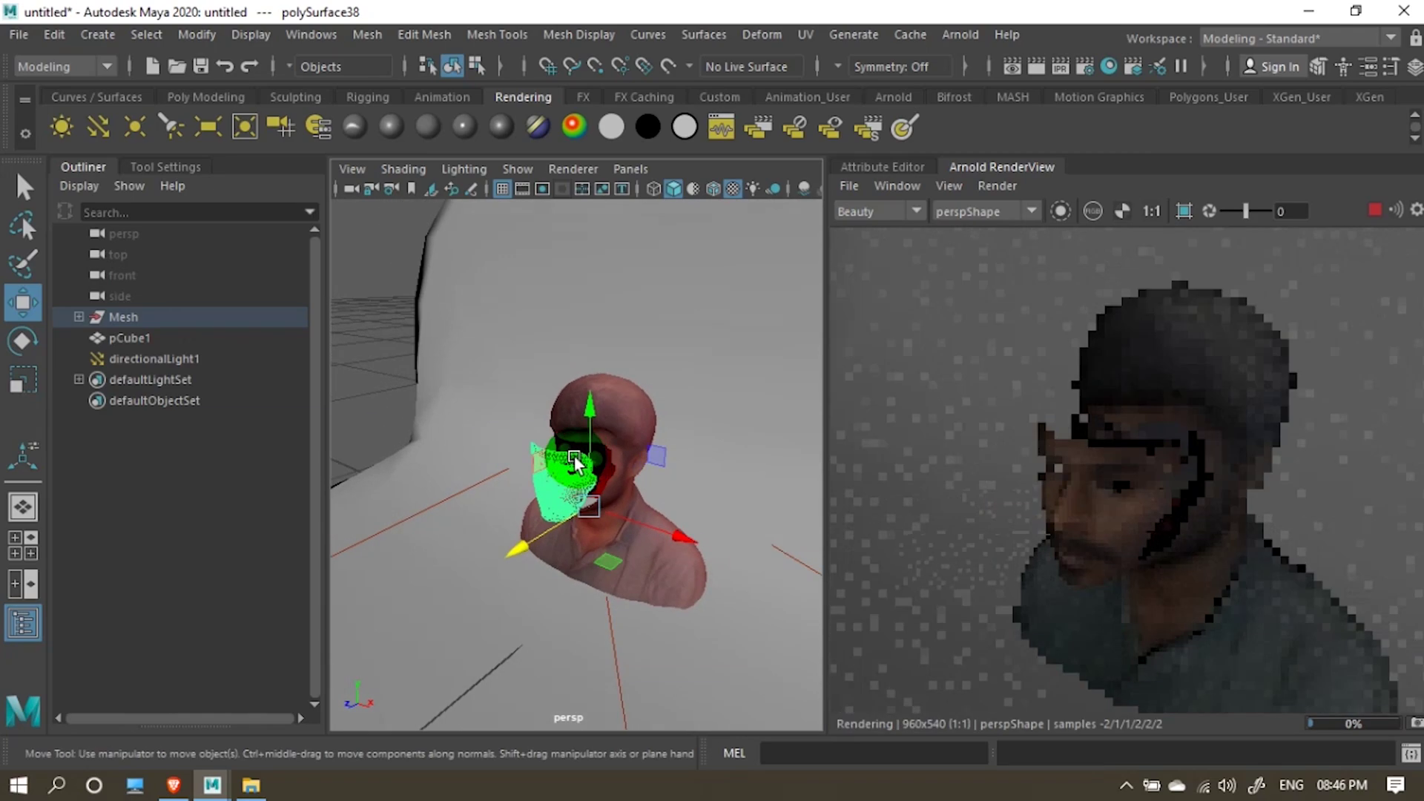
{"action": "left_click_drag", "start_coordinate": [573, 456], "coordinate": [564, 456]}
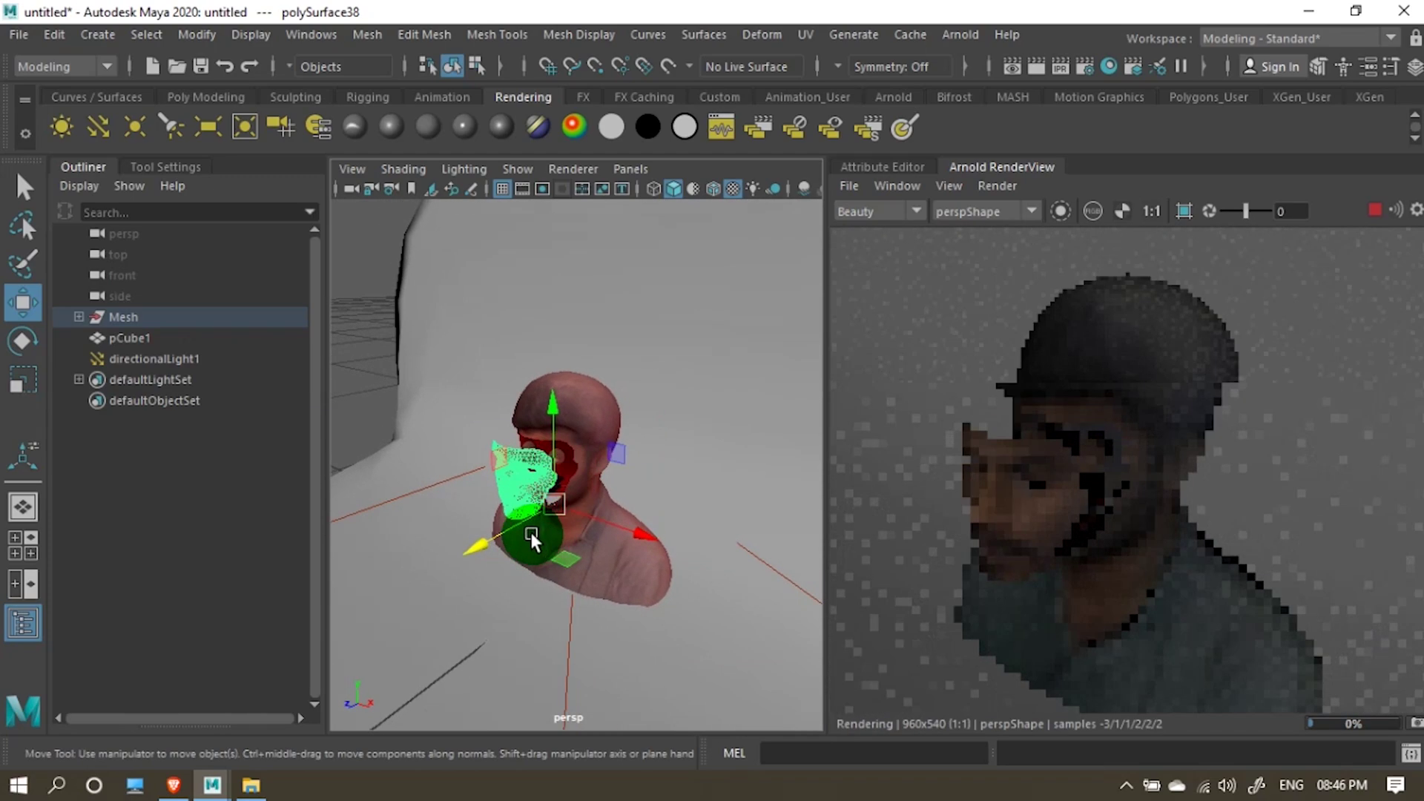
Offset the face piece out in front of the head, then select the directional light
{"action": "mouse_move", "coordinate": [471, 538]}
{"action": "left_mouse_down"}
{"action": "mouse_move", "coordinate": [405, 582]}
{"action": "mouse_move", "coordinate": [518, 532]}
{"action": "mouse_move", "coordinate": [466, 564]}
{"action": "left_mouse_up"}
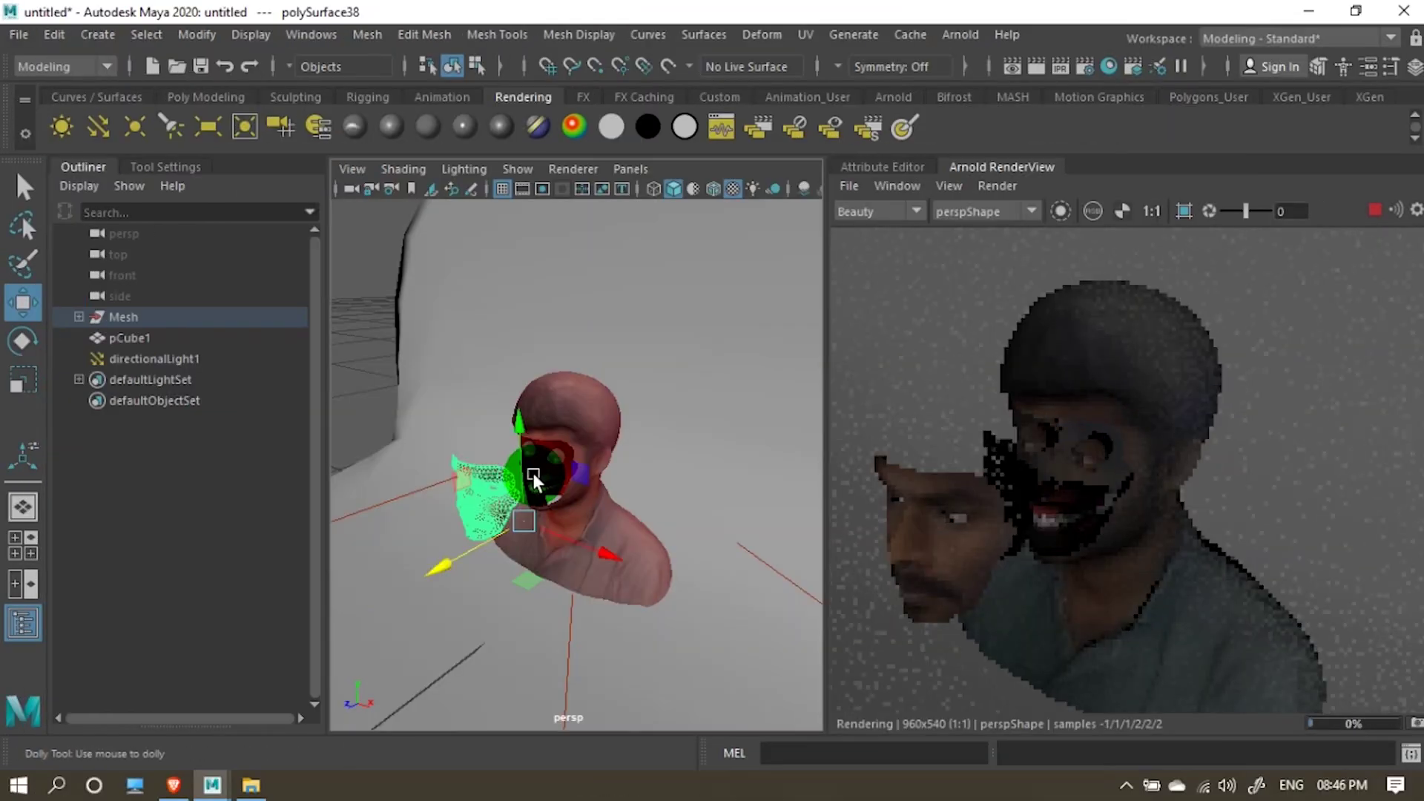
{"action": "scroll", "coordinate": [534, 477], "scroll_direction": "down", "scroll_amount": 8}
{"action": "scroll", "coordinate": [534, 476], "scroll_direction": "up", "scroll_amount": 5}
{"action": "left_click_drag", "start_coordinate": [534, 481], "coordinate": [572, 571]}
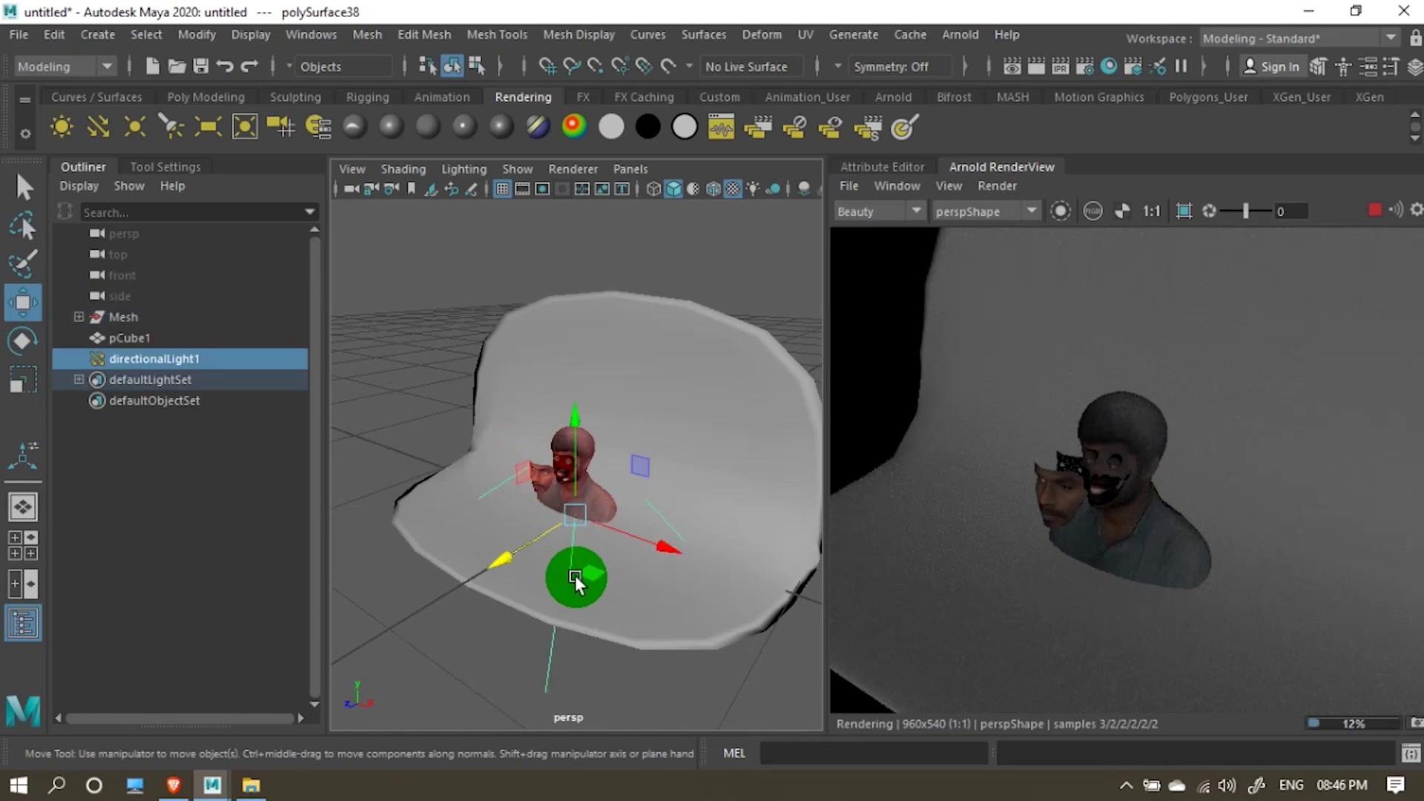
Rotate the directional light to re-aim it at the bust and the face piece
{"action": "key", "text": "e"}
{"action": "key", "text": "e"}
{"action": "left_click_drag", "start_coordinate": [613, 546], "coordinate": [573, 531]}
{"action": "mouse_move", "coordinate": [573, 534]}
{"action": "left_mouse_down"}
{"action": "mouse_move", "coordinate": [620, 461]}
{"action": "mouse_move", "coordinate": [635, 465]}
{"action": "mouse_move", "coordinate": [587, 511]}
{"action": "left_mouse_up"}
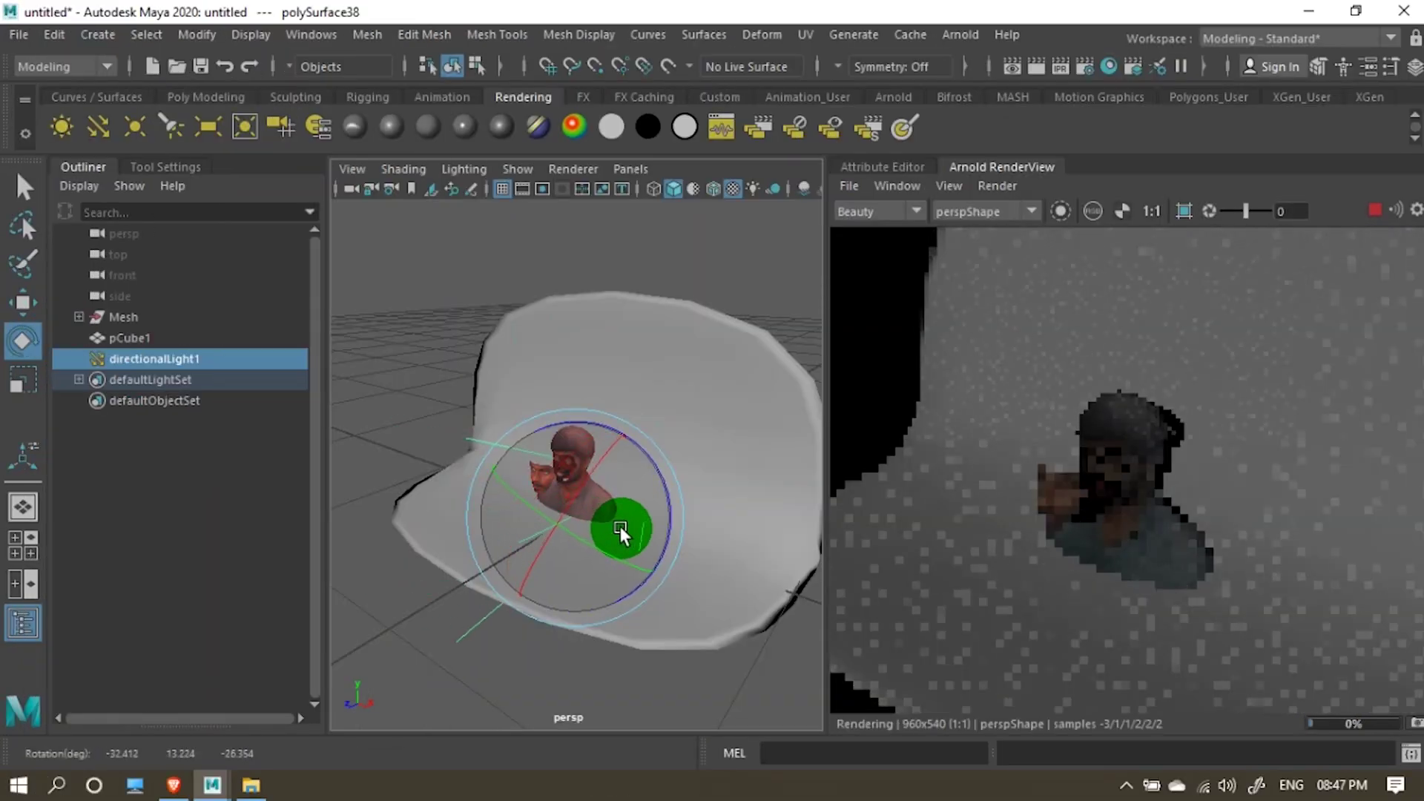
Zoom and orbit around both heads to review the relit render
{"action": "scroll", "coordinate": [673, 542], "scroll_direction": "up", "scroll_amount": 5}
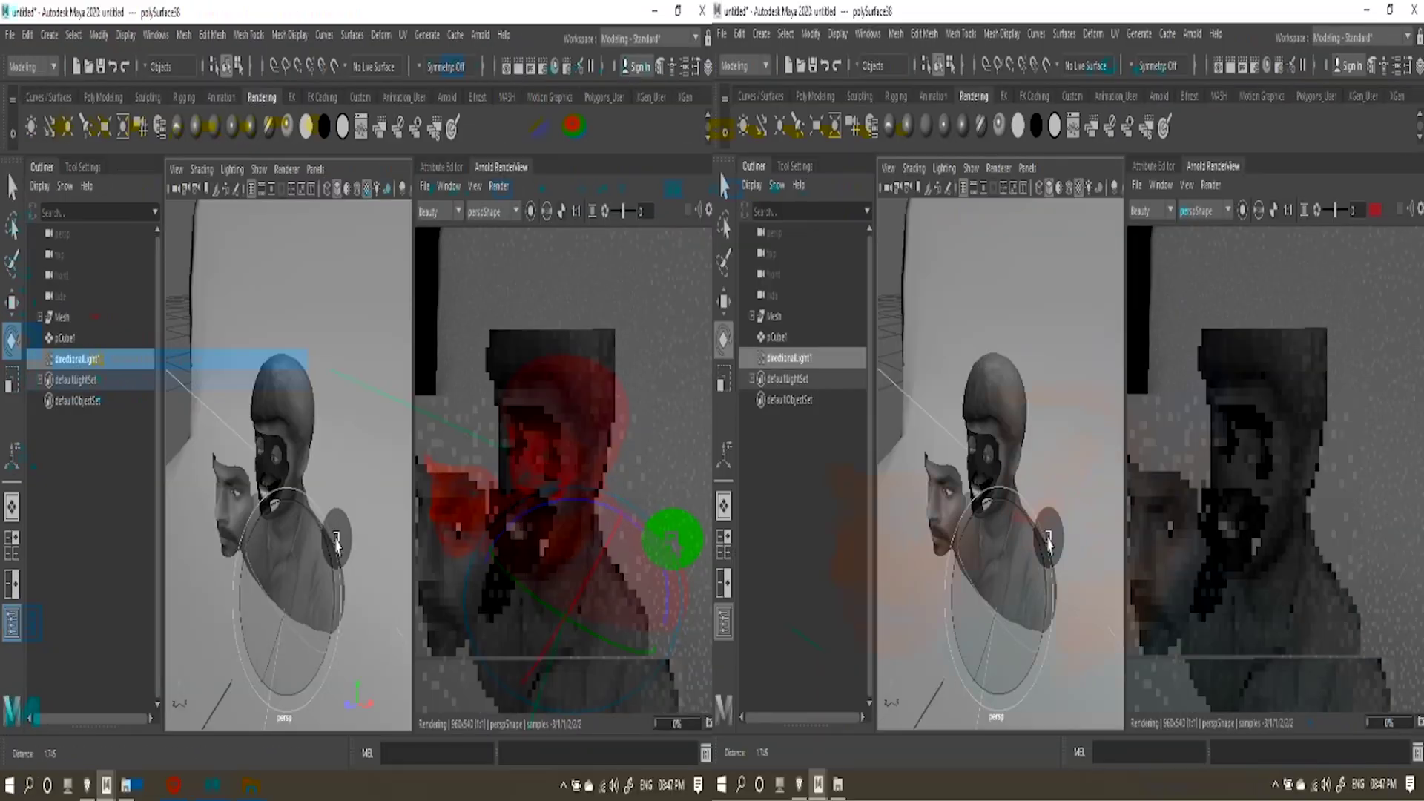
{"action": "scroll", "coordinate": [690, 549], "scroll_direction": "up", "scroll_amount": 4}
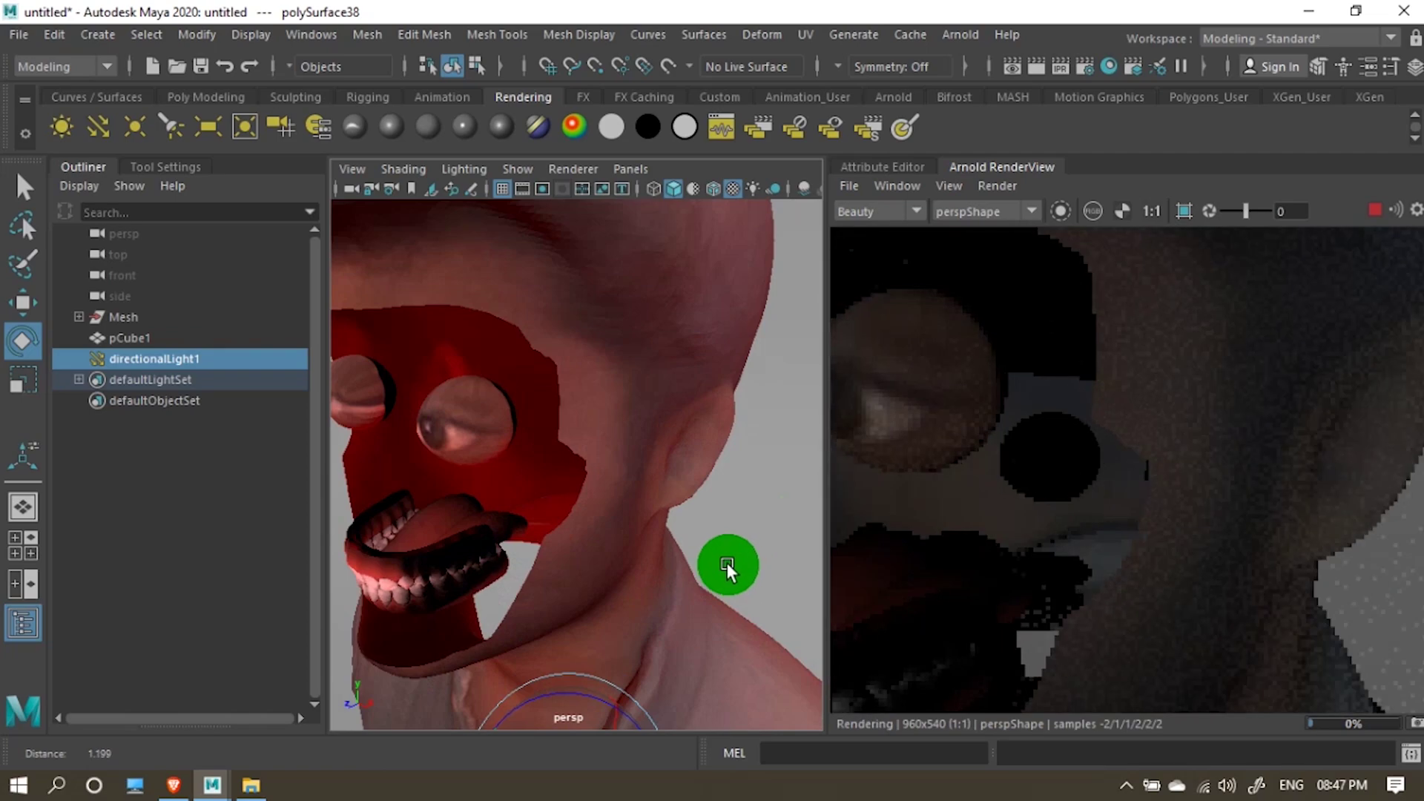
{"action": "scroll", "coordinate": [697, 562], "scroll_direction": "up", "scroll_amount": 2}
{"action": "scroll", "coordinate": [683, 558], "scroll_direction": "down", "scroll_amount": 4}
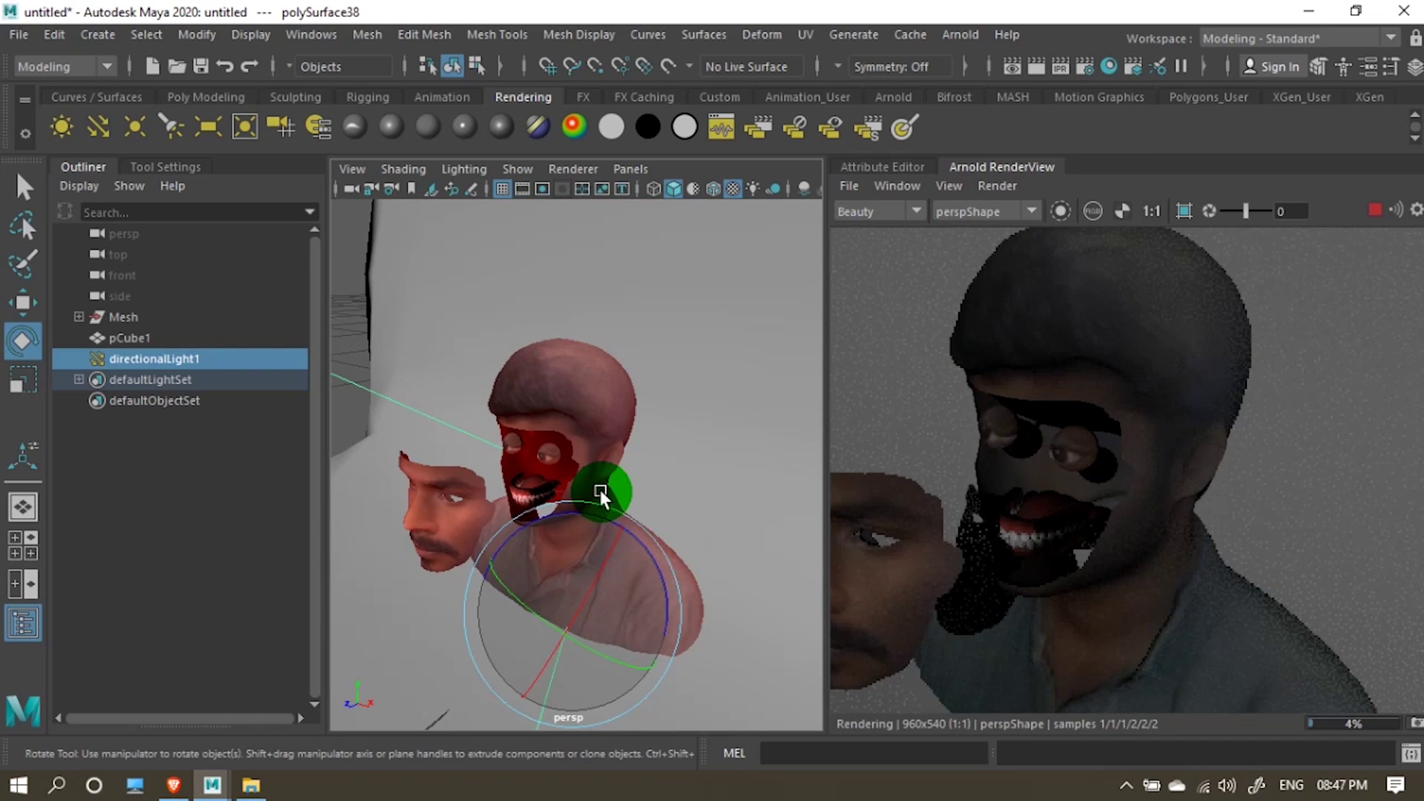
{"action": "left_click_drag", "start_coordinate": [614, 483], "coordinate": [623, 449]}
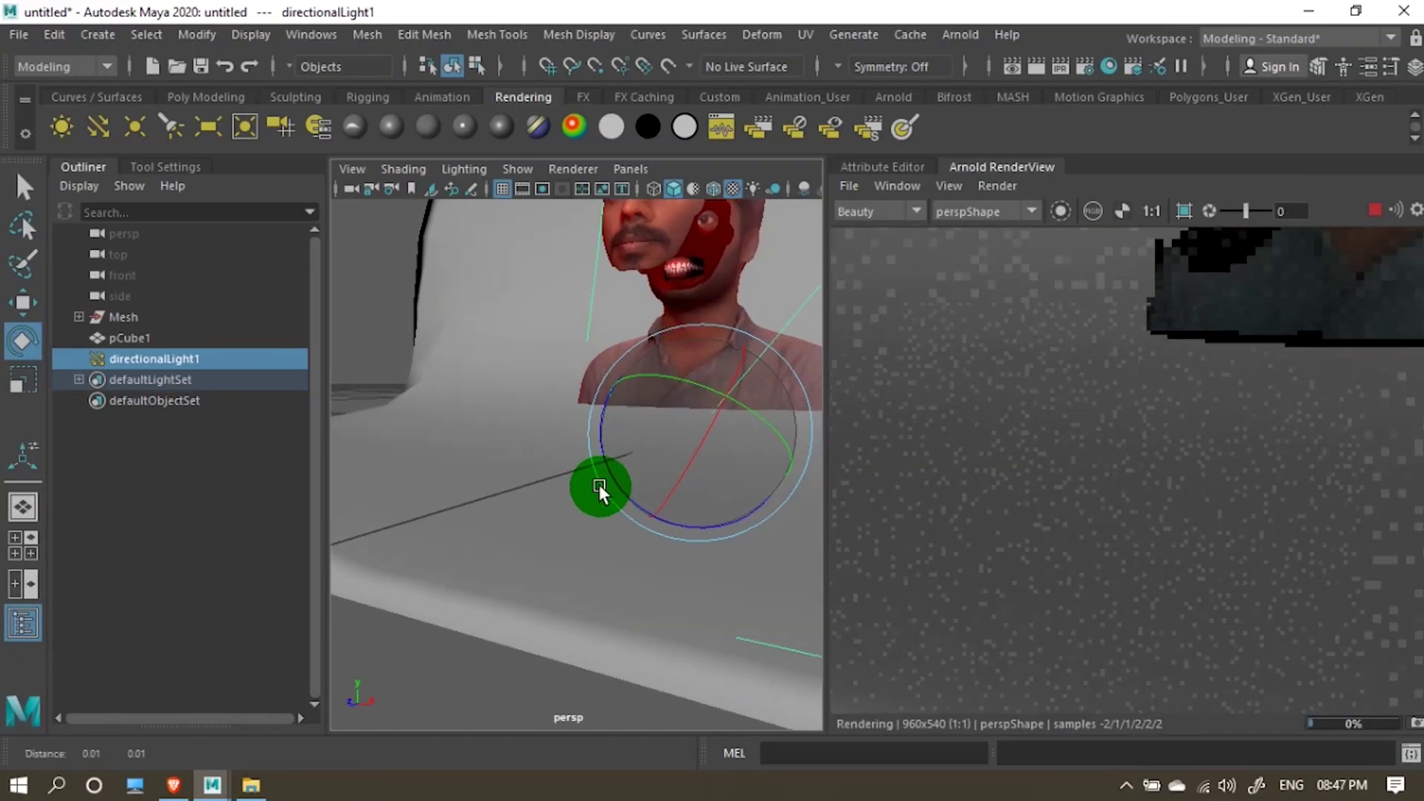
{"action": "mouse_move", "coordinate": [599, 490]}
{"action": "left_mouse_down"}
{"action": "mouse_move", "coordinate": [570, 549]}
{"action": "mouse_move", "coordinate": [579, 530]}
{"action": "left_mouse_up"}
{"action": "mouse_move", "coordinate": [1196, 312]}
{"action": "left_mouse_down"}
{"action": "mouse_move", "coordinate": [1373, 207]}
{"action": "mouse_move", "coordinate": [1358, 442]}
{"action": "mouse_move", "coordinate": [1289, 482]}
{"action": "mouse_move", "coordinate": [1287, 466]}
{"action": "mouse_move", "coordinate": [1161, 475]}
{"action": "mouse_move", "coordinate": [1098, 405]}
{"action": "mouse_move", "coordinate": [1059, 509]}
{"action": "mouse_move", "coordinate": [899, 454]}
{"action": "mouse_move", "coordinate": [1368, 403]}
{"action": "left_mouse_up"}
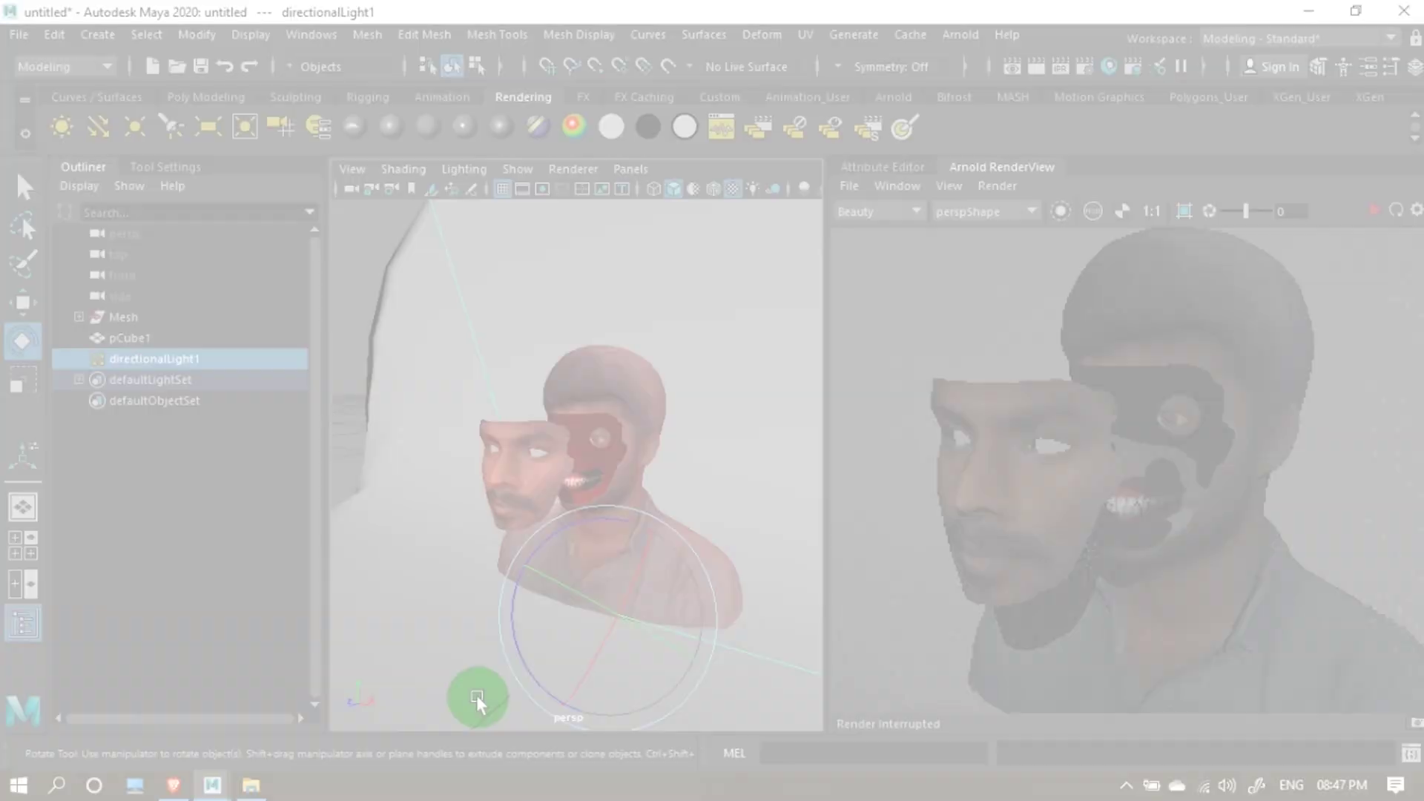